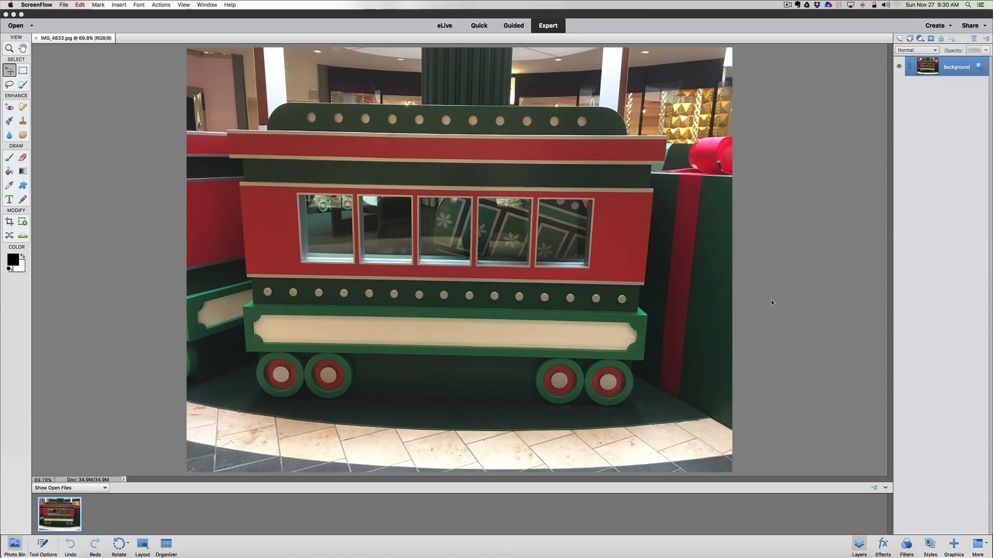
Step: Duplicate the train photo's Background layer as Layer 1 with Cmd+J
click(920, 159)
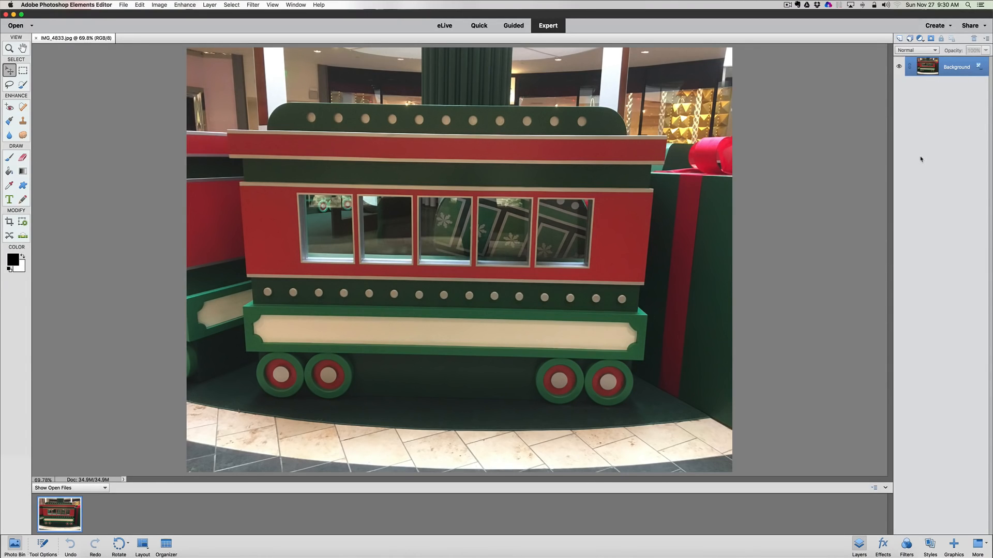
key(super+j)
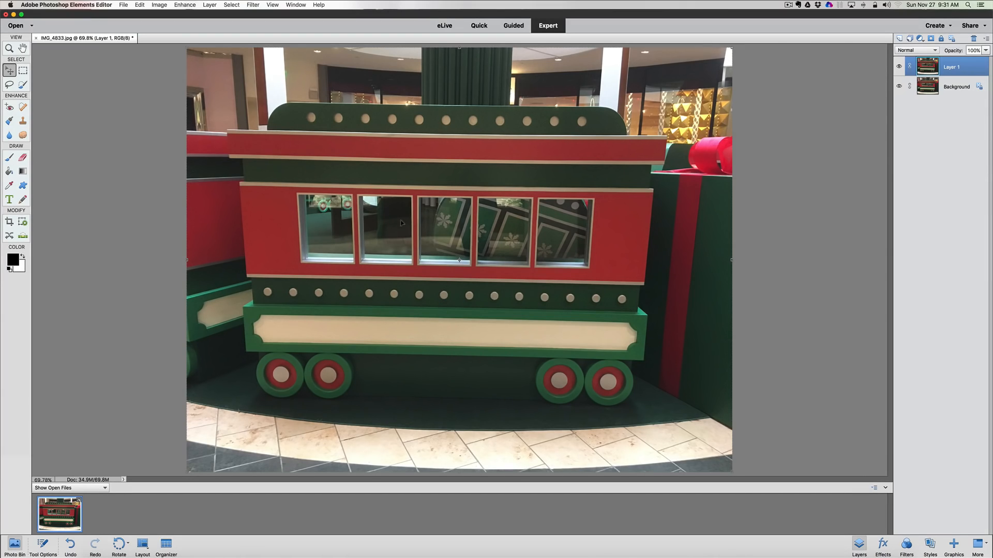
click(124, 6)
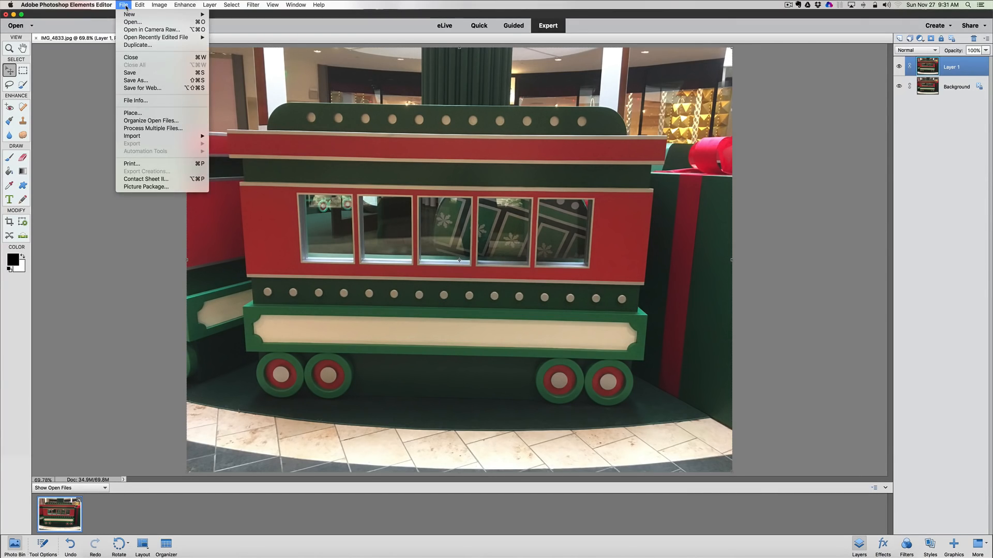
click(132, 115)
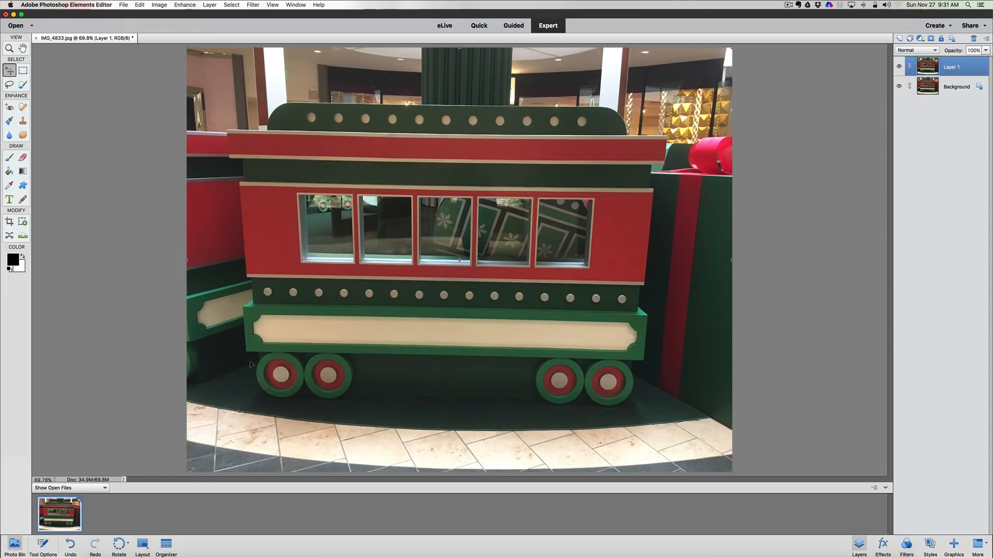
click(123, 6)
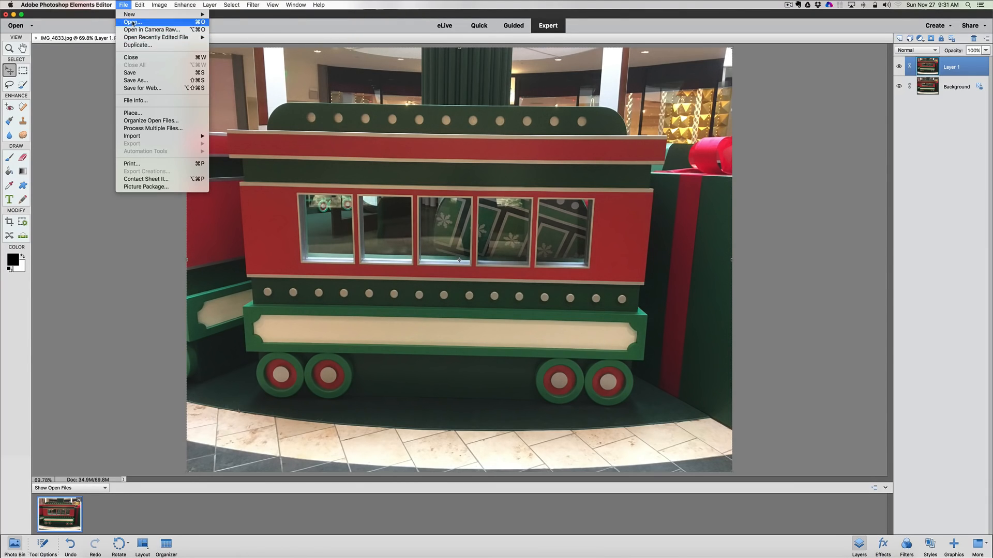
Step: Open IMG_4788.jpg as its own document
click(133, 23)
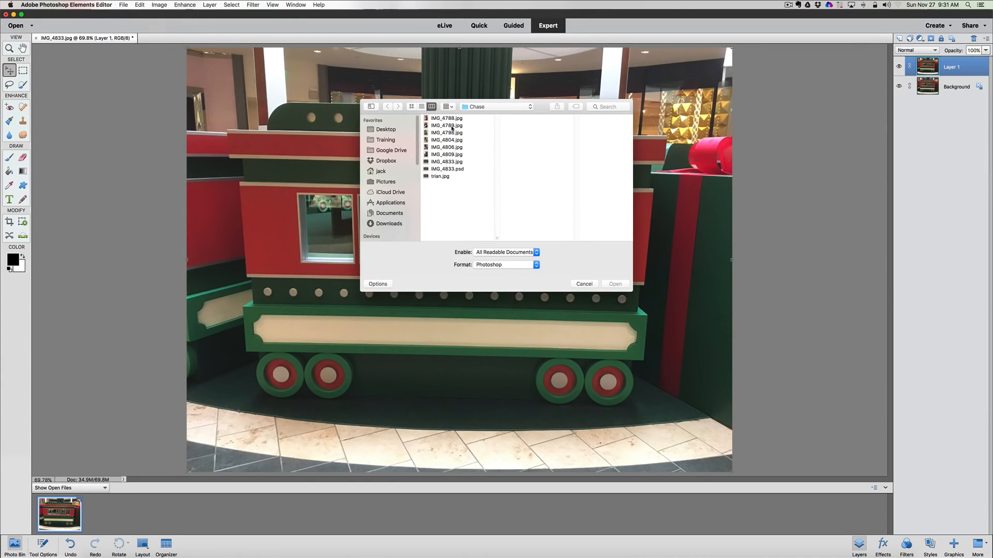
click(454, 120)
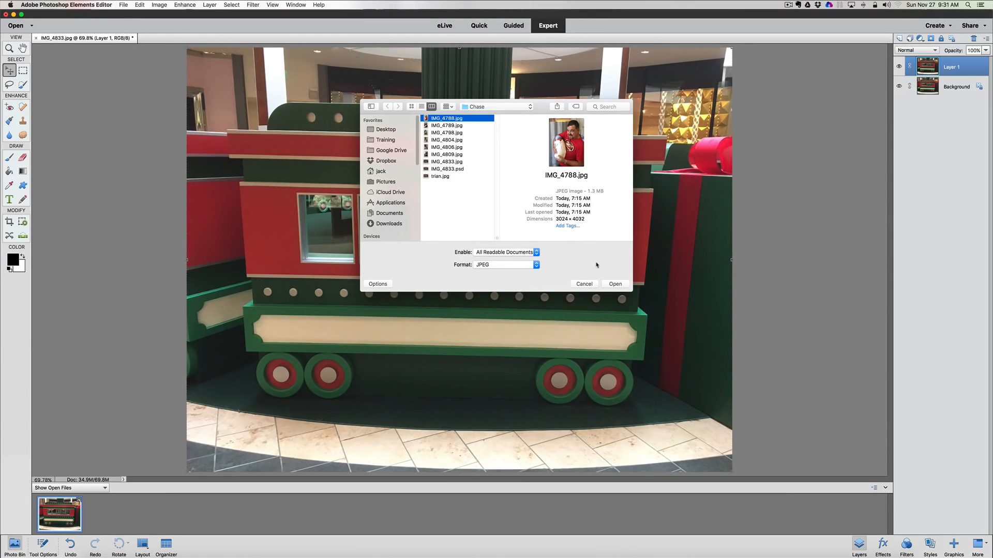
click(613, 284)
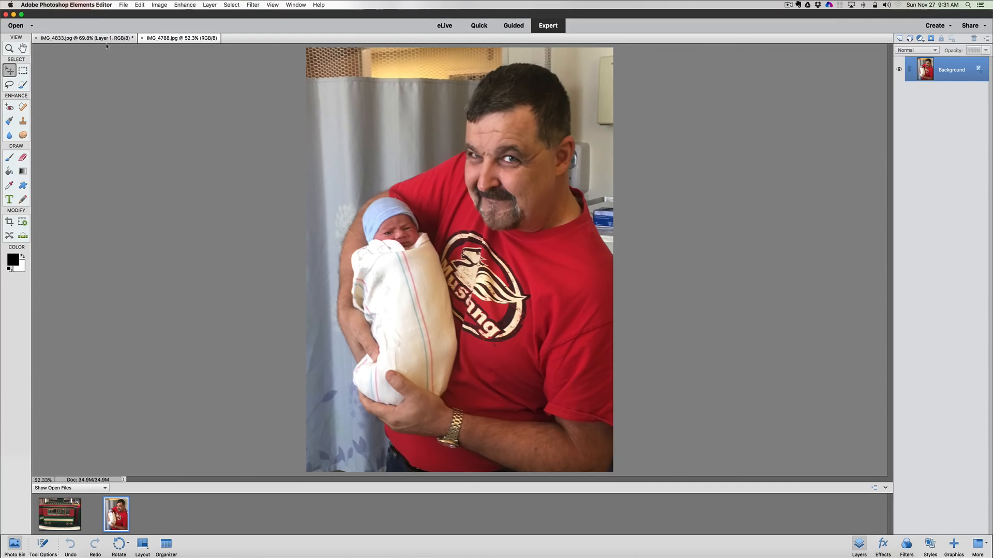
Step: Drag the IMG_4788 thumbnail from the Photo Bin onto the train photo, keeping it full size
click(83, 38)
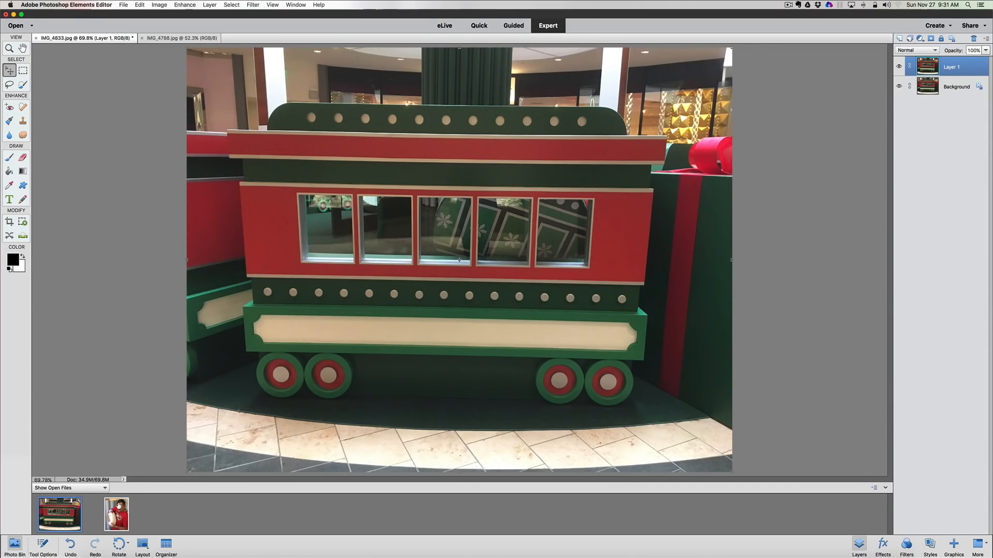
drag(119, 510, 471, 222)
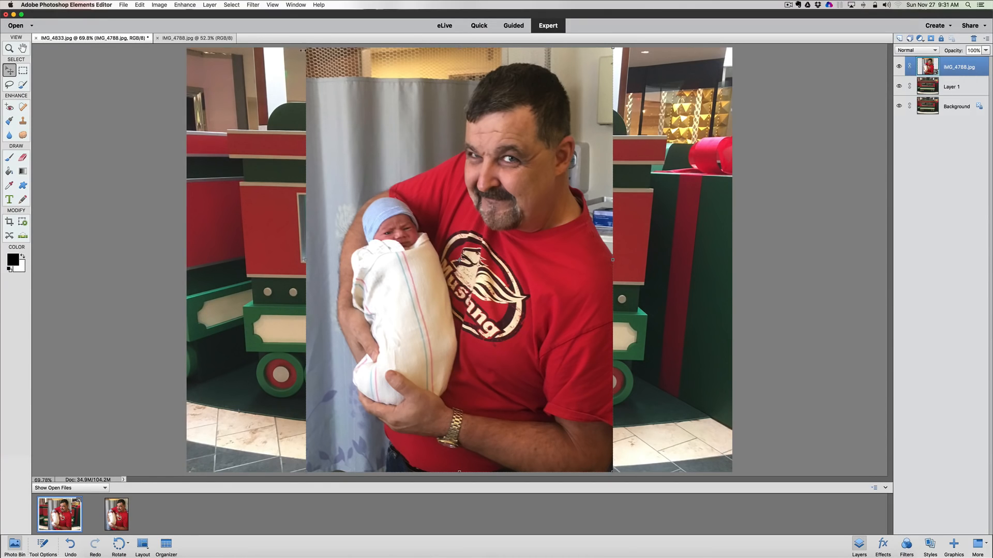
drag(304, 46, 316, 224)
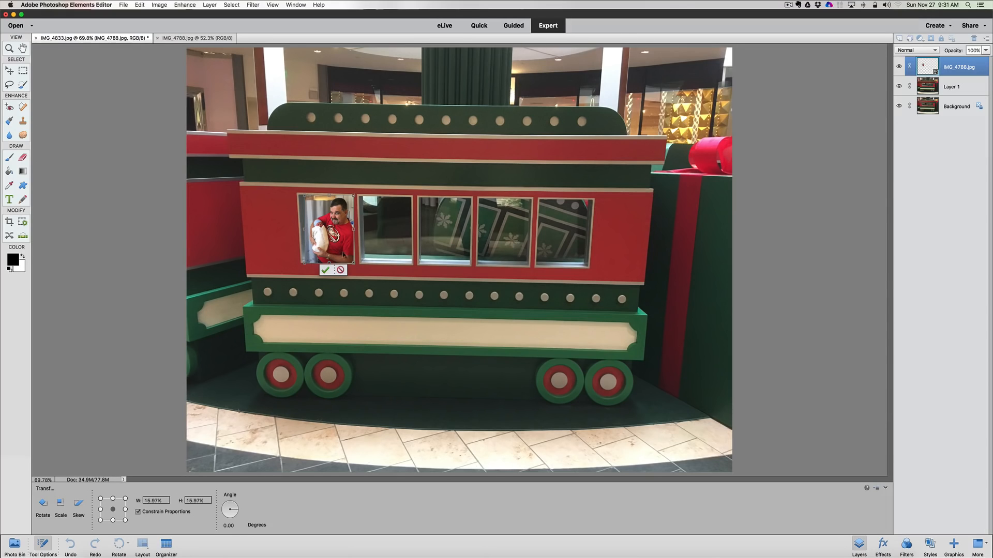
drag(353, 262, 351, 258)
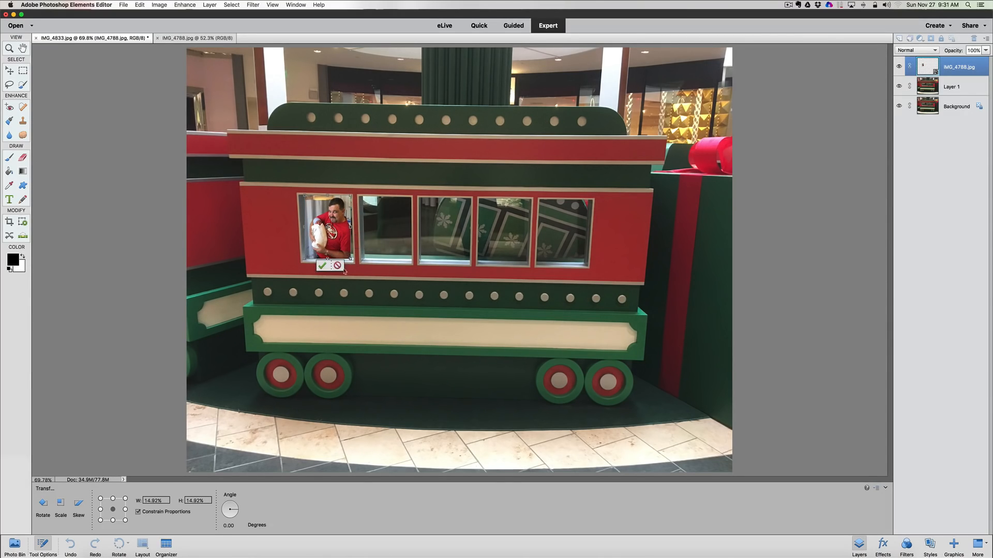
click(337, 266)
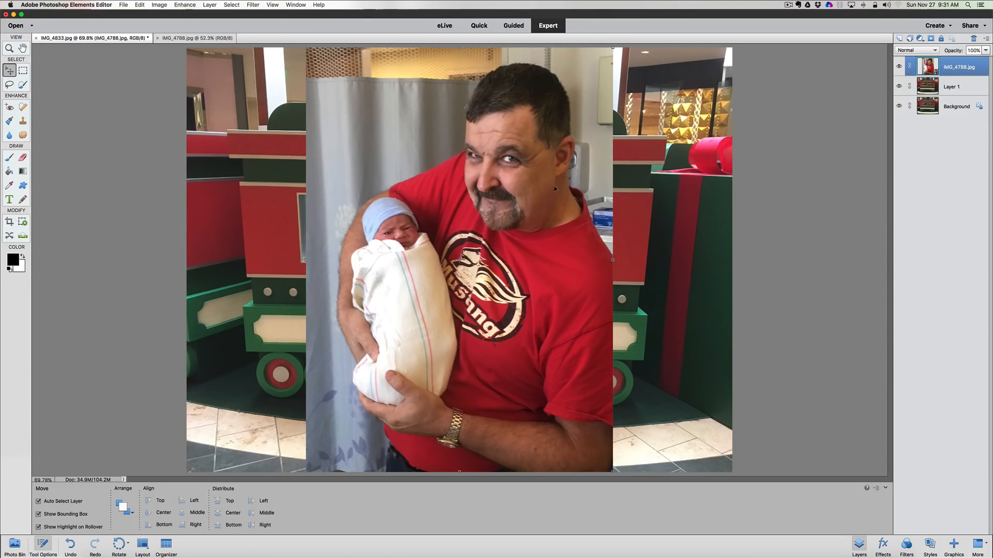
Step: Delete the IMG_4788.jpg layer through its right-click menu and confirm with Yes
right_click(924, 67)
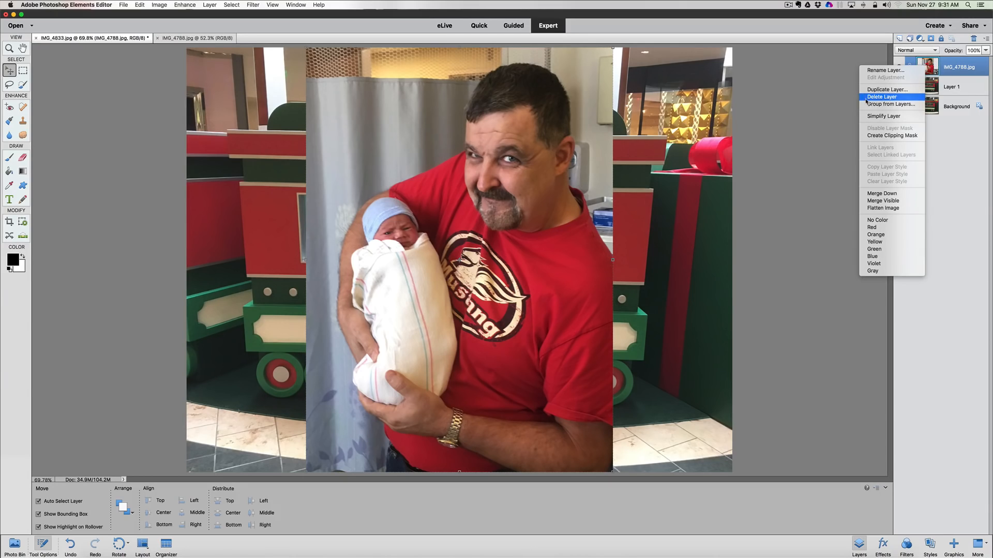
click(960, 185)
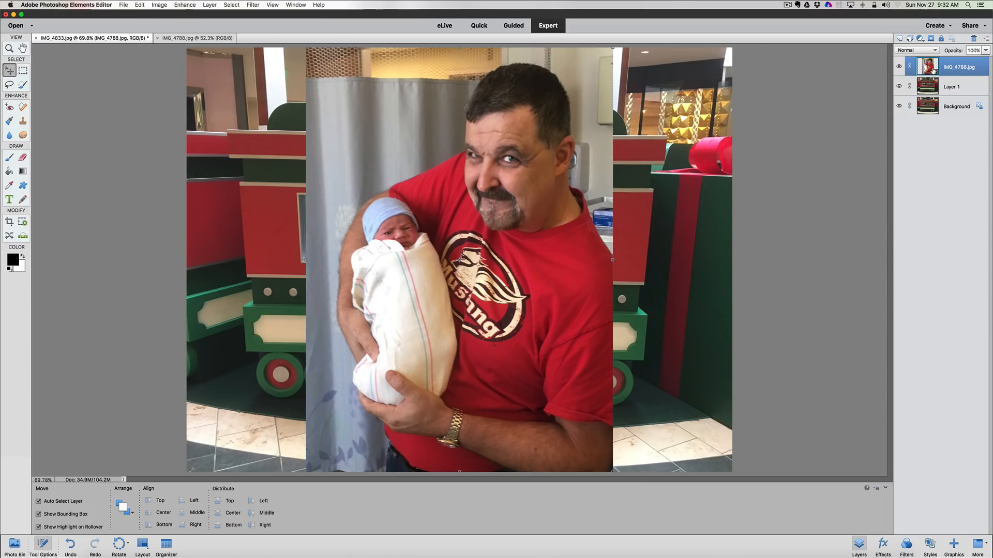
right_click(934, 71)
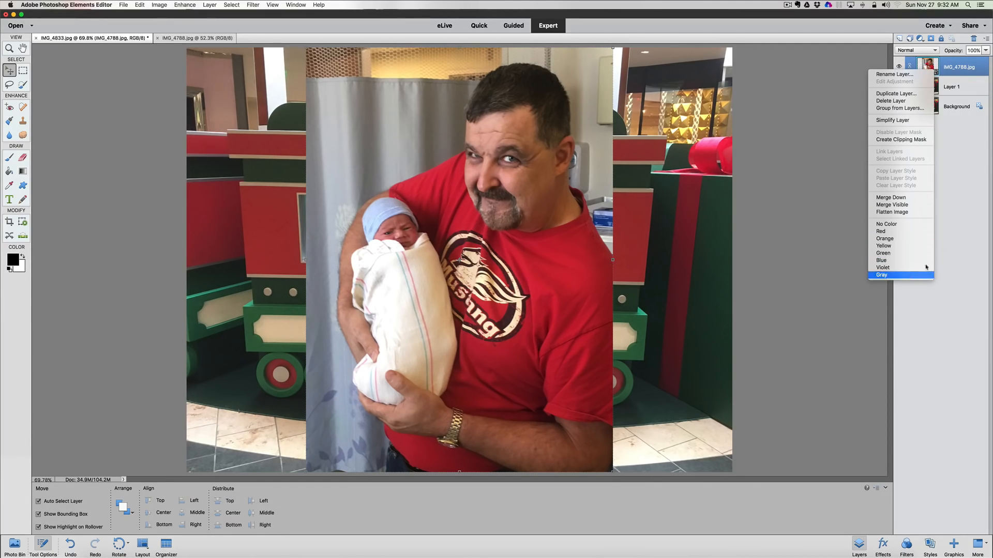
click(949, 242)
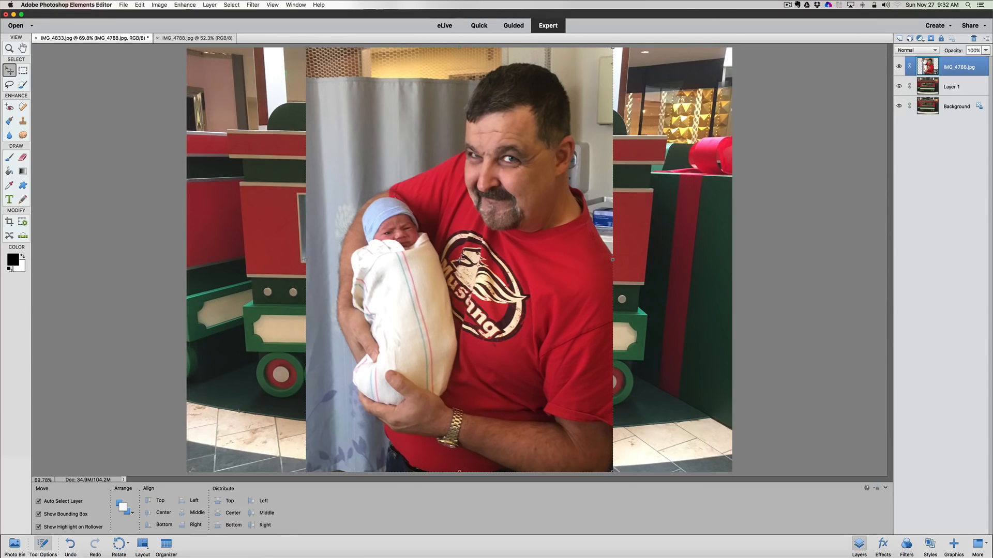
right_click(925, 62)
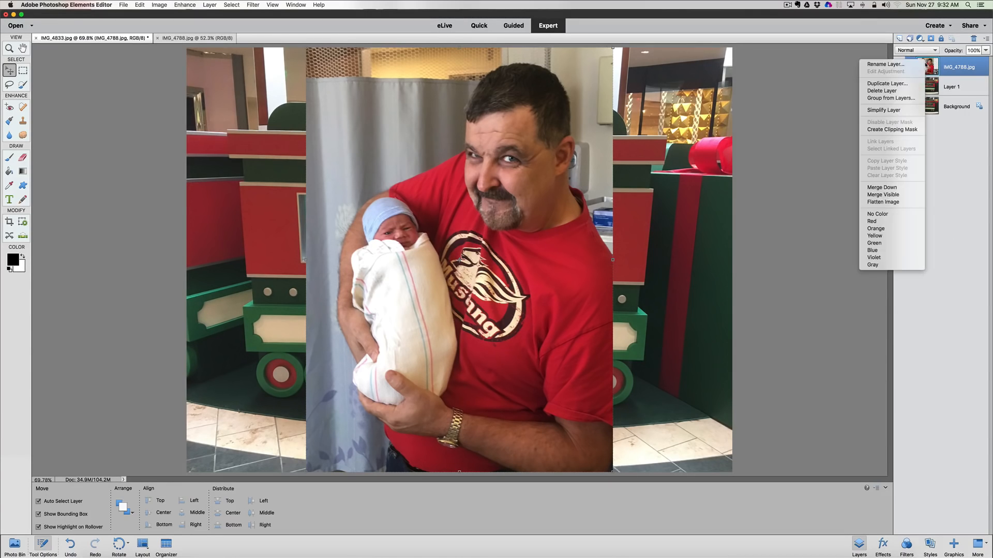
click(884, 91)
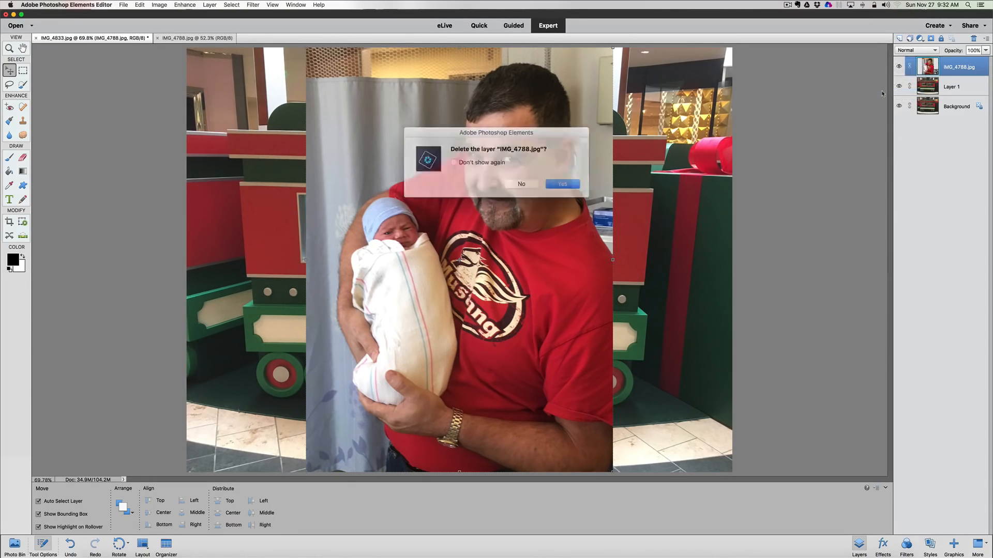
click(553, 183)
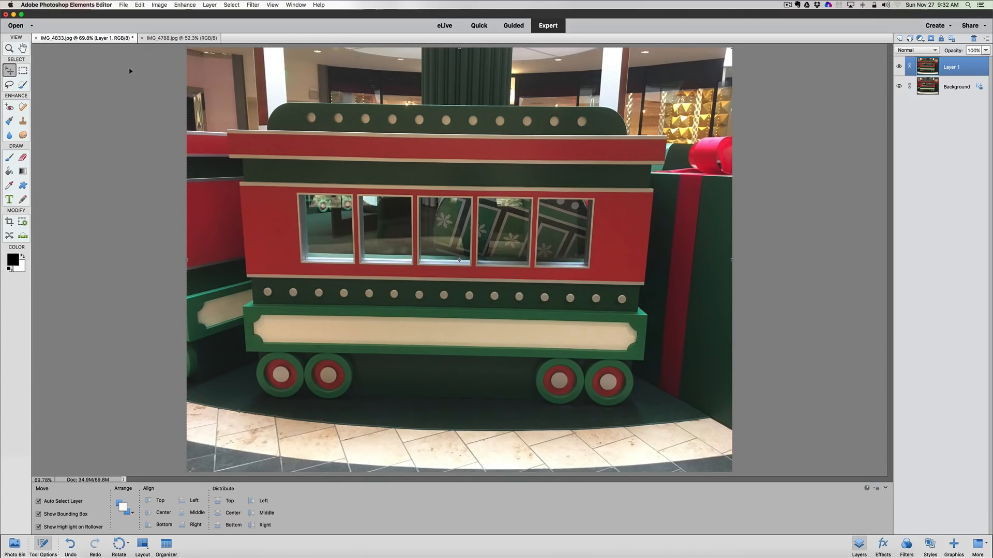
Step: Place IMG_4788.jpg from the Chase folder into the train document with File > Place
click(123, 6)
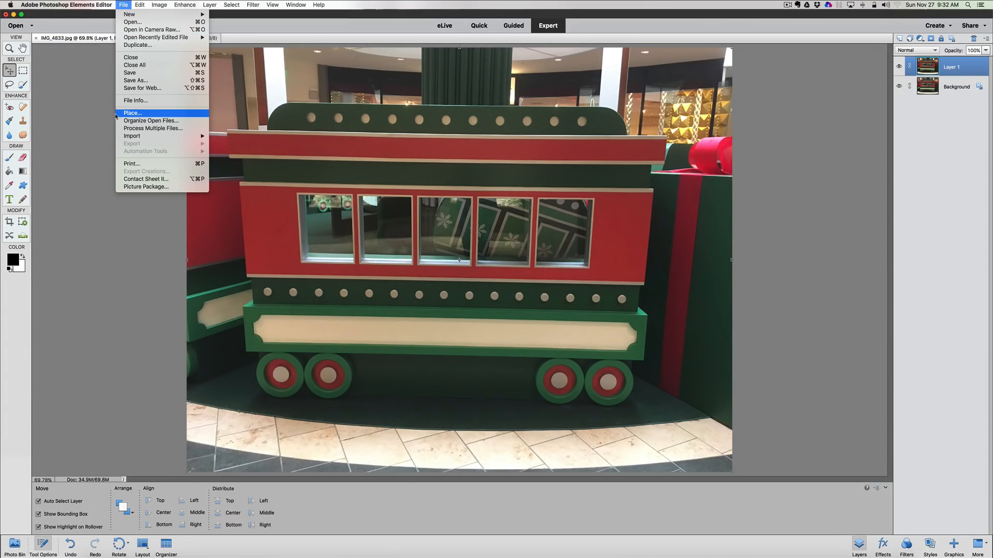
click(133, 113)
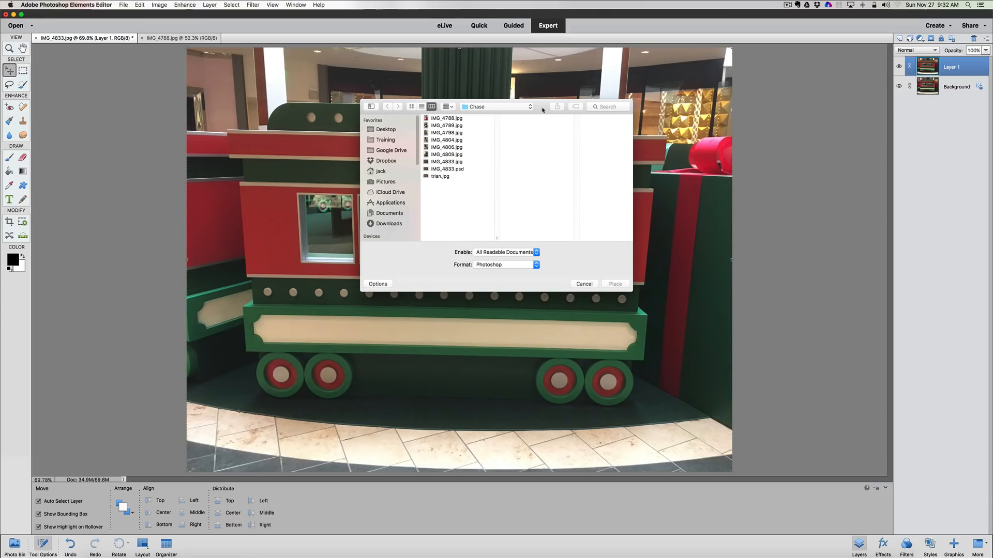
drag(542, 109, 536, 115)
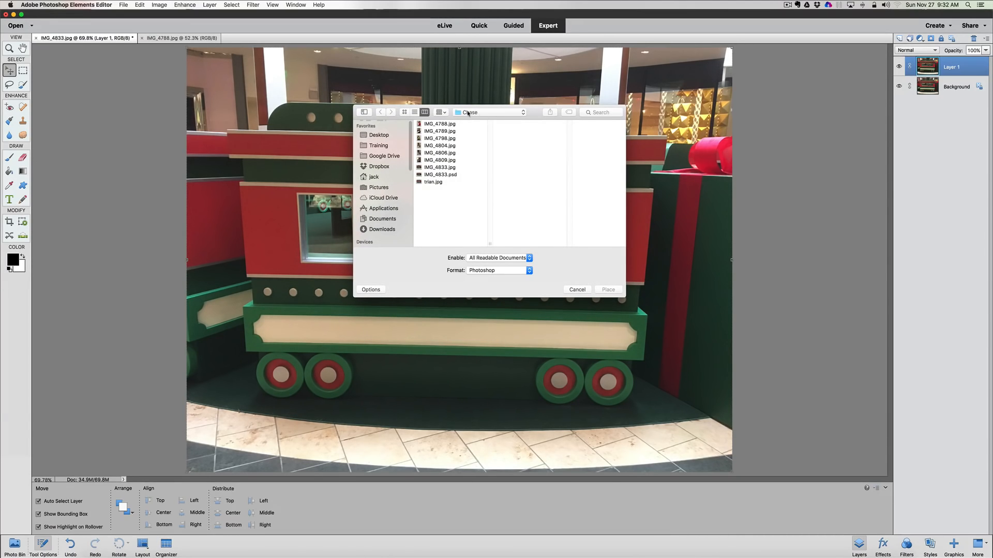
click(452, 131)
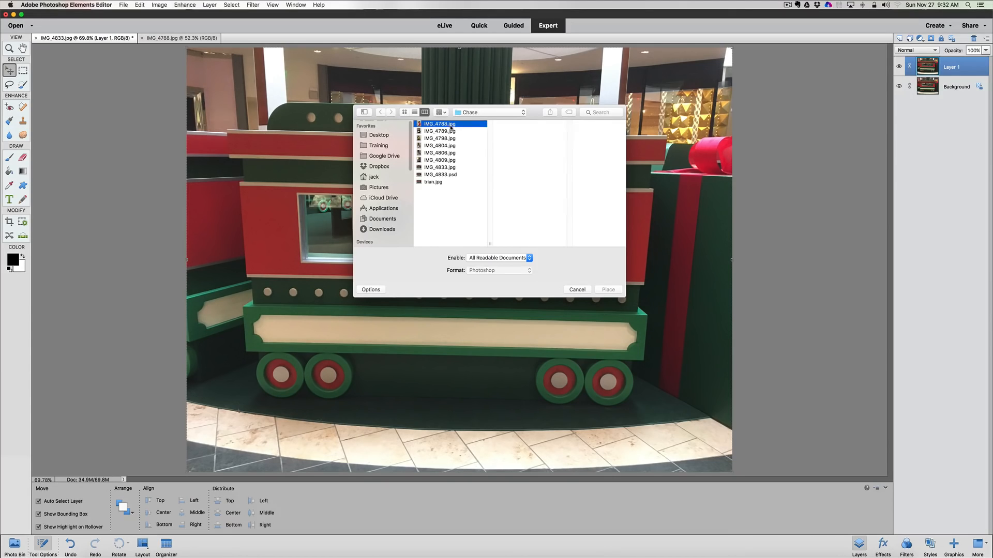
click(449, 138)
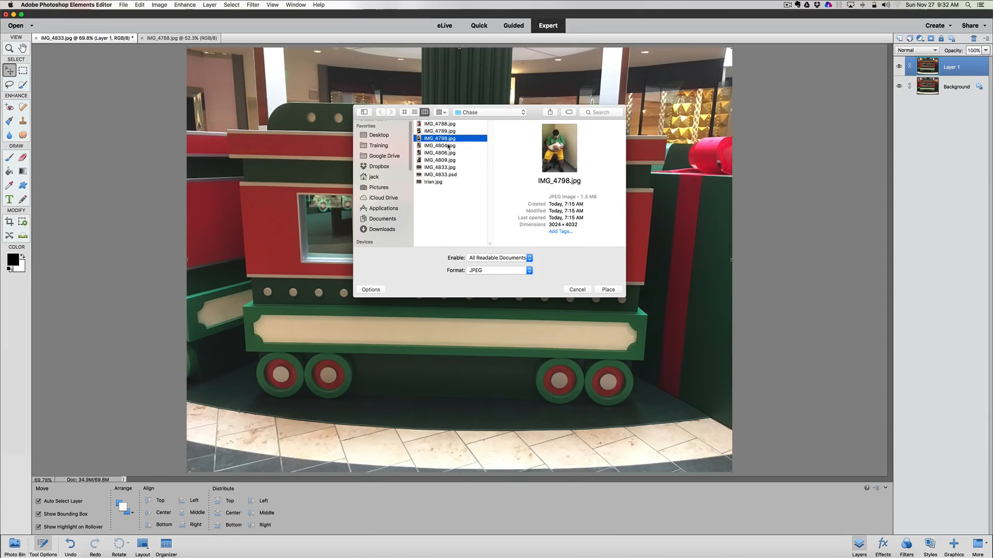
click(447, 145)
click(447, 153)
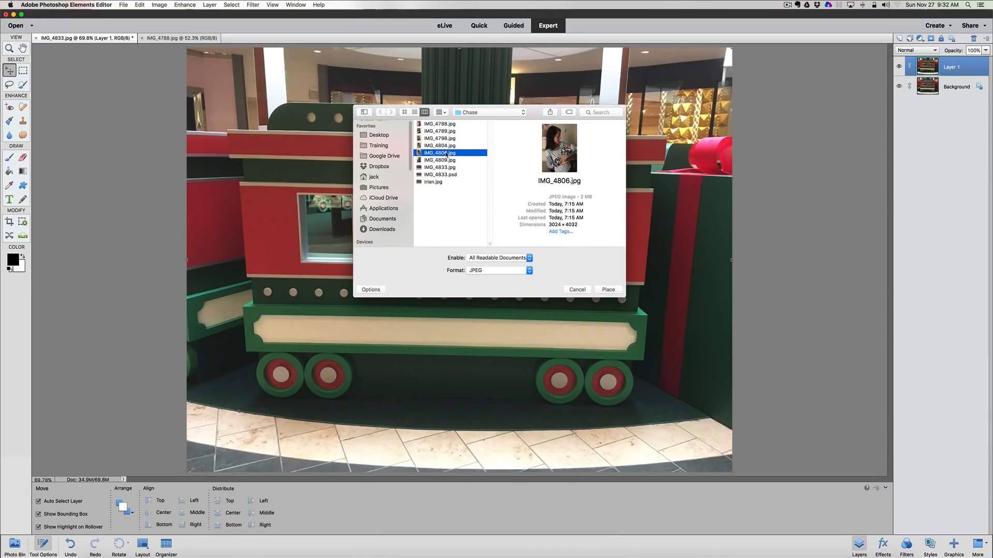
click(440, 124)
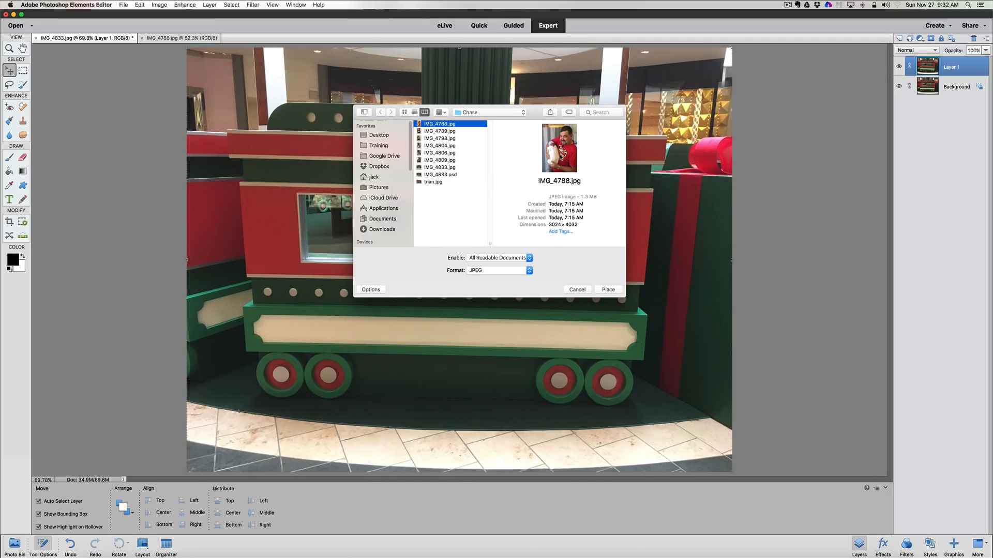
click(607, 290)
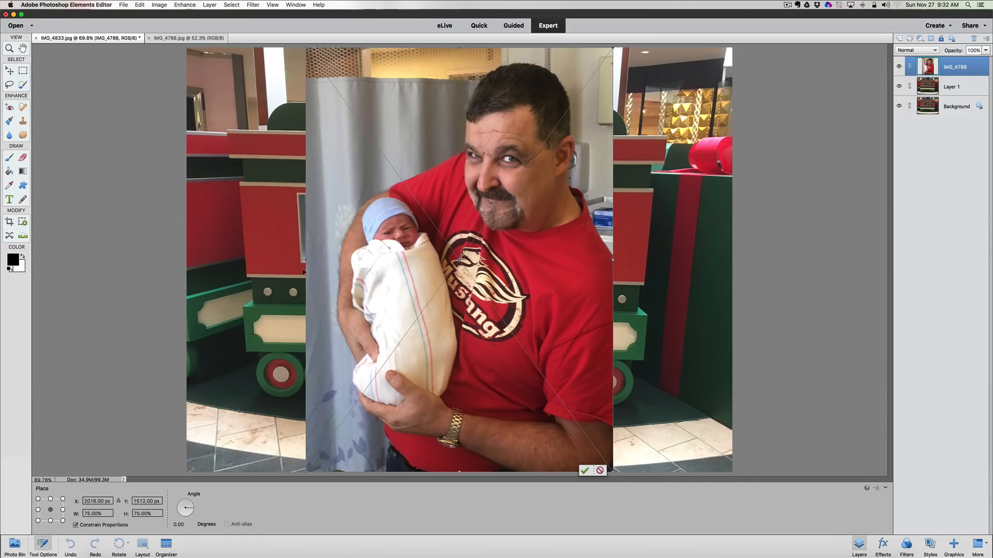
Step: Shrink and move the placed IMG_4788 photo into the train's first window and commit it
mouse_move(304, 260)
mouse_down()
mouse_move(489, 265)
mouse_move(305, 258)
mouse_up()
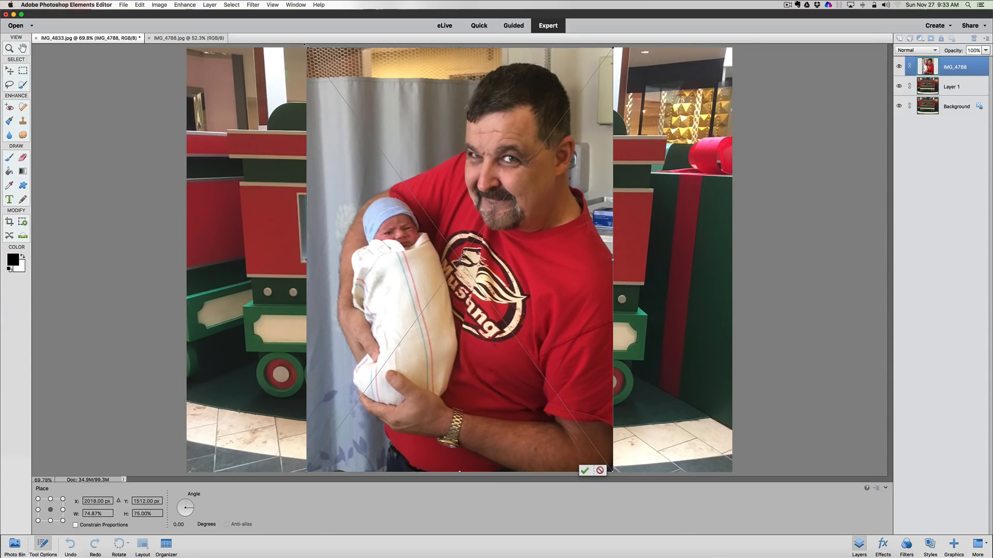
drag(306, 46, 541, 394)
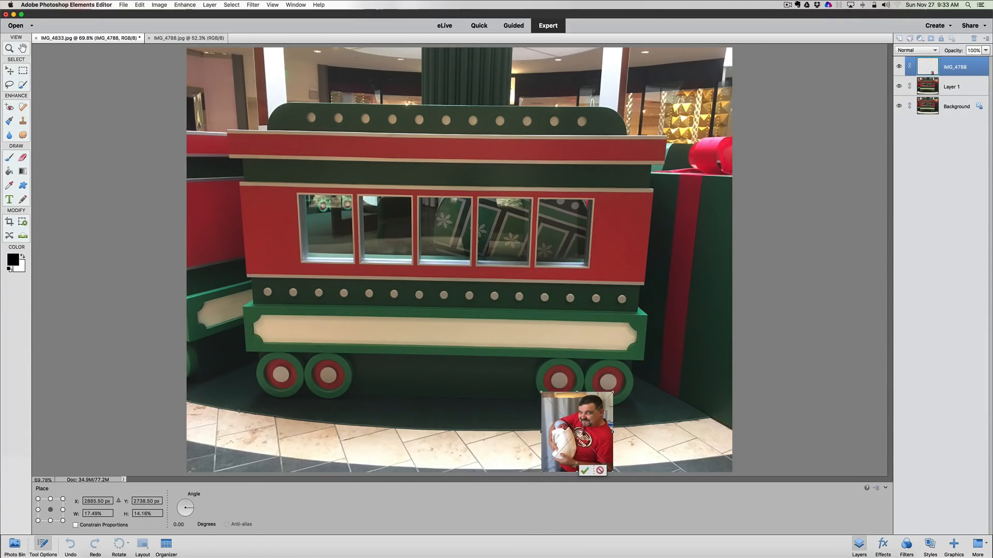
drag(580, 432, 337, 254)
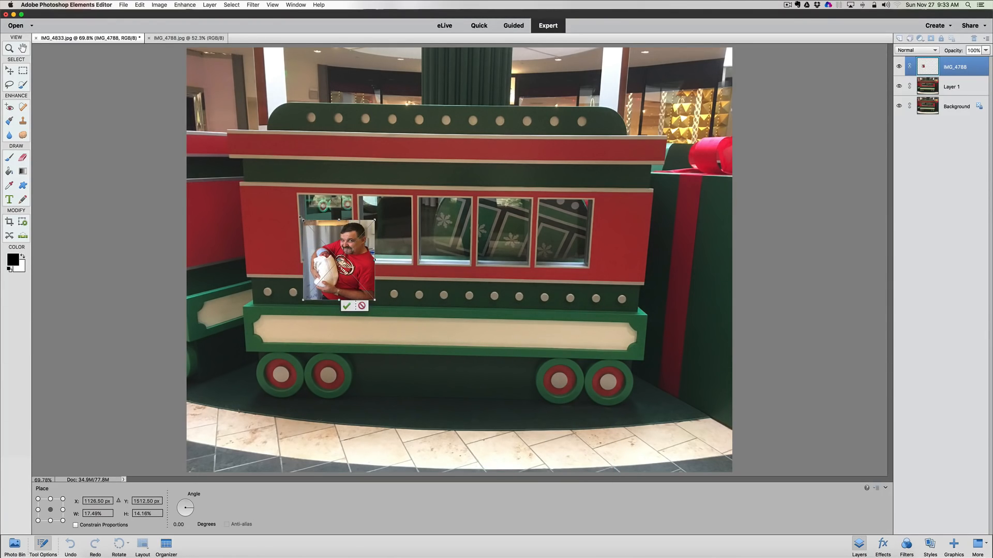
drag(301, 217, 320, 214)
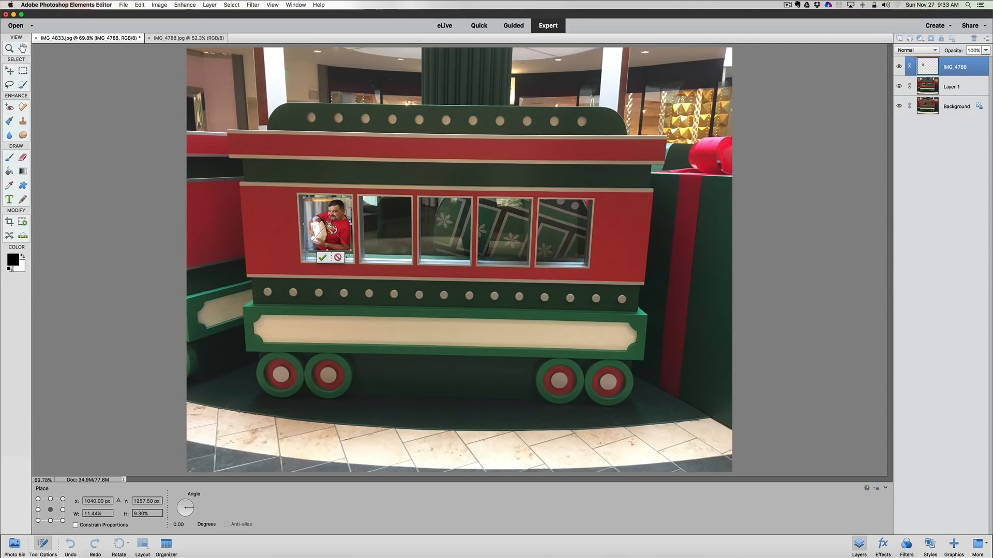
drag(350, 250, 350, 255)
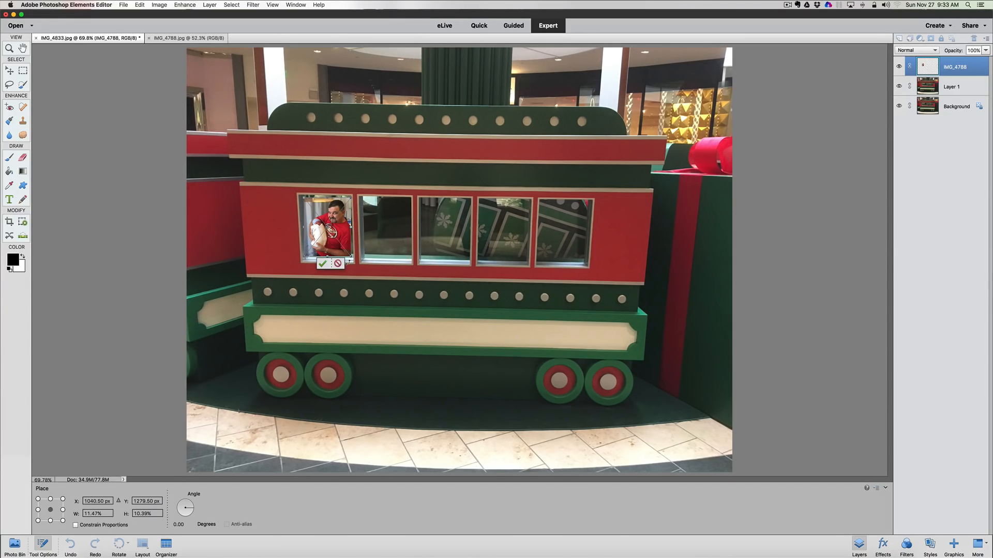
click(322, 264)
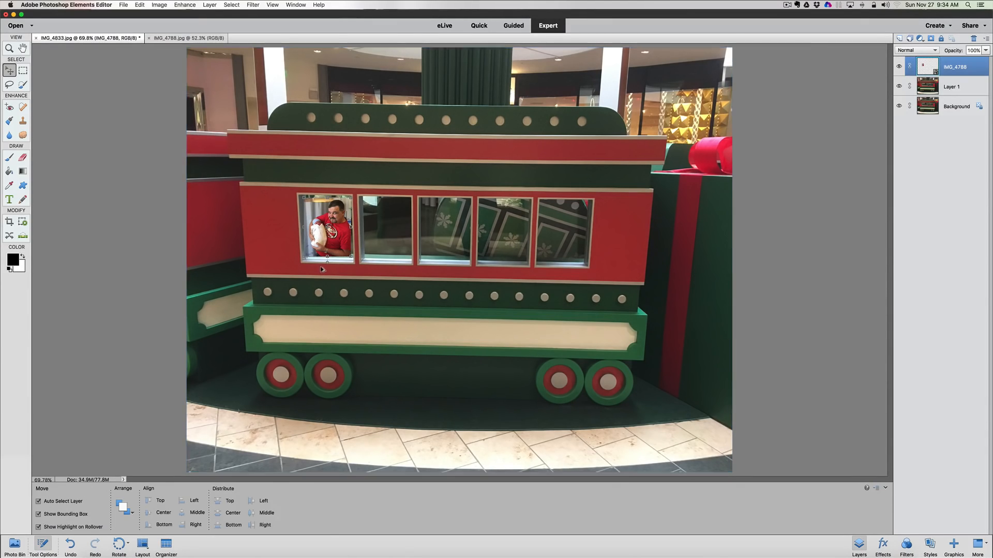
Step: Zoom in on the first window and distort the photo's four corners onto the window frame
scroll(322, 269, up, 5)
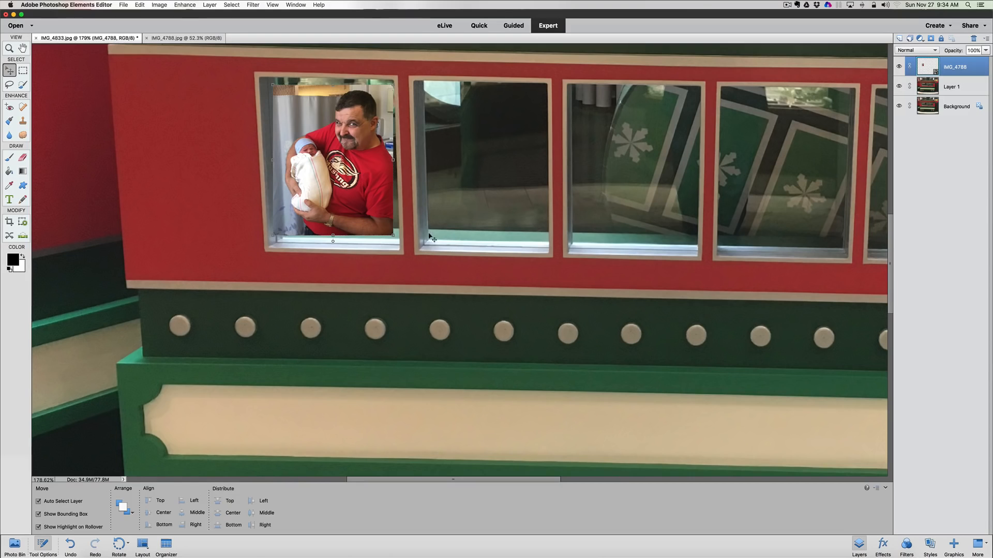
drag(460, 218, 523, 305)
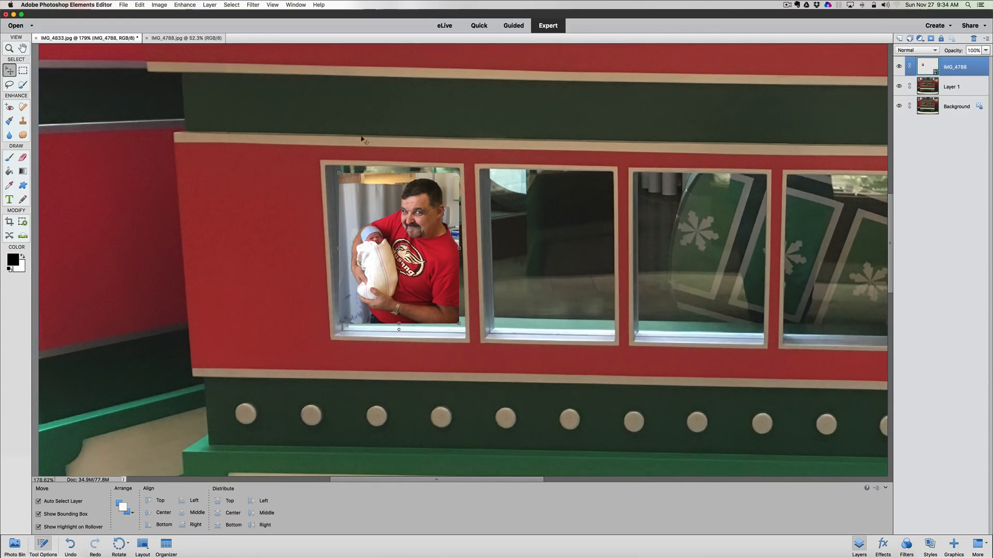
click(159, 5)
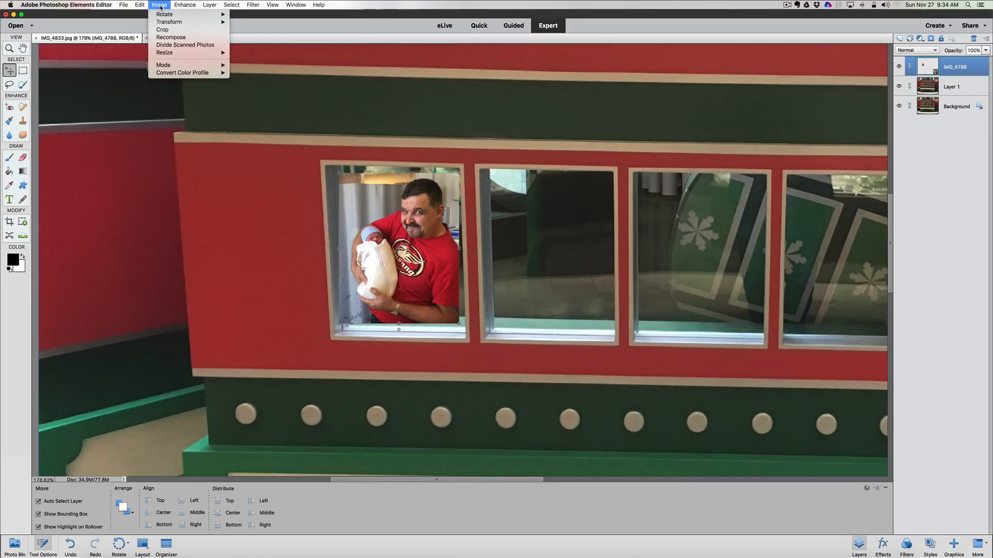
mouse_move(182, 23)
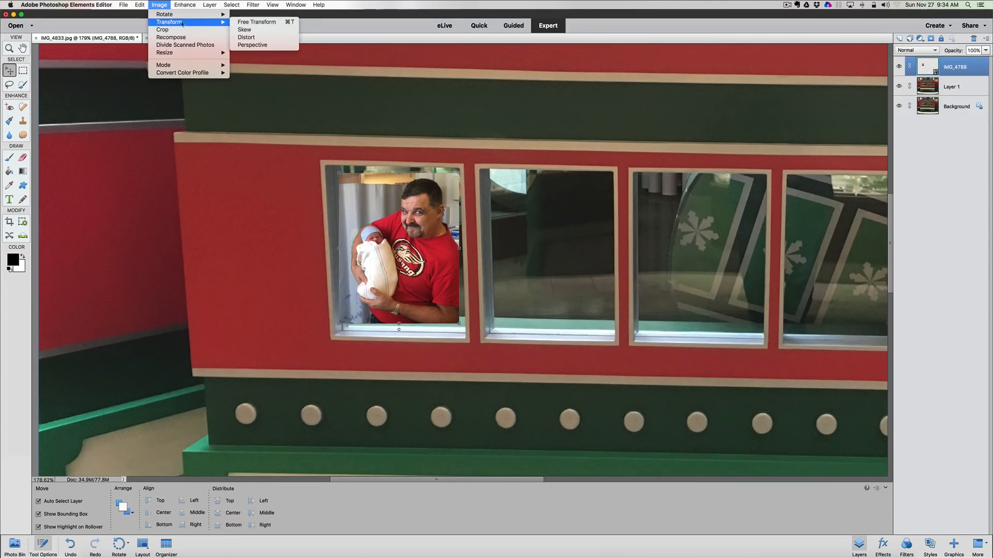
click(251, 40)
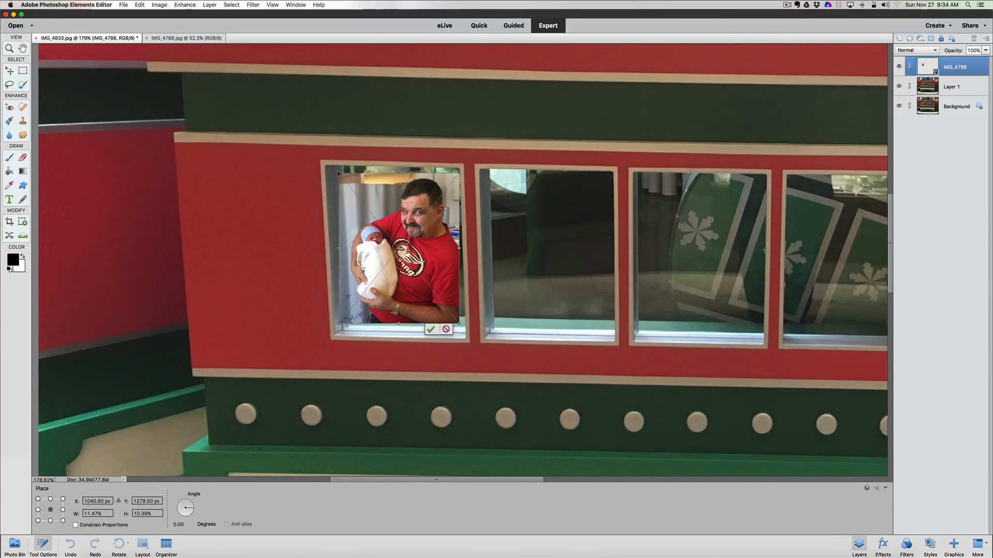
drag(338, 171, 332, 166)
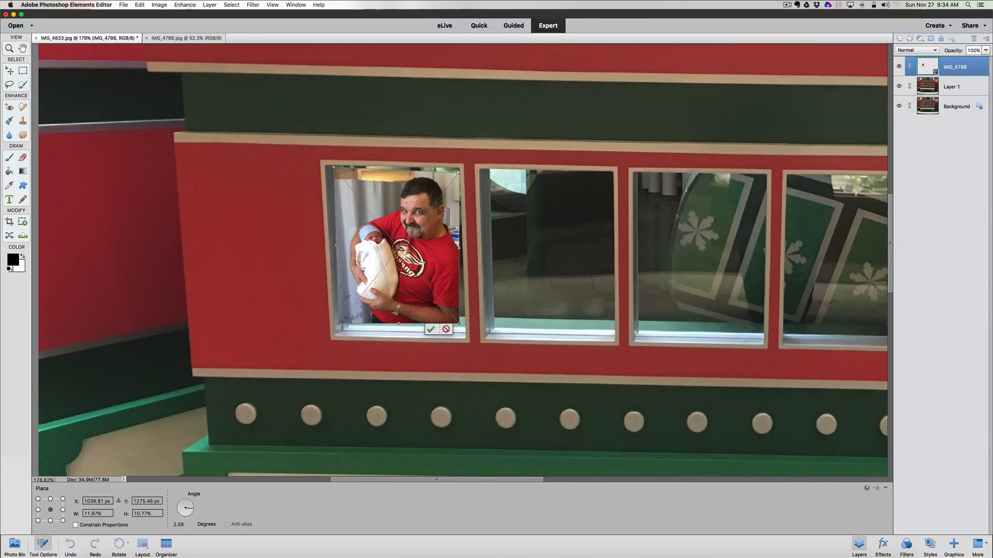
drag(458, 171, 458, 168)
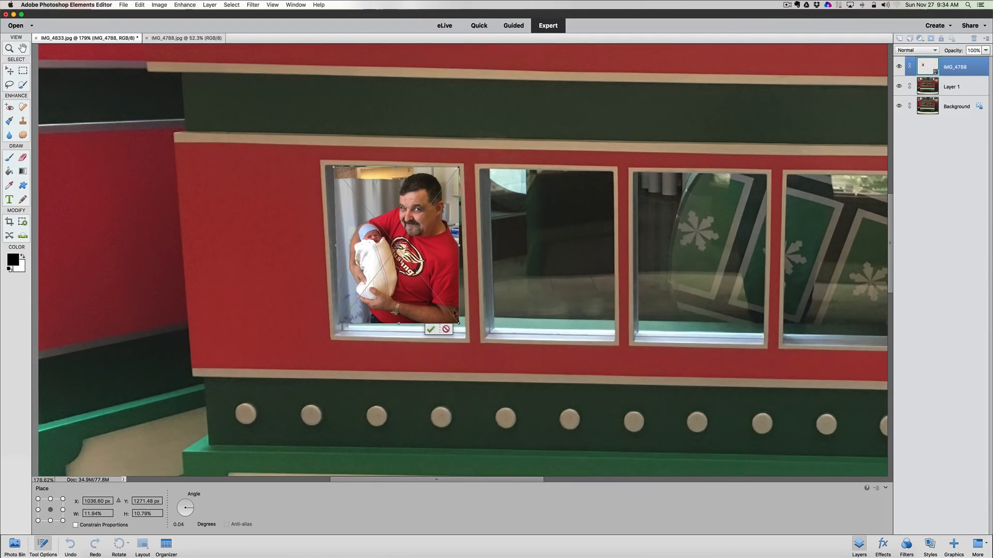
drag(456, 322, 462, 327)
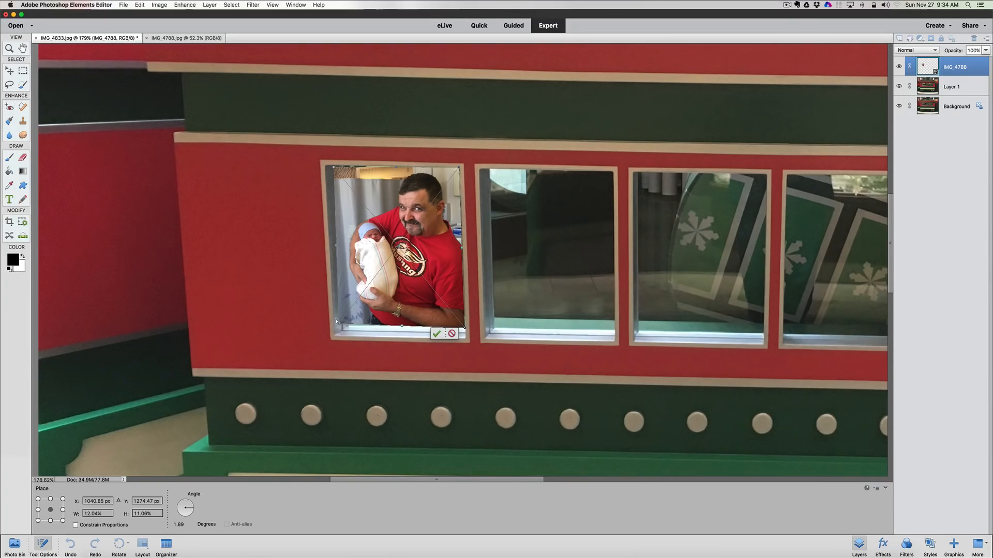
drag(336, 321, 341, 325)
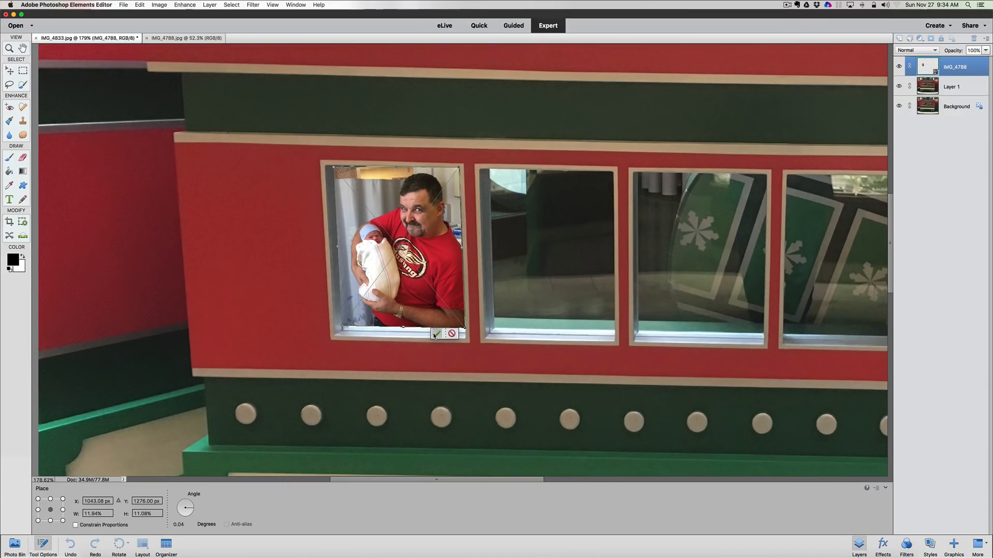
click(437, 334)
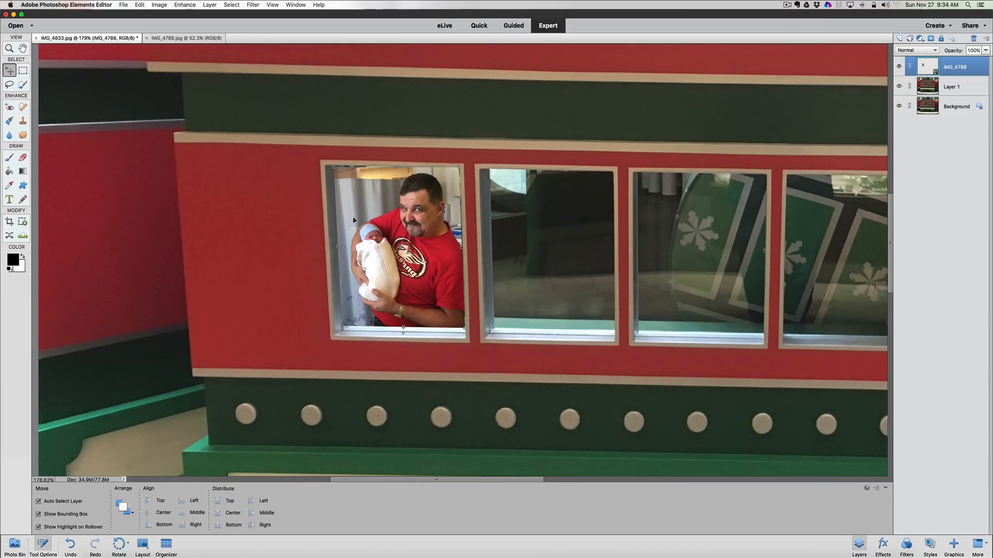
Step: Distort again, nudging the top corners to match the frame exactly, and commit
click(159, 5)
mouse_move(159, 21)
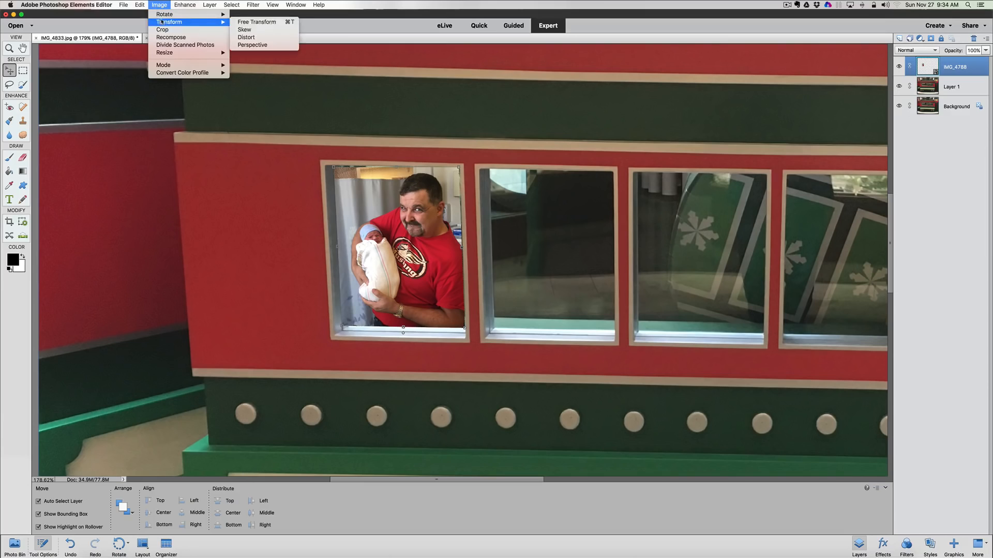
click(246, 36)
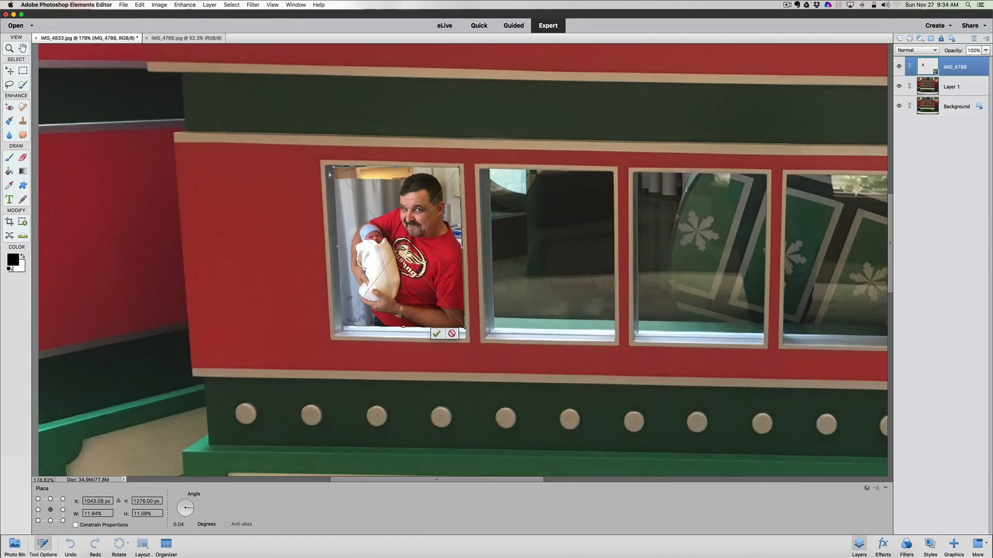
drag(332, 167, 331, 166)
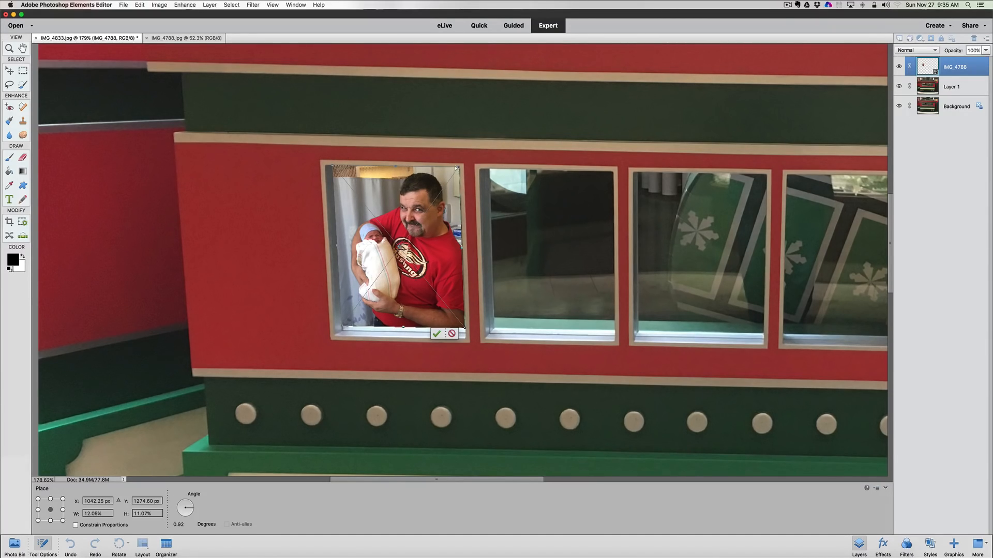
drag(455, 166, 460, 167)
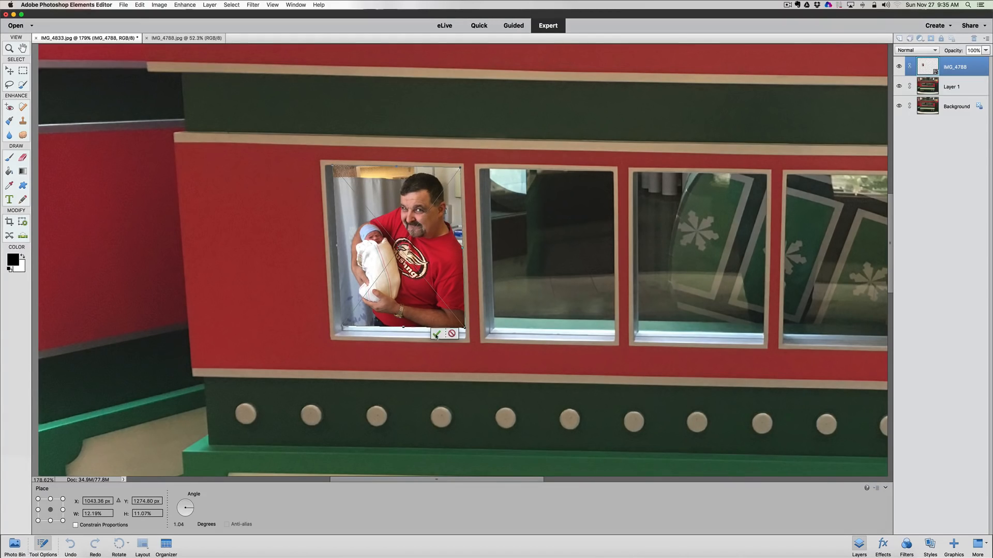
click(436, 334)
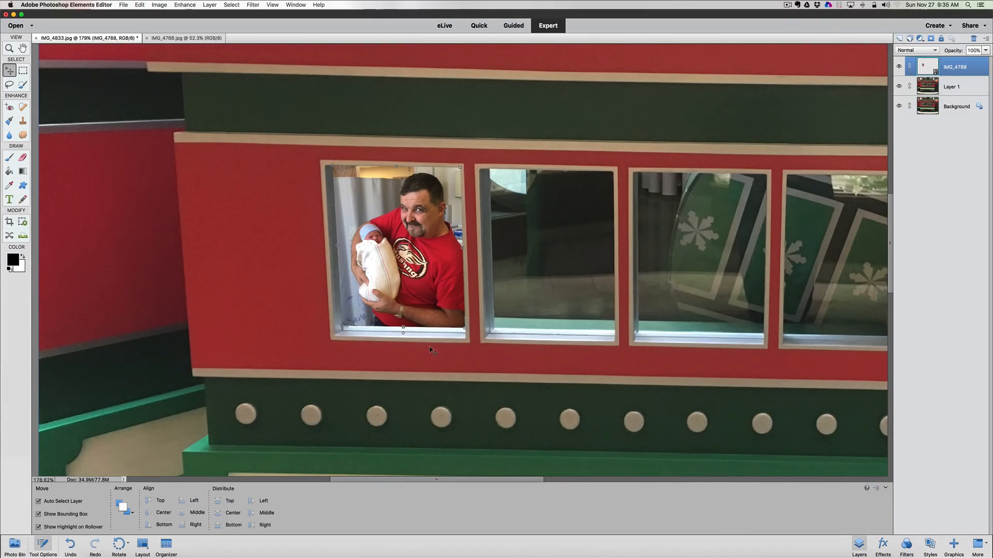
click(429, 349)
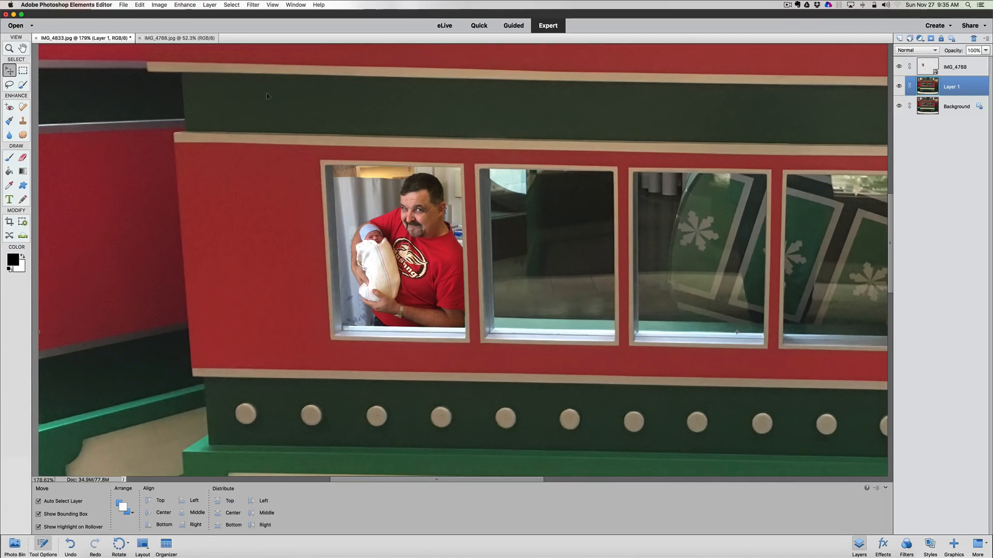
Step: Place IMG_4789.jpg, shrink it into the train's second window, and commit
click(124, 6)
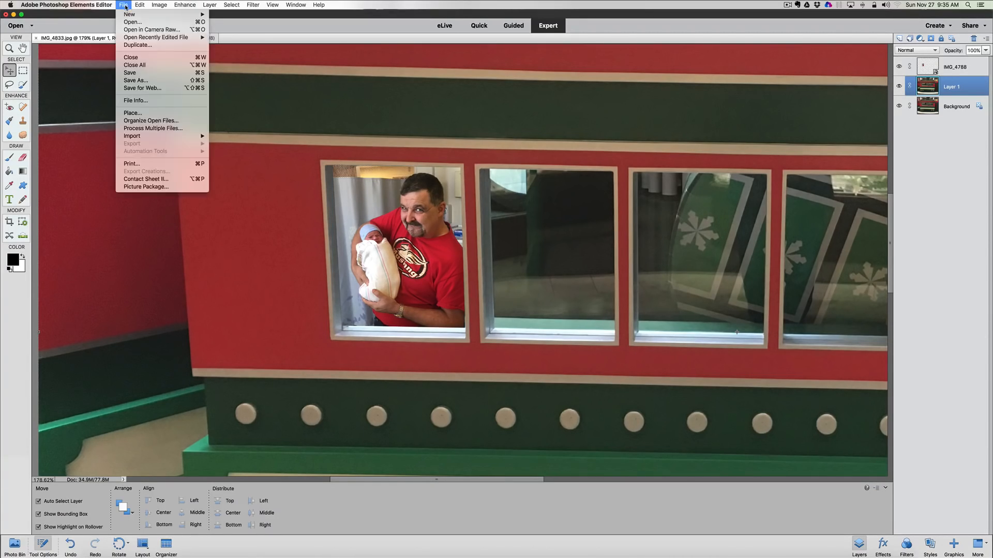
click(133, 114)
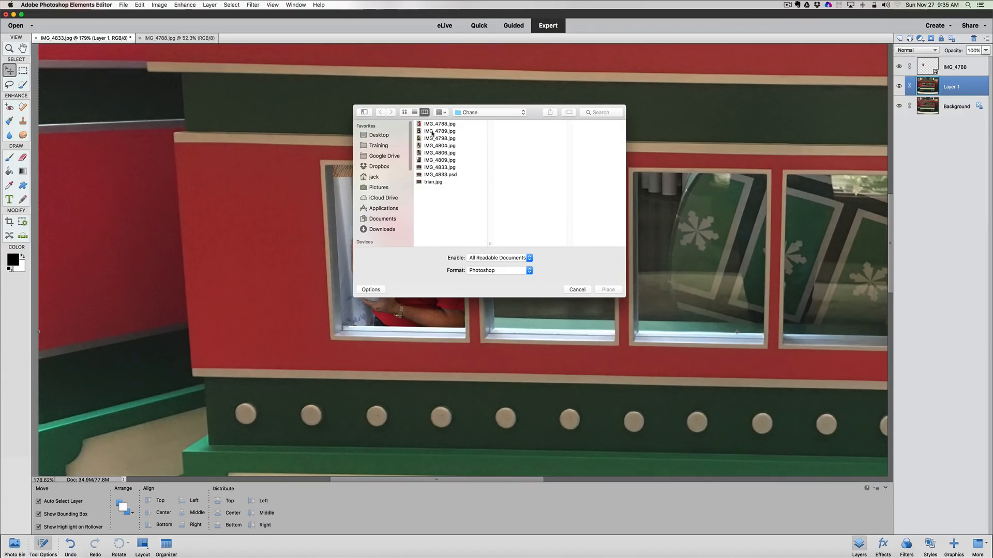
click(433, 132)
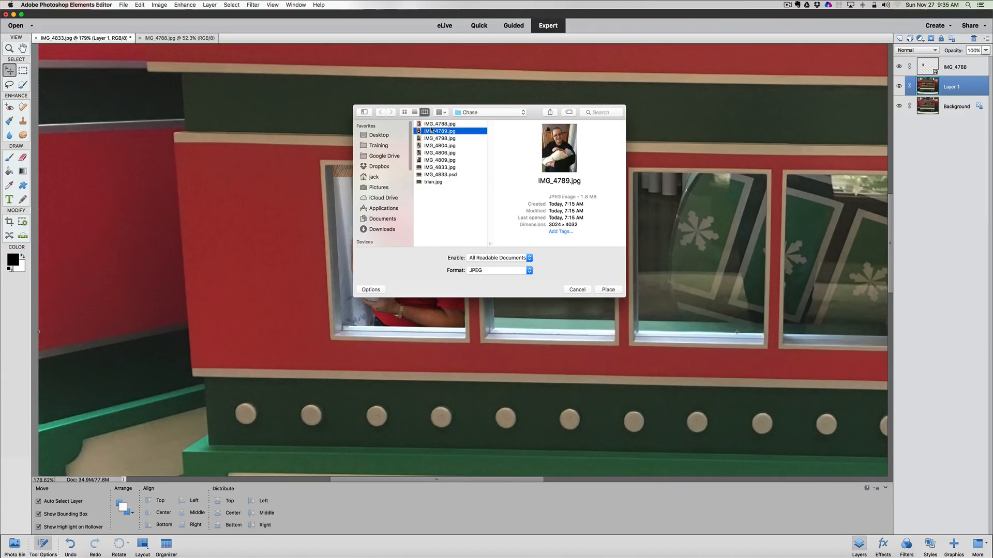
click(608, 290)
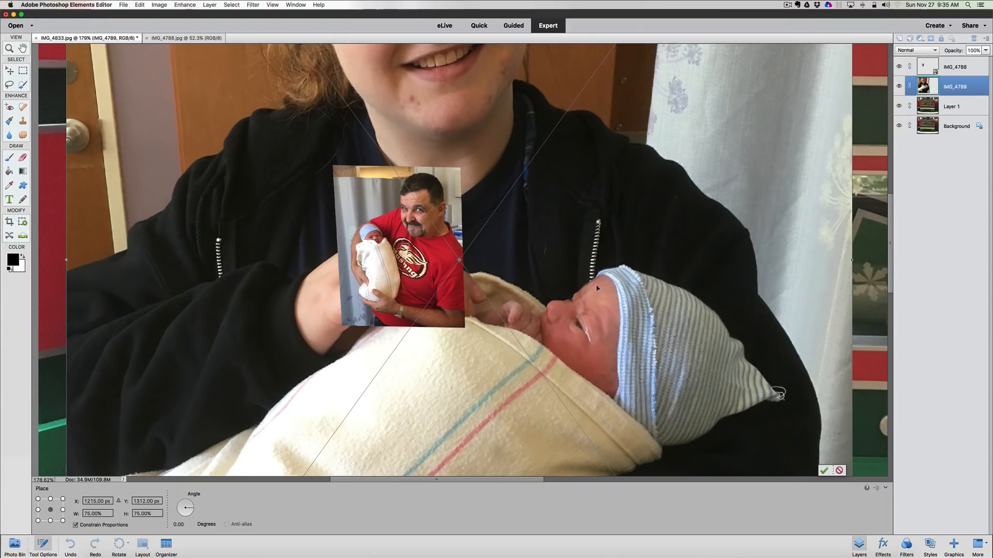
scroll(594, 287, down, 10)
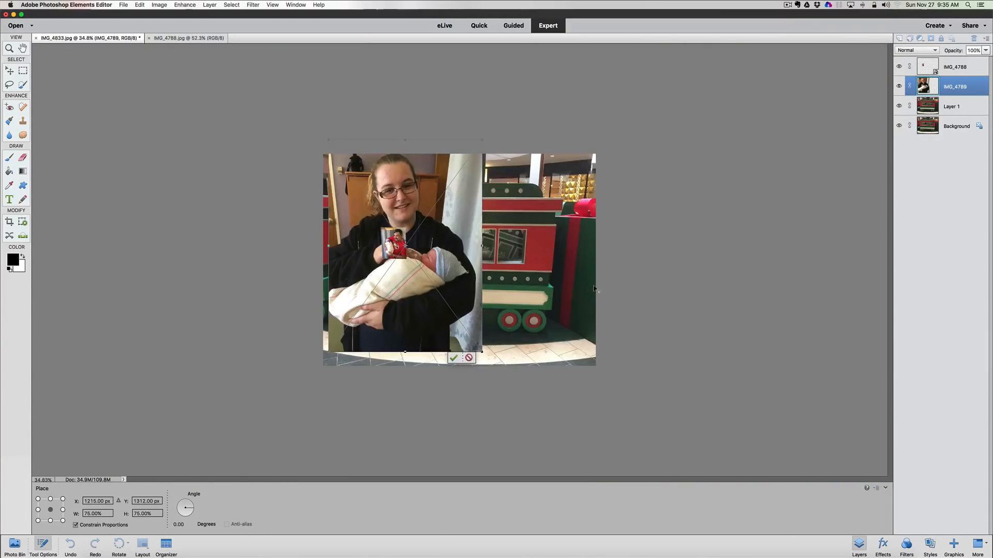
scroll(594, 288, up, 4)
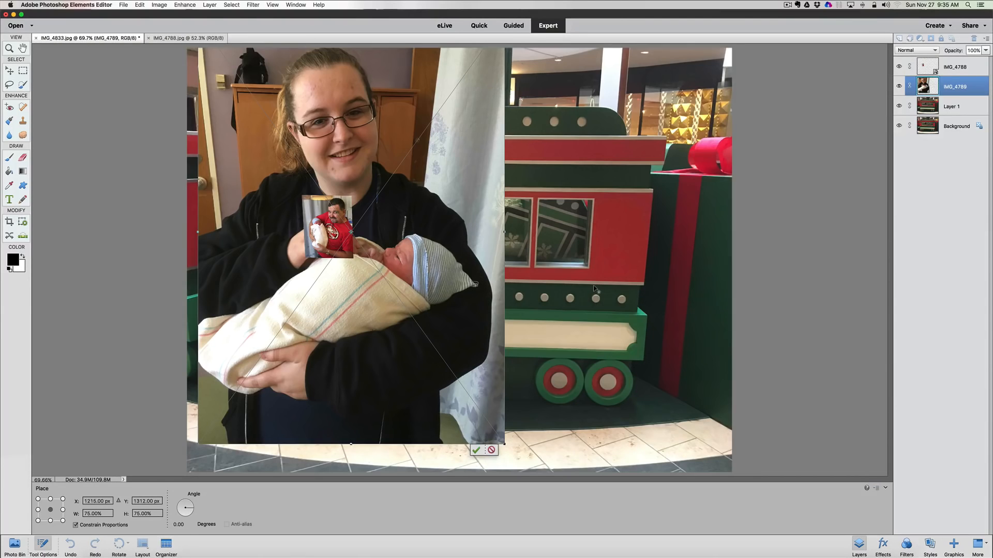
scroll(594, 288, down, 2)
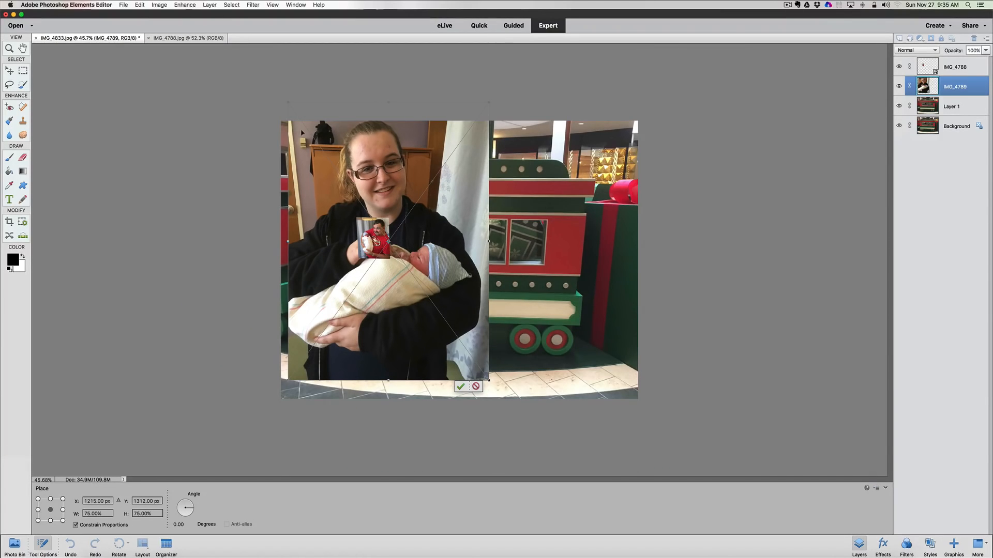
drag(286, 102, 410, 240)
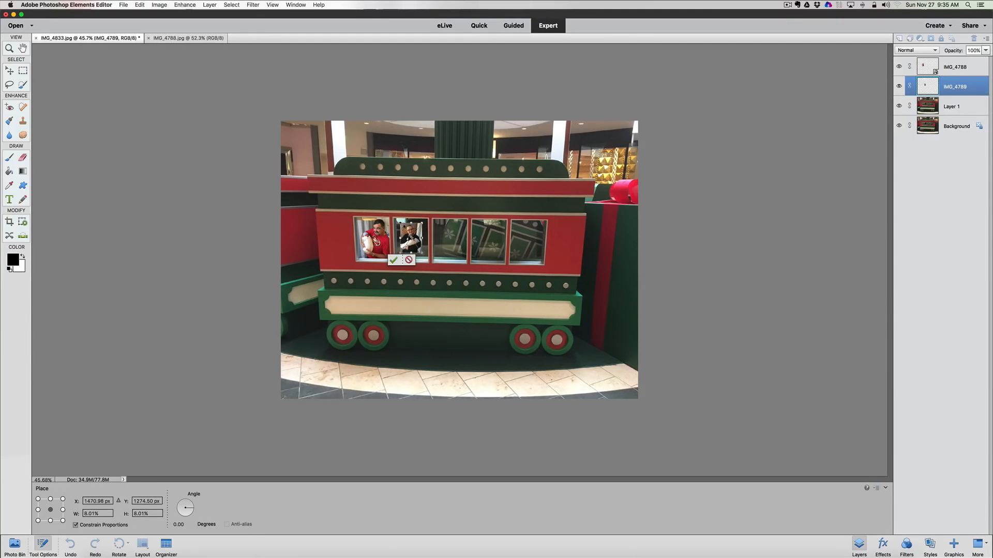
click(393, 260)
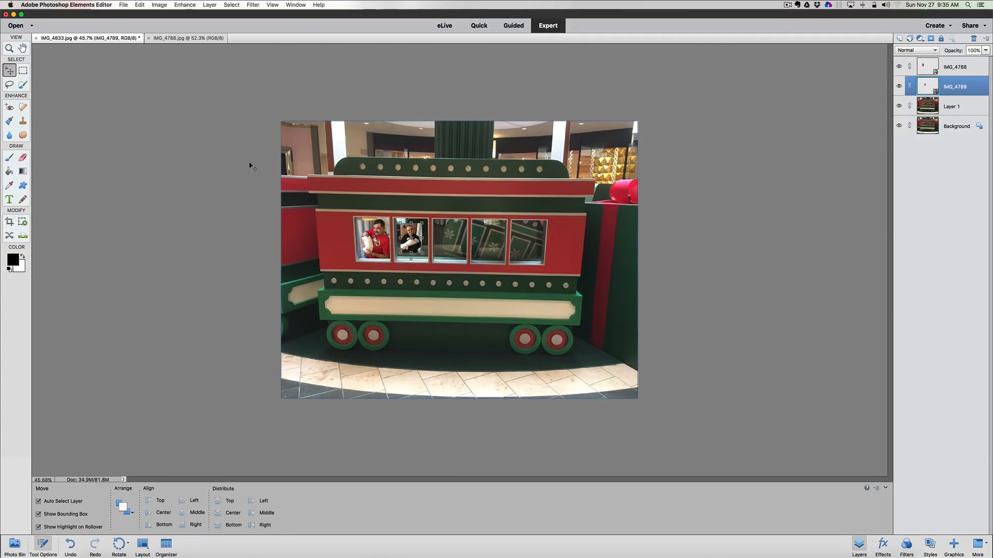
Step: Place IMG_4798.jpg, shrink it to 10.87% in the third window, and commit
click(124, 5)
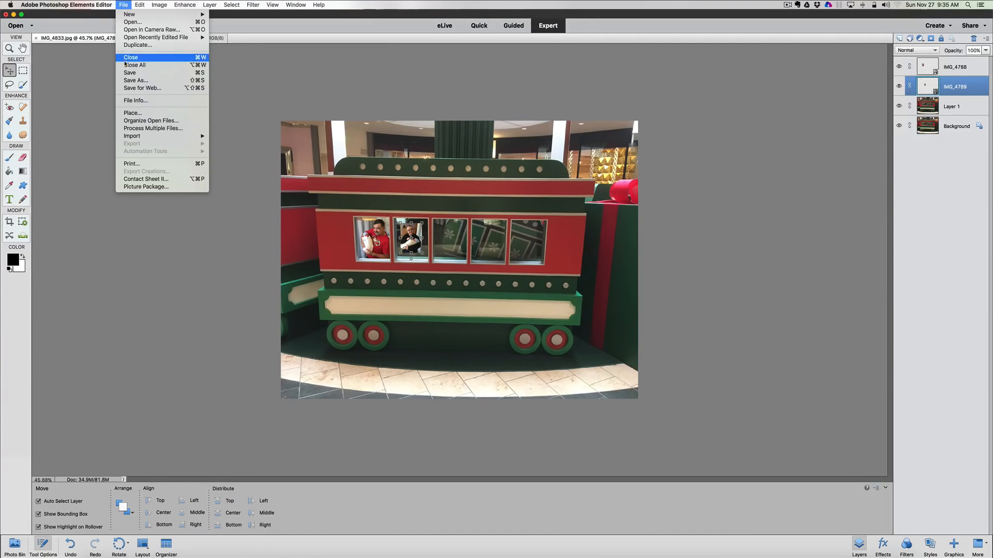
click(124, 113)
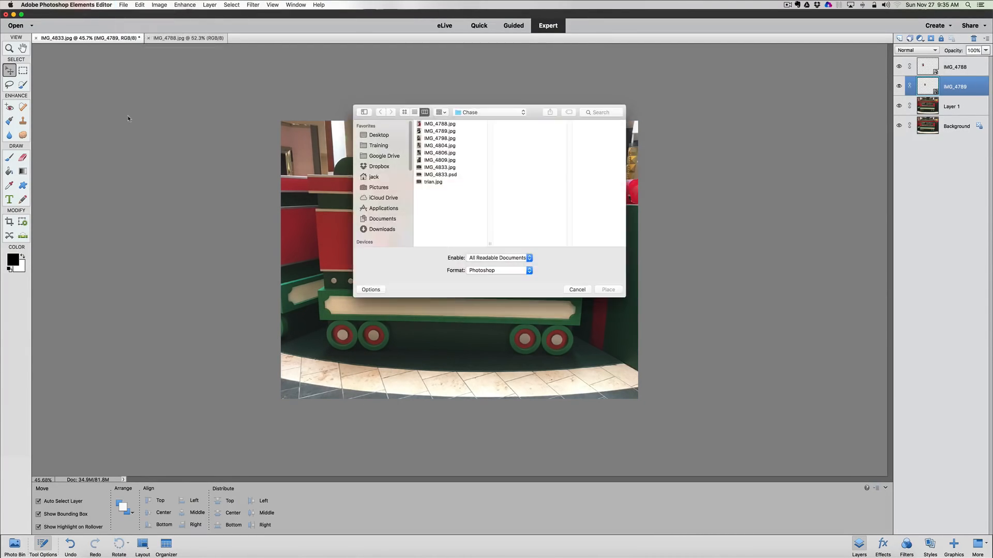
click(427, 139)
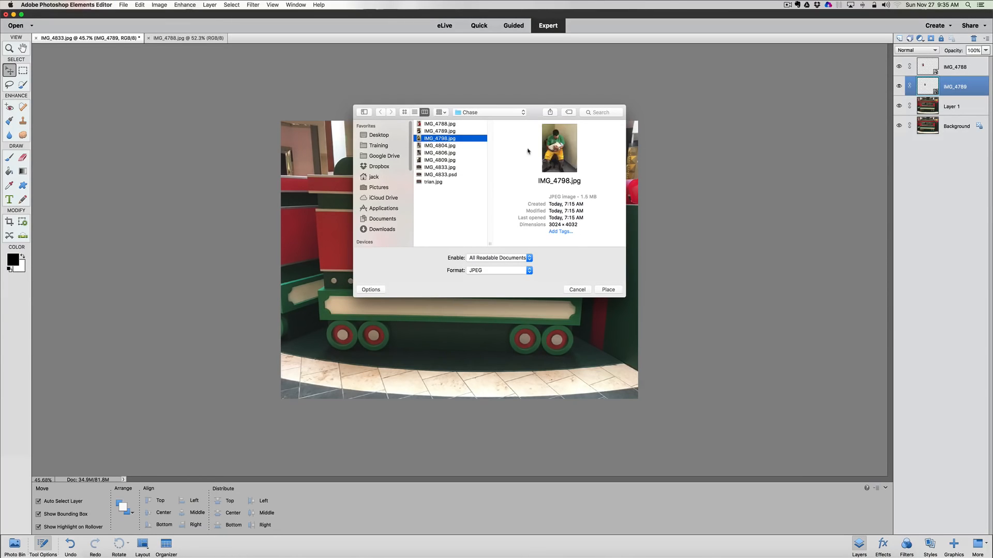
click(608, 290)
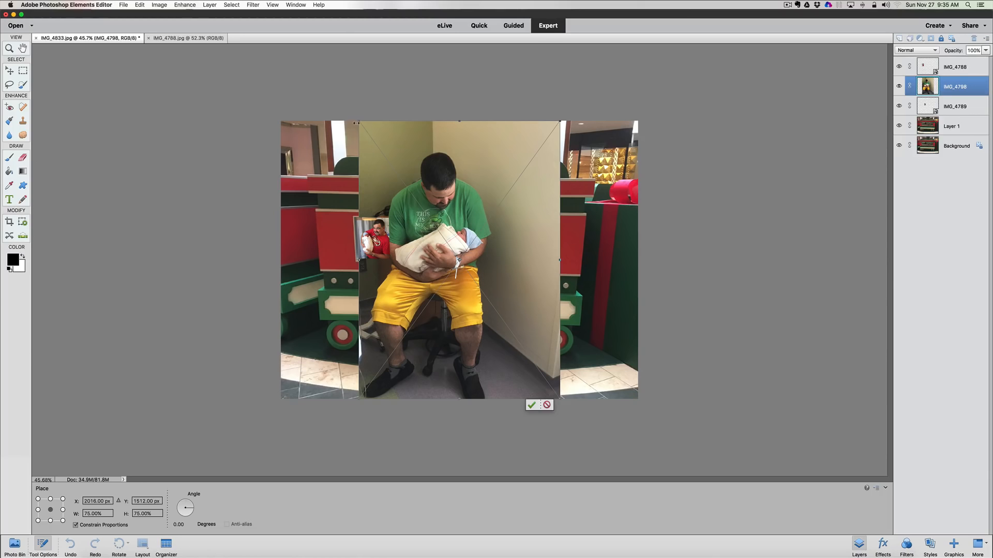
drag(357, 119, 449, 239)
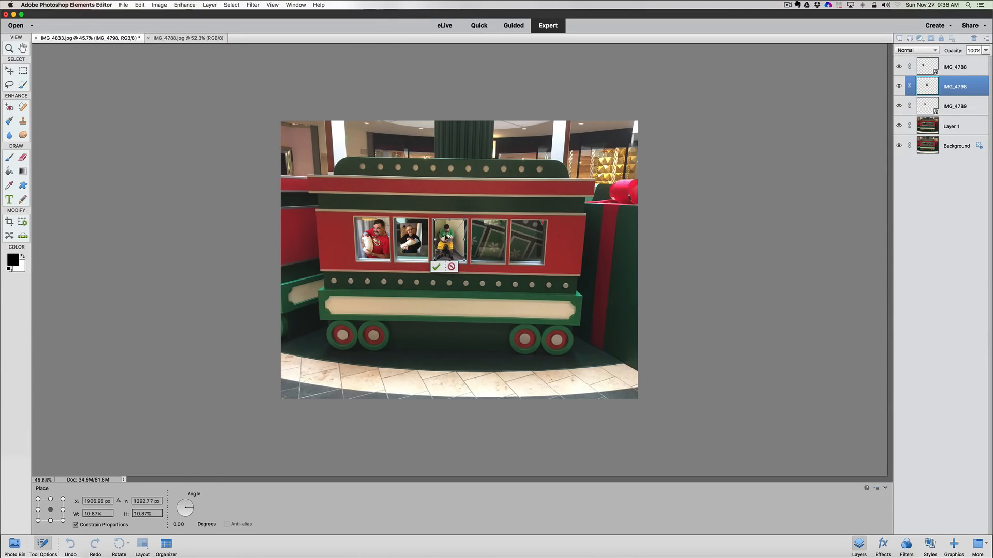
click(437, 267)
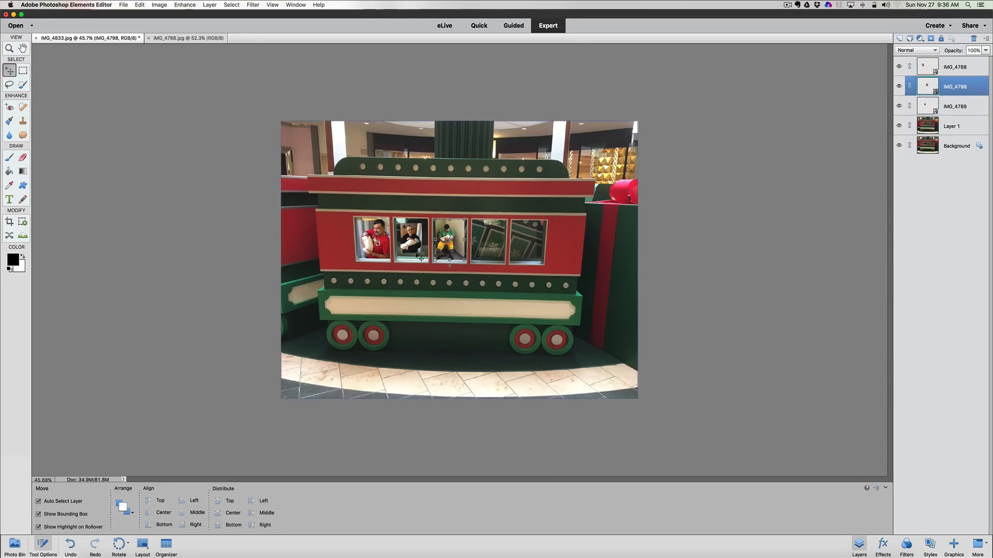
Step: Place IMG_4804.jpg, shrink it to 10.06% in the fourth window, and commit
click(142, 5)
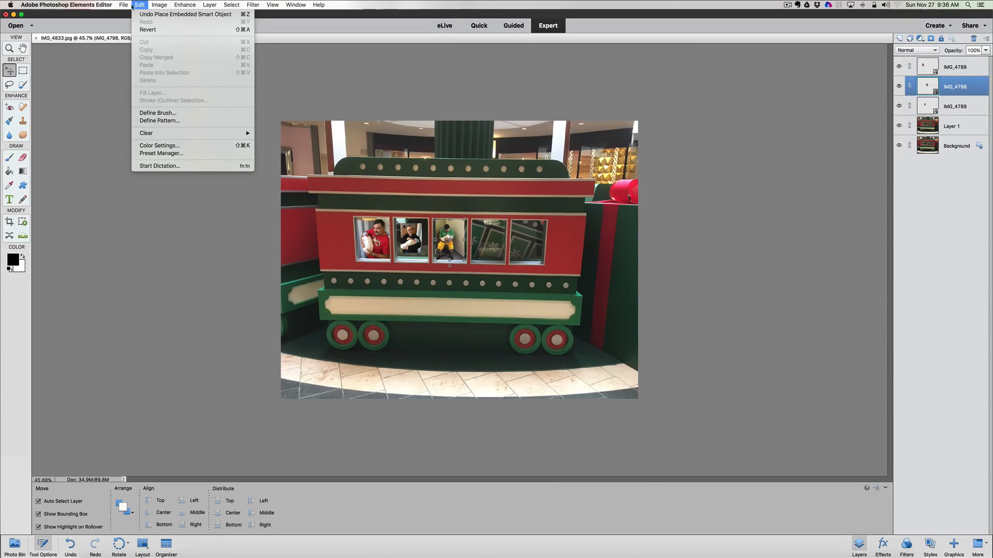
mouse_move(124, 5)
click(134, 113)
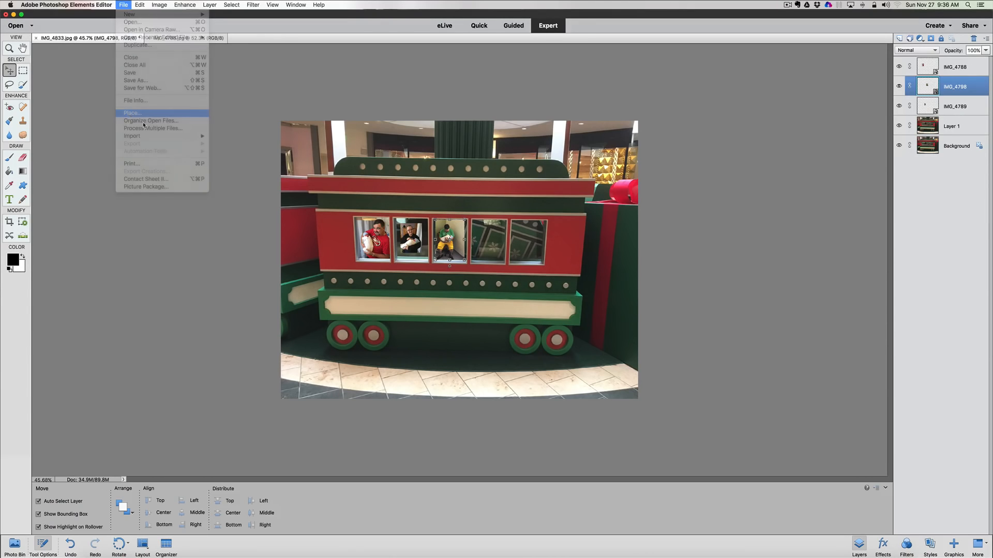
click(439, 146)
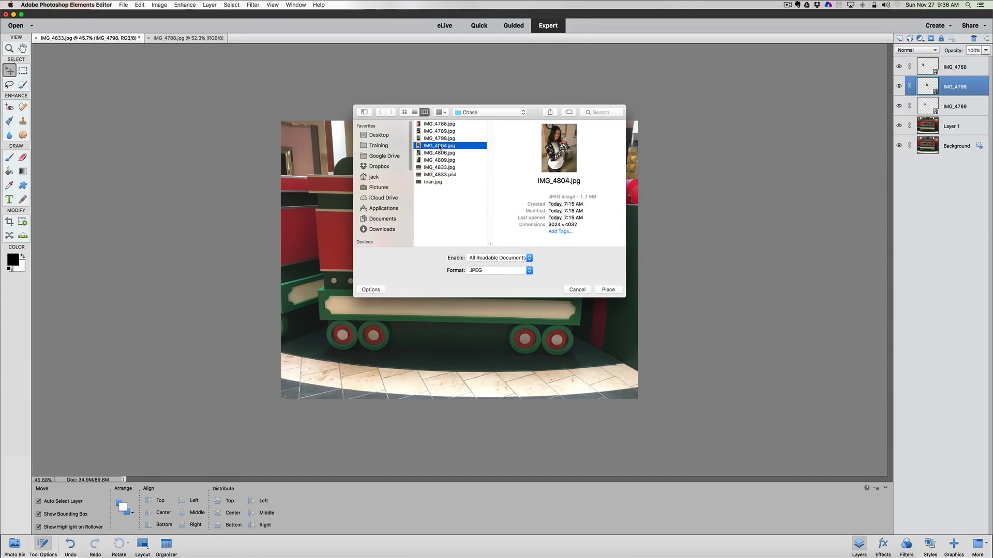
click(607, 290)
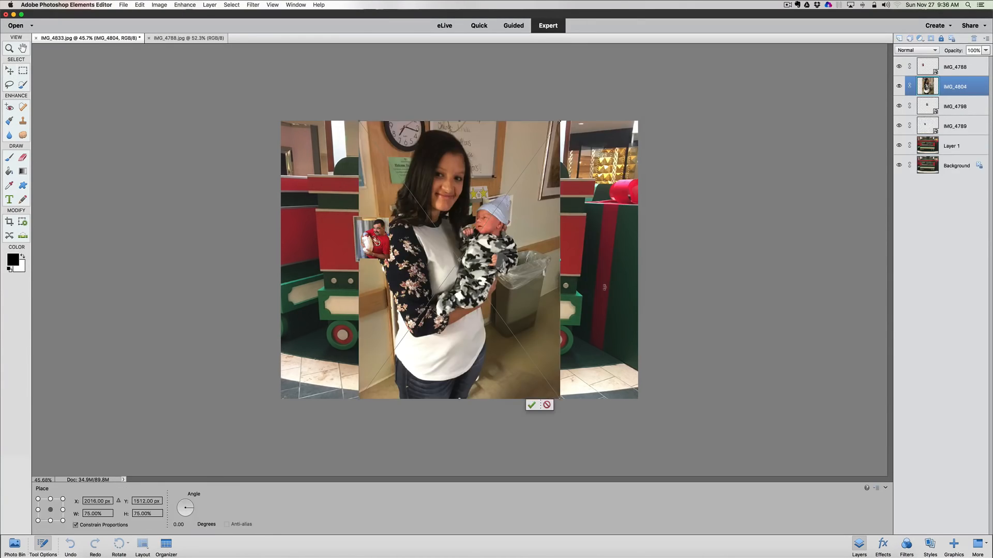
drag(356, 118, 489, 222)
click(473, 266)
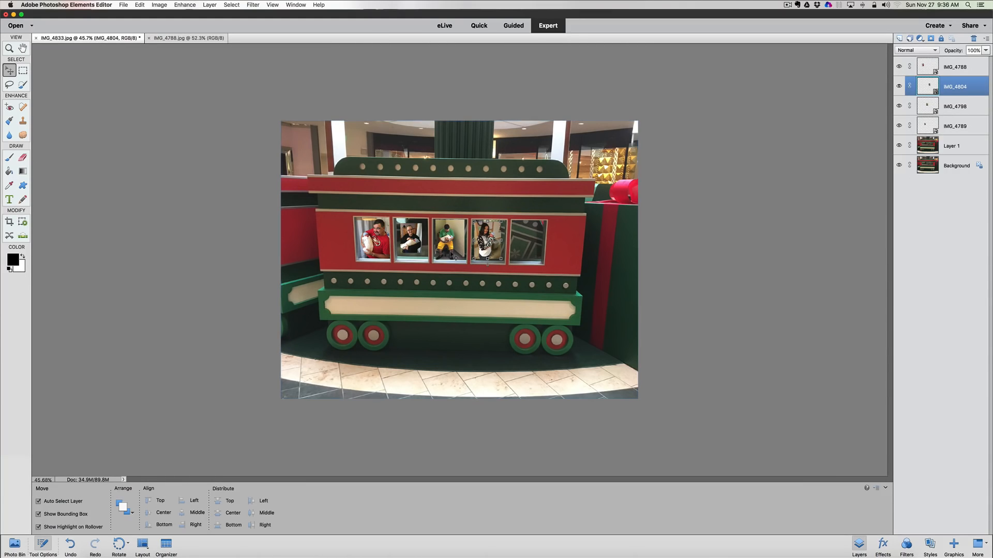
Step: Place IMG_4806.jpg, scale it to 9.98% to fill the fifth window, and commit
click(123, 6)
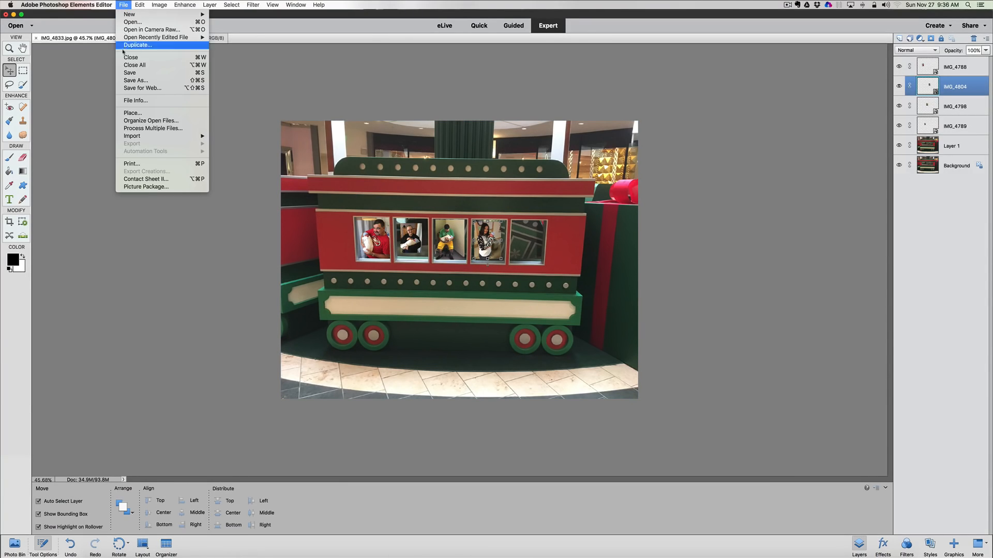
click(132, 113)
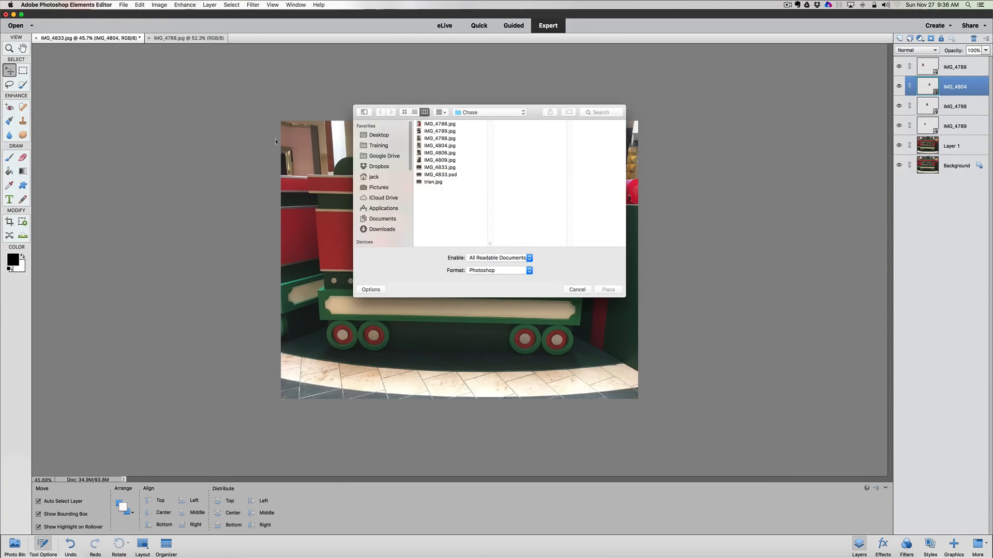
click(434, 154)
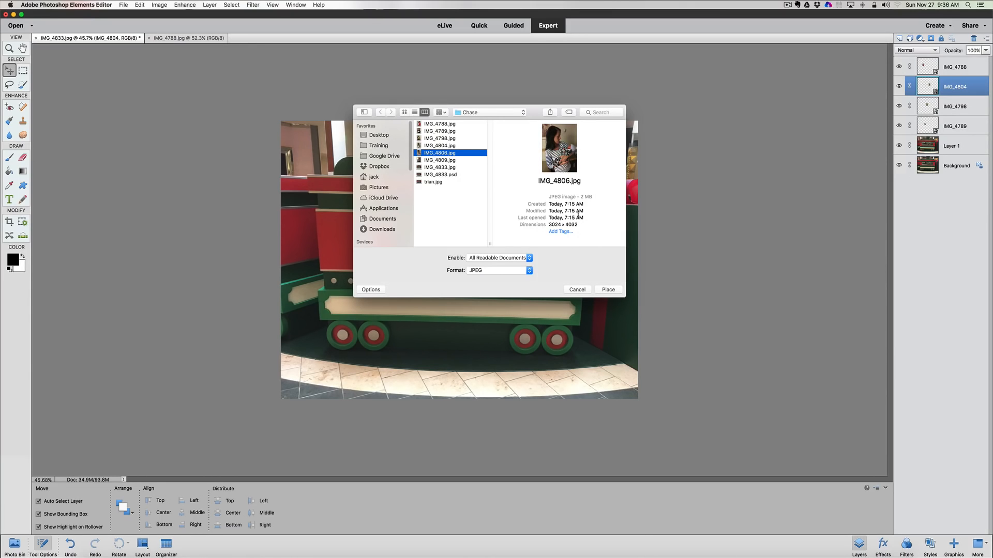
click(608, 289)
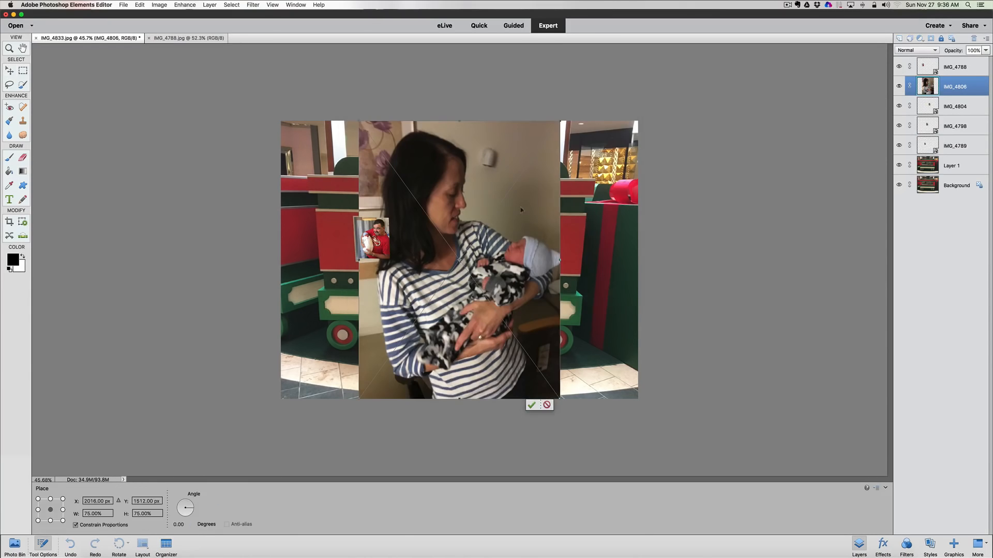
drag(370, 127, 509, 217)
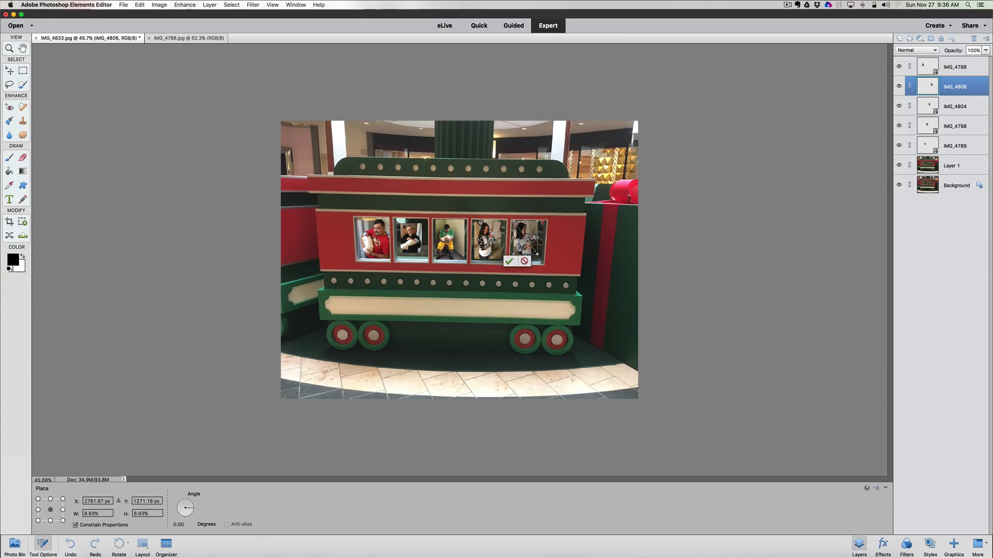
drag(538, 253, 543, 261)
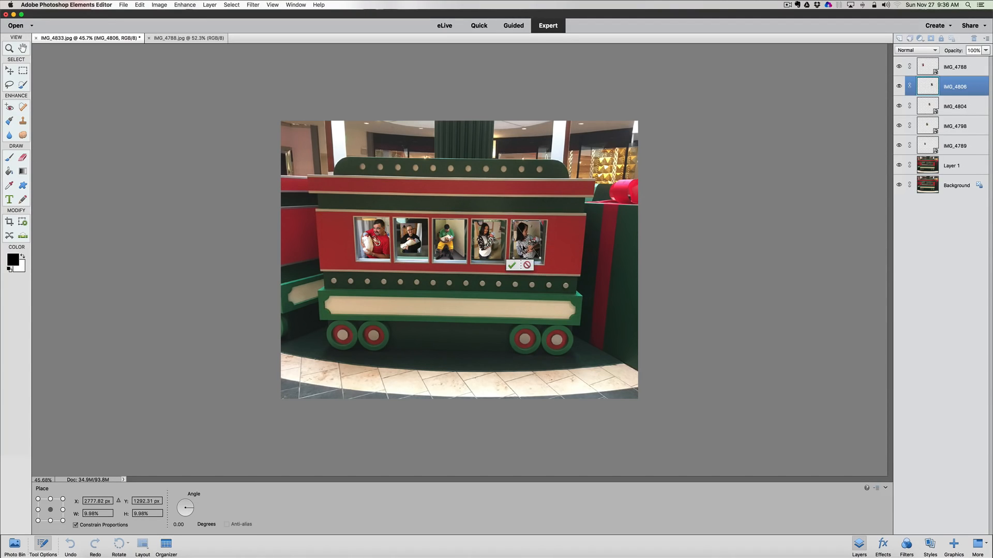
key(Return)
click(559, 254)
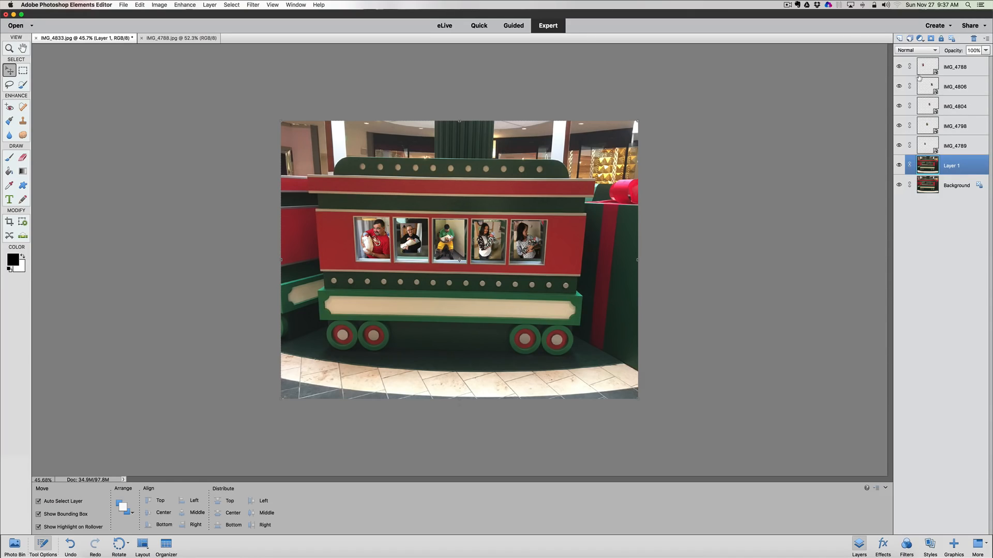
Step: Rename the IMG_4788 layer in the first window after the person it shows
click(928, 143)
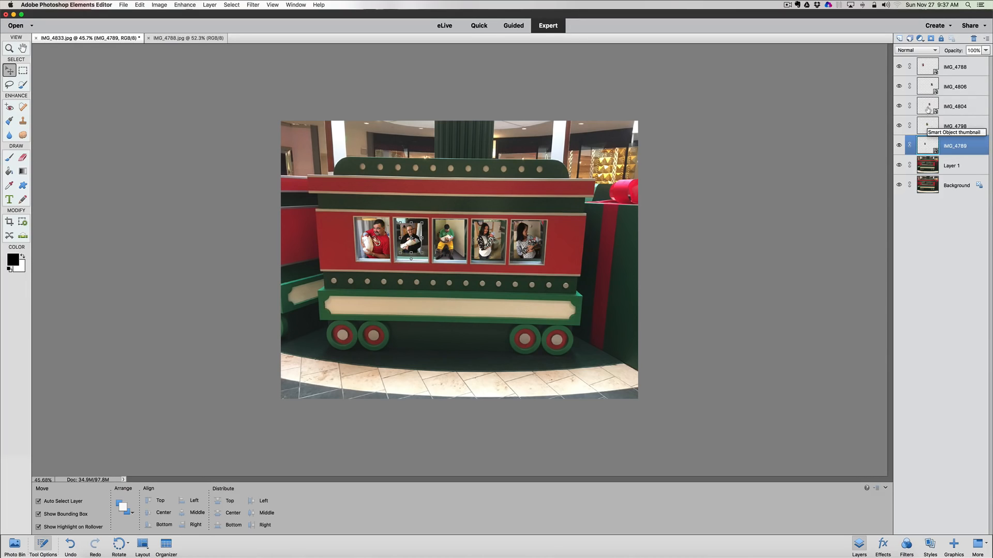
click(925, 122)
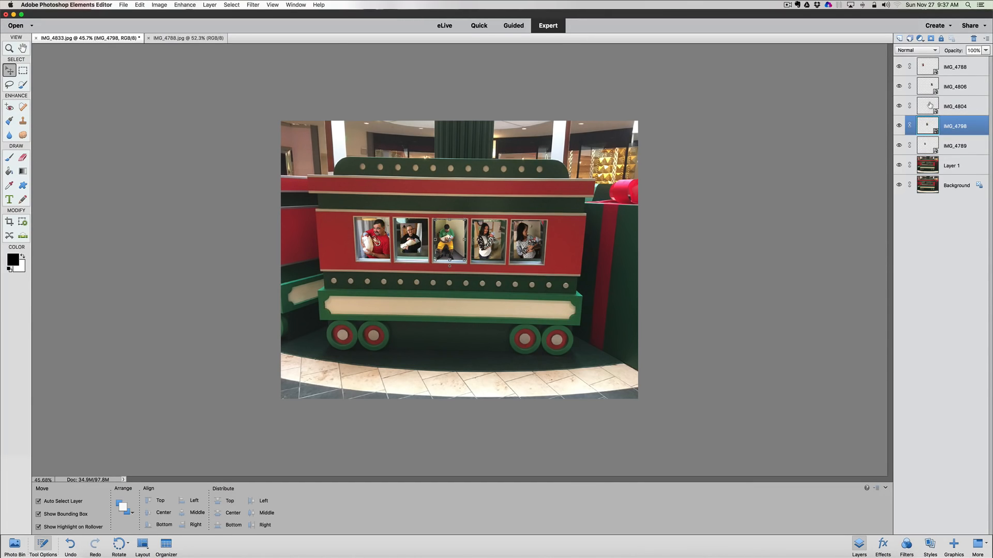
click(929, 106)
click(930, 66)
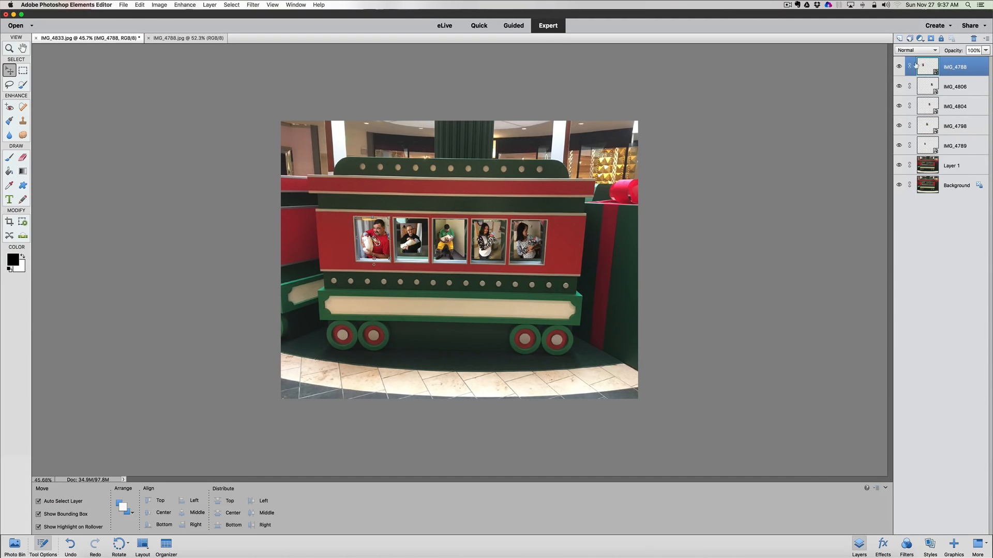
right_click(952, 68)
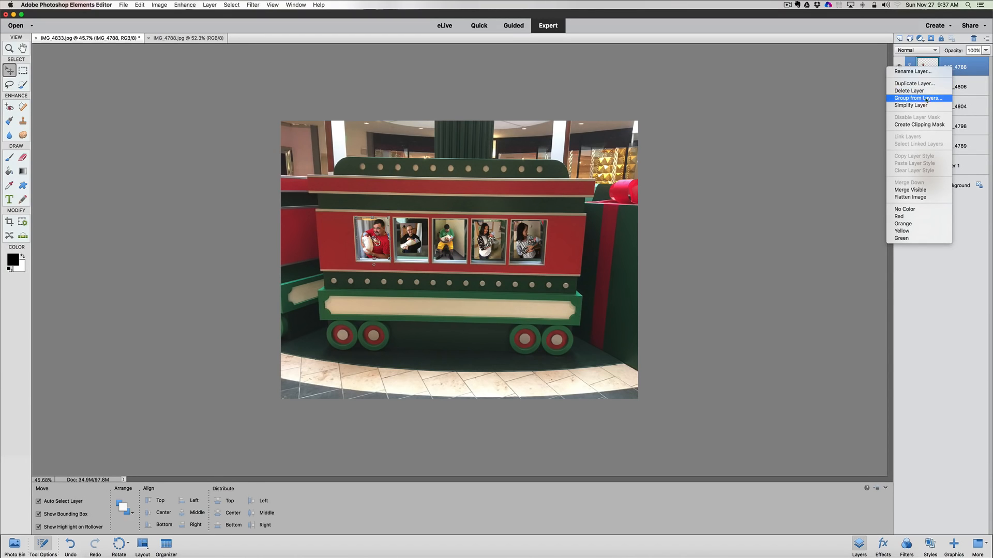
click(911, 72)
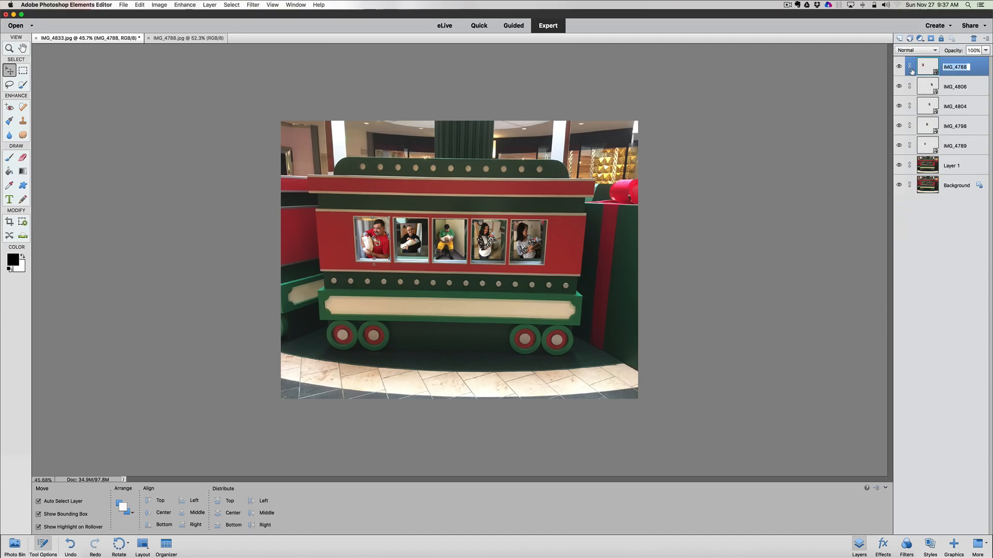
text(Pap)
key(Return)
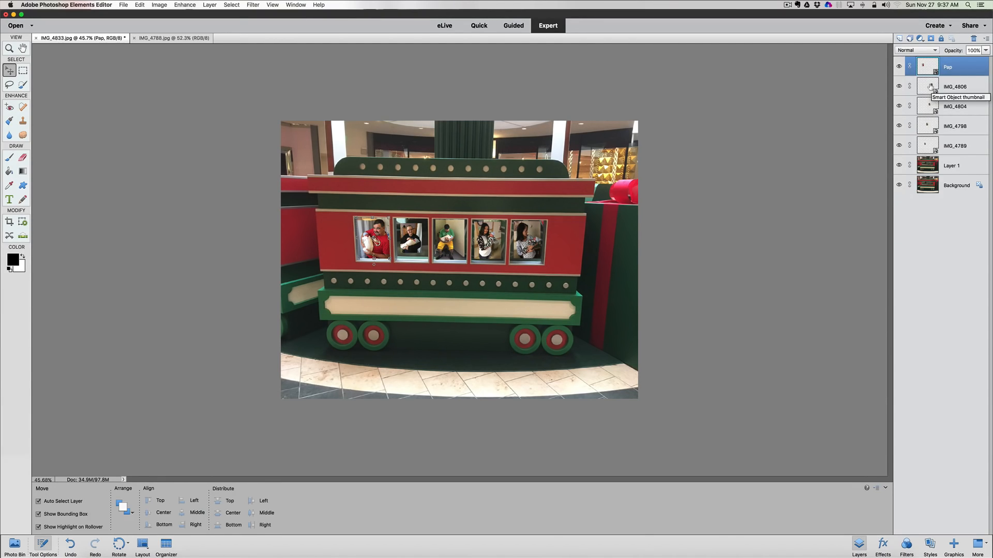
Step: Rename the IMG_4806 and IMG_4804 layers after the people they show
click(930, 87)
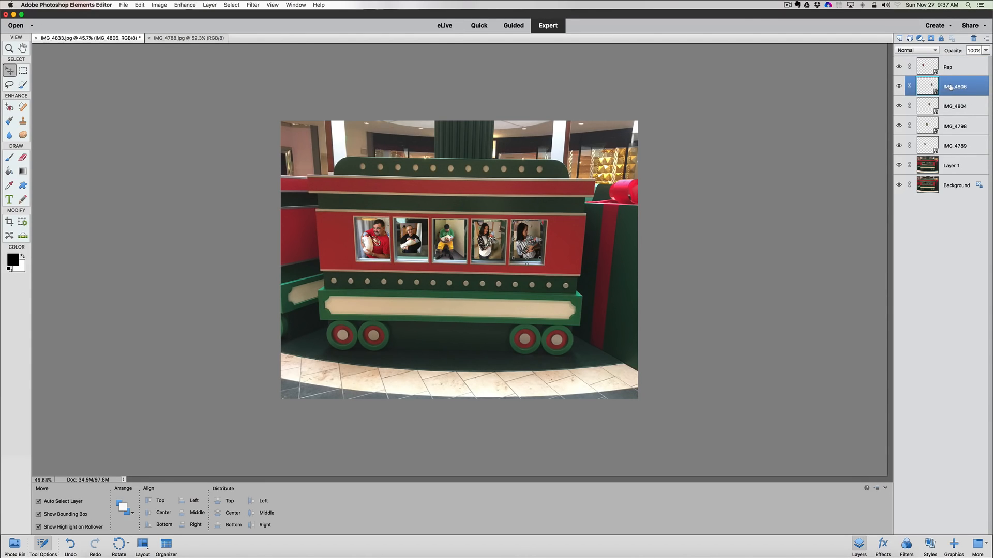
right_click(950, 87)
click(935, 93)
text(Mary)
double_click(955, 106)
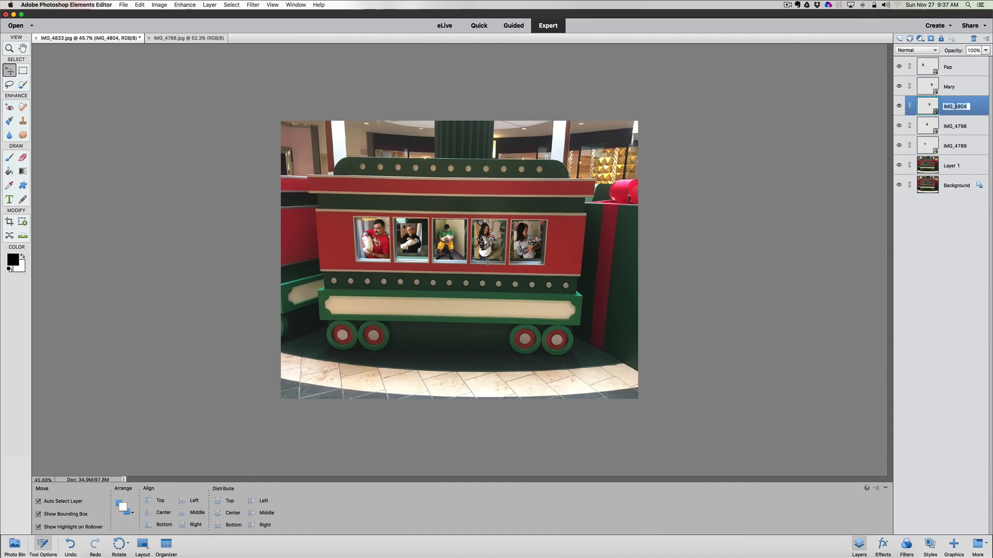
text(Jord)
key(Return)
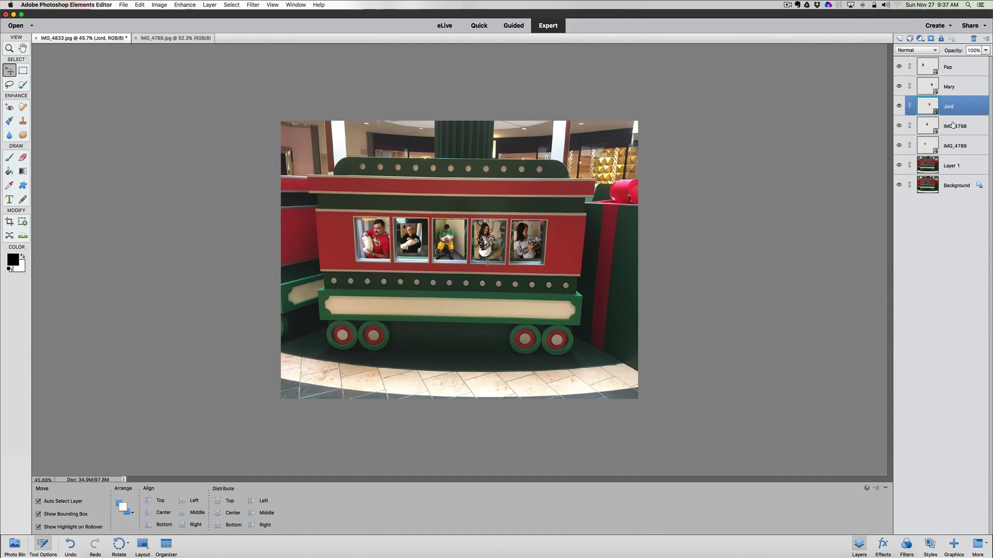
Step: Rename IMG_4798 to 'dad' and rename IMG_4789 after its person
click(952, 125)
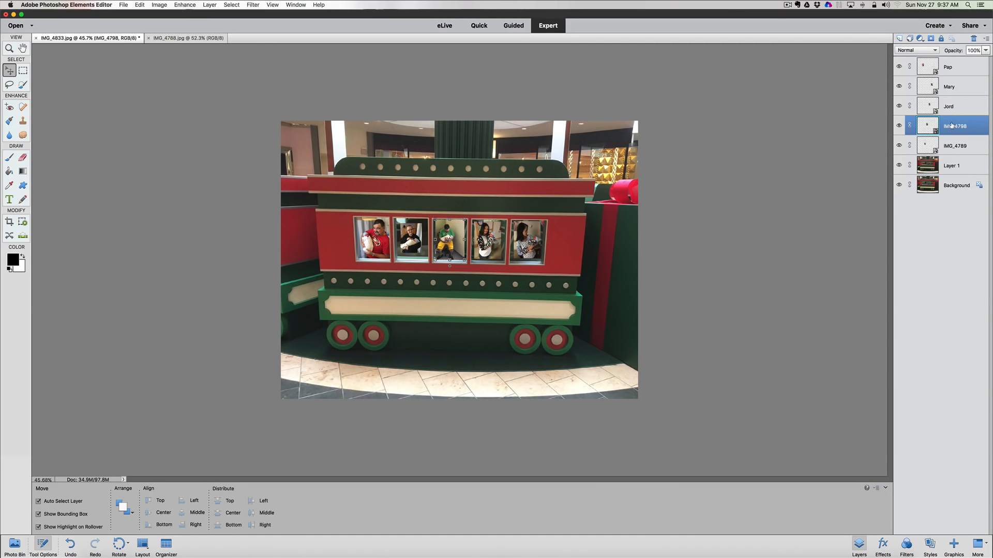
right_click(949, 127)
click(940, 129)
text(dad)
key(Return)
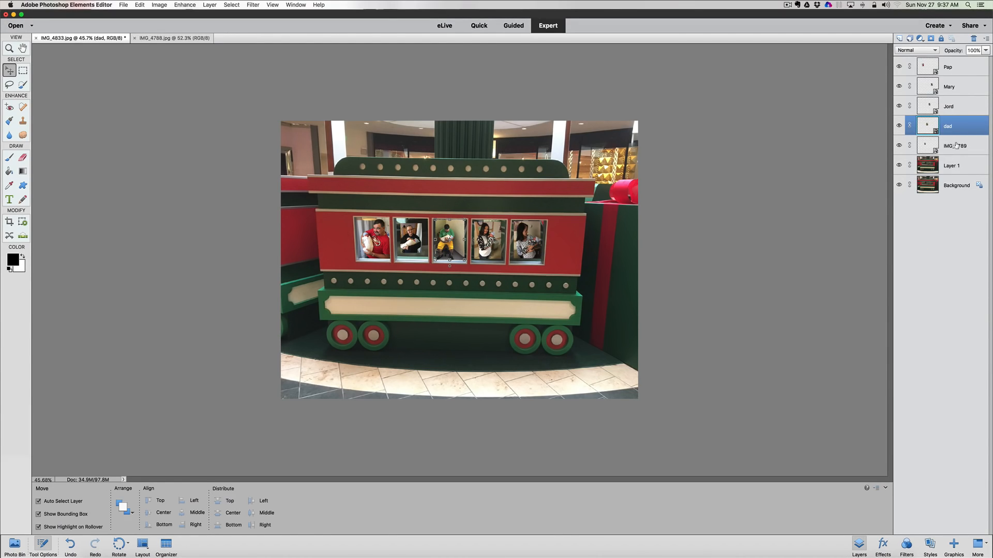
click(956, 145)
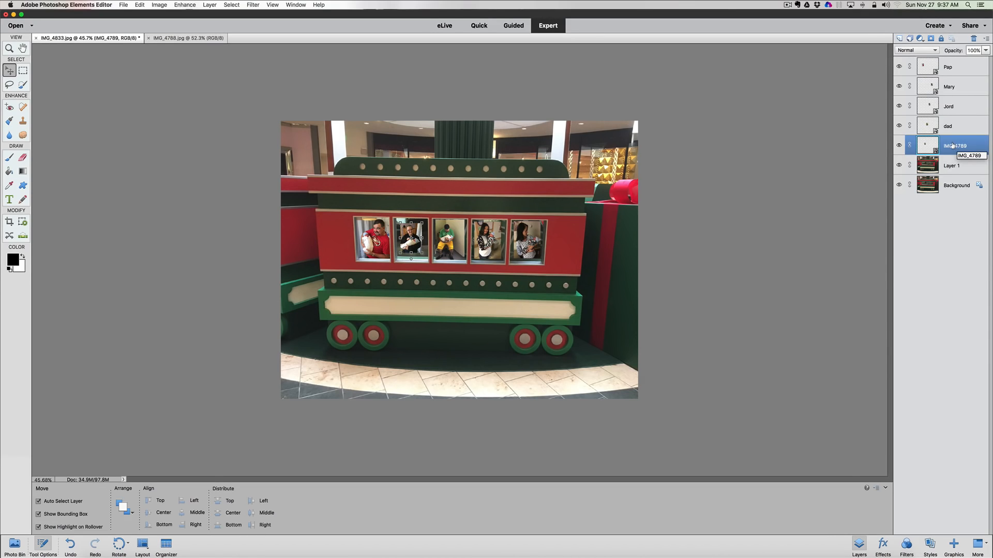
right_click(954, 147)
click(915, 149)
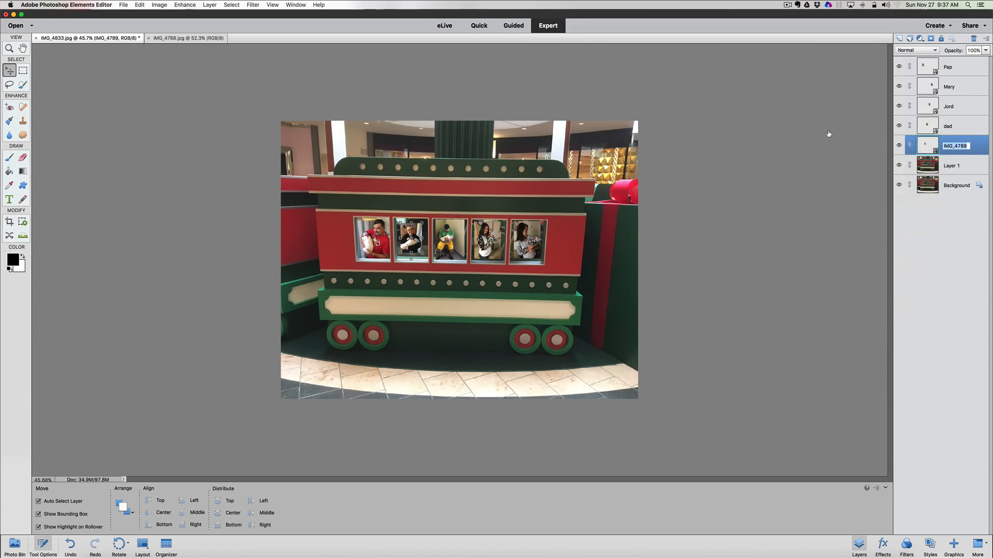
text(Dej)
key(Return)
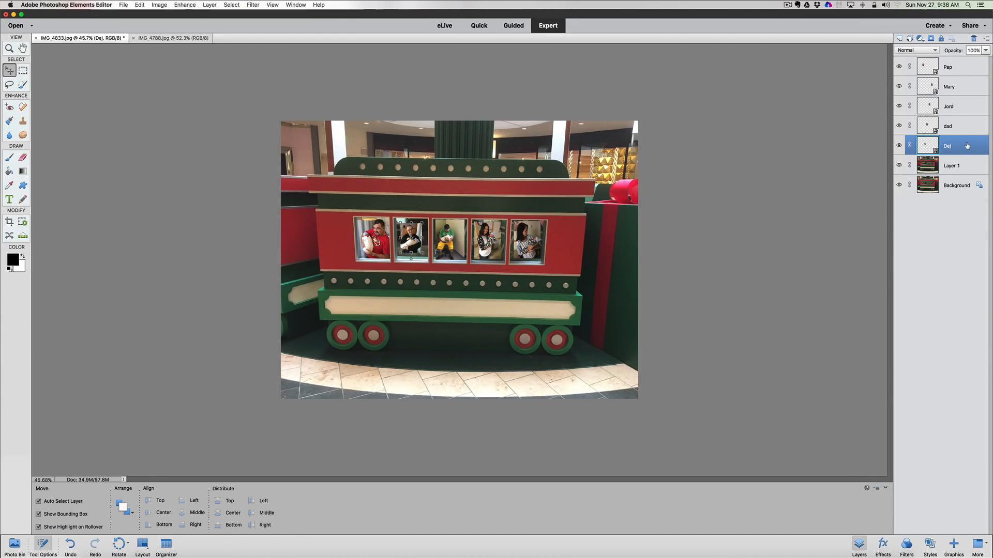
click(956, 68)
click(957, 83)
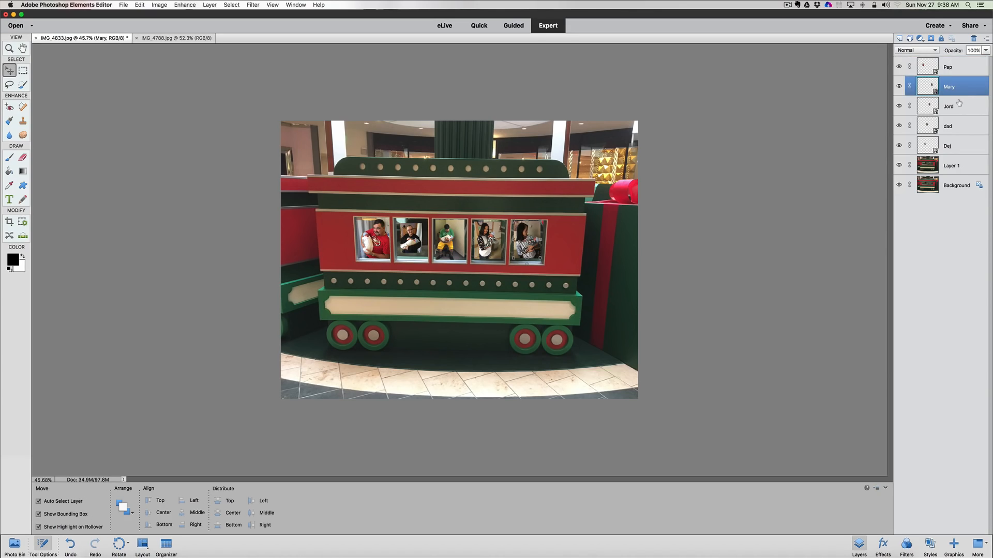
click(959, 103)
click(960, 125)
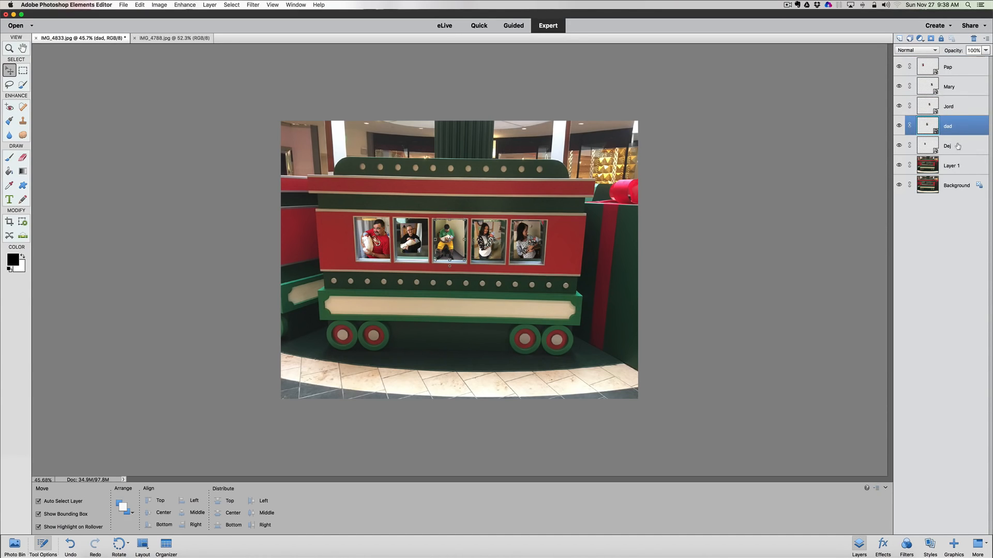
click(957, 146)
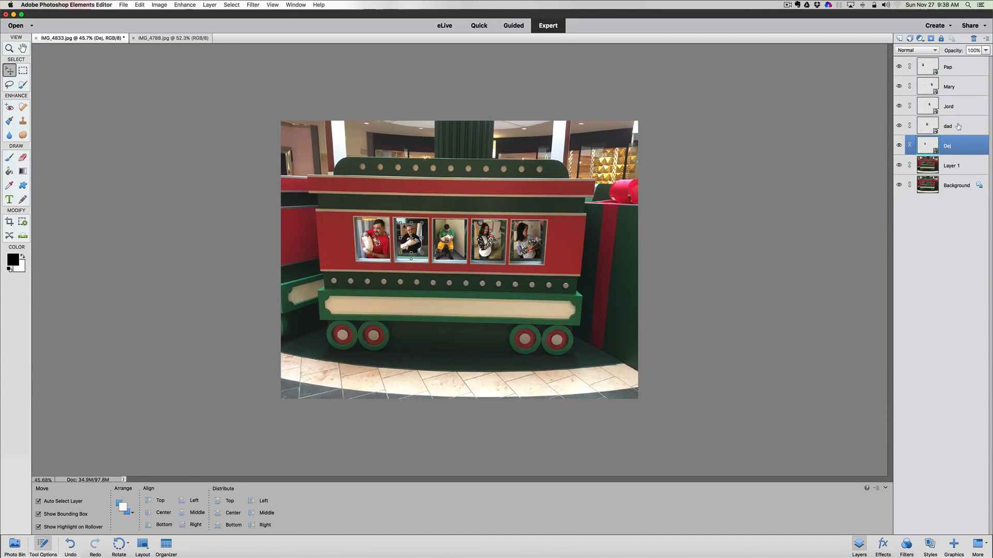
click(958, 127)
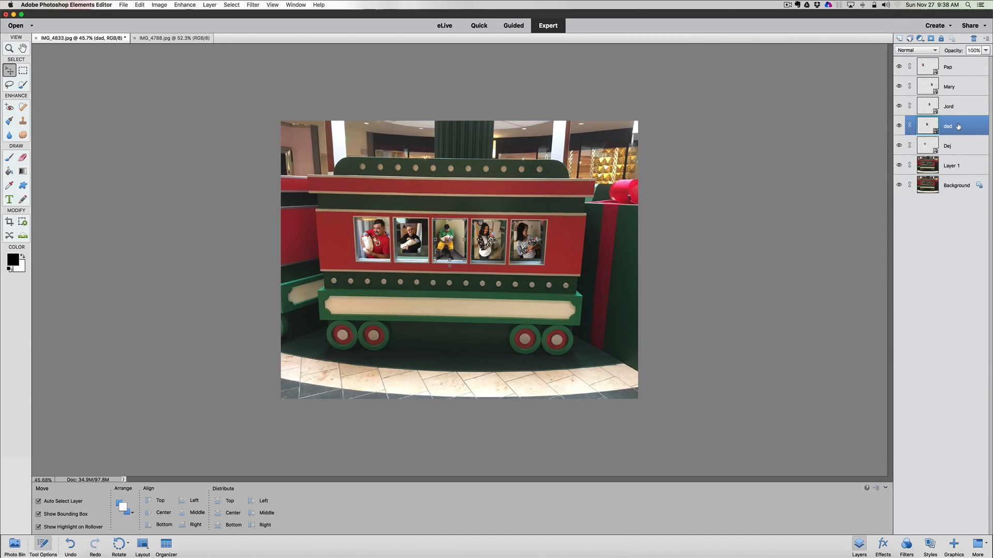
click(952, 144)
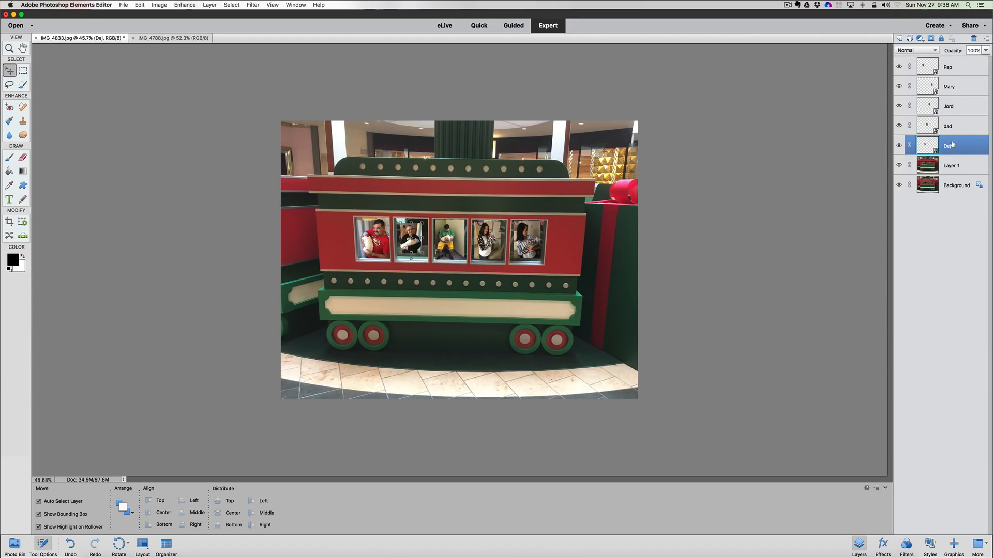
click(958, 101)
click(956, 122)
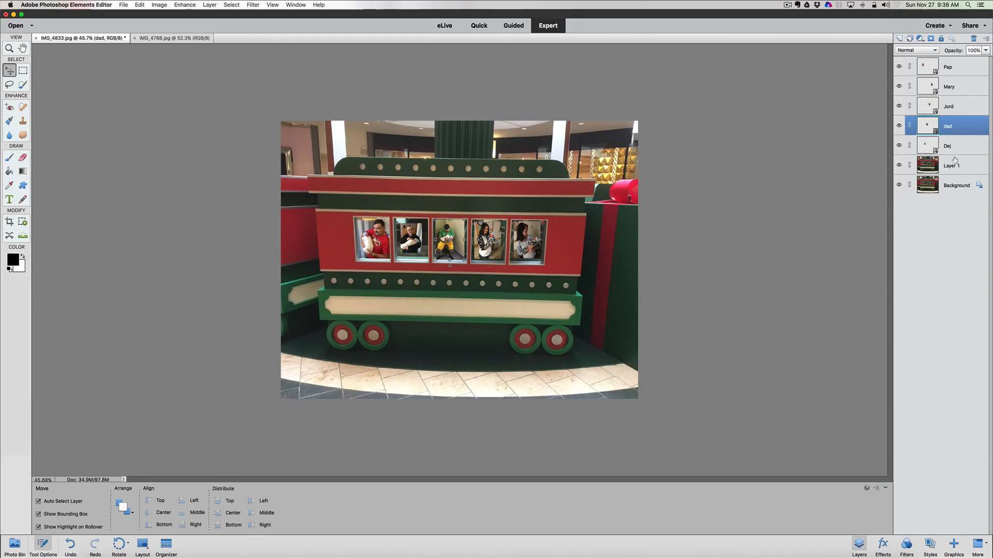
click(955, 160)
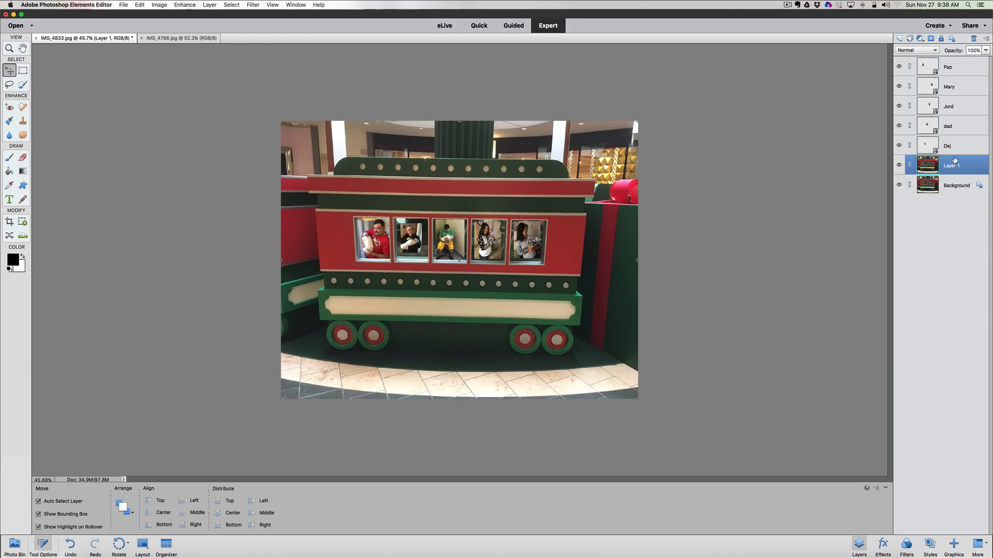
click(956, 144)
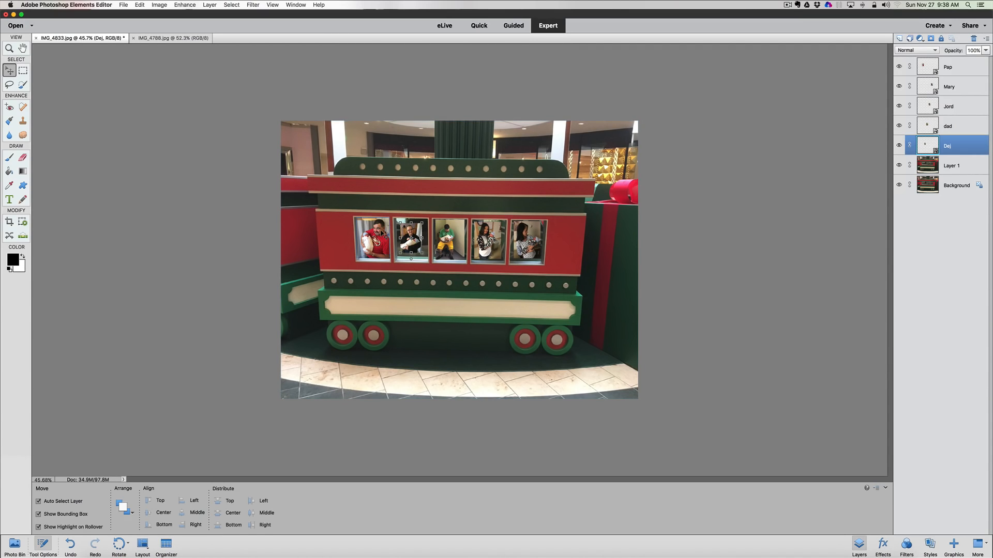
key(super+0)
Step: Scale the second photo by its corners to about 137% and commit
scroll(381, 233, up, 5)
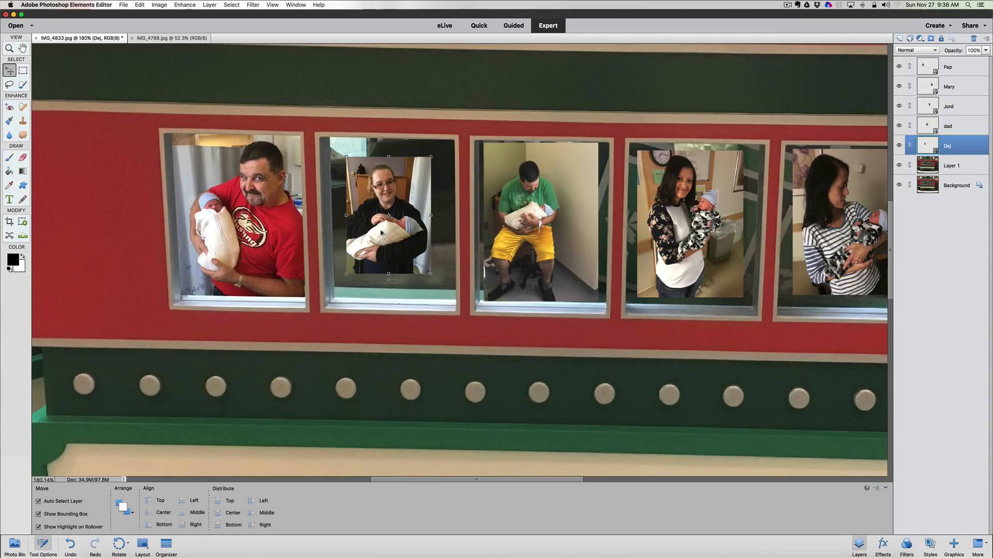
scroll(381, 233, down, 6)
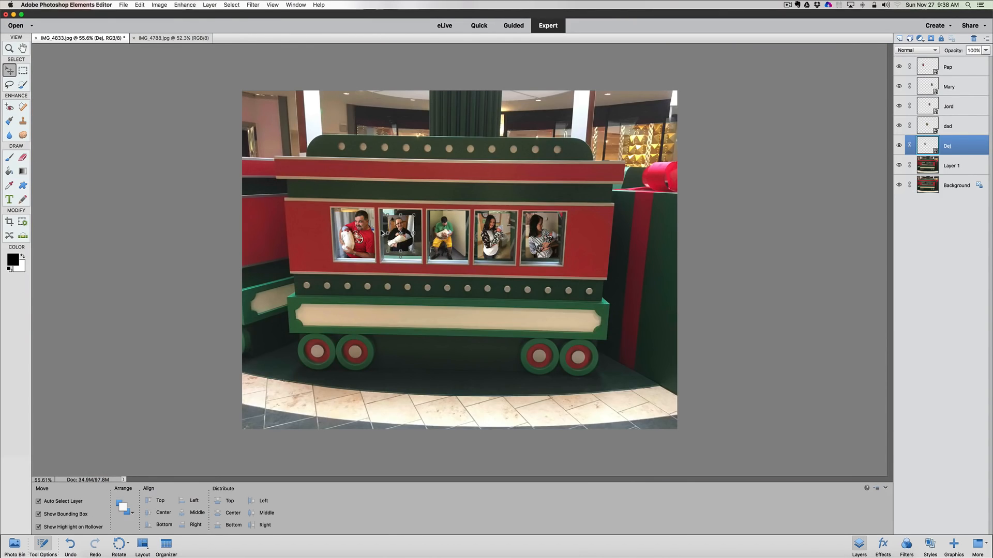
scroll(381, 233, up, 2)
scroll(381, 234, up, 3)
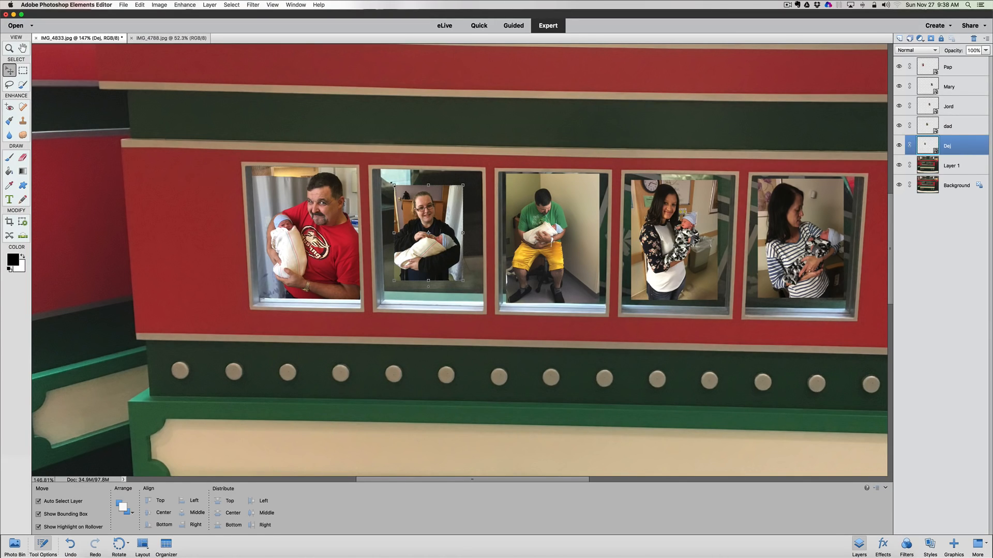
drag(394, 185, 383, 172)
drag(461, 280, 479, 294)
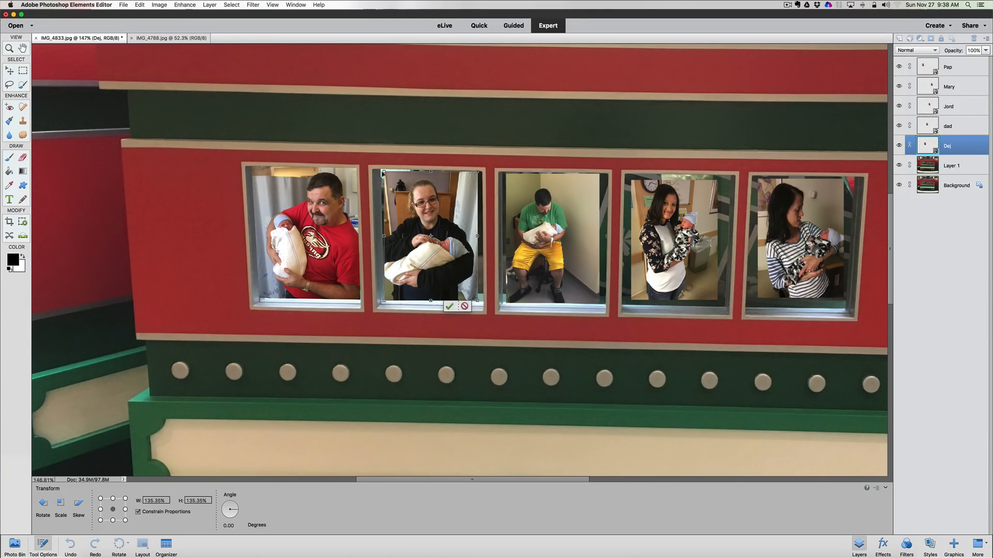
drag(383, 170, 382, 168)
scroll(382, 168, up, 1)
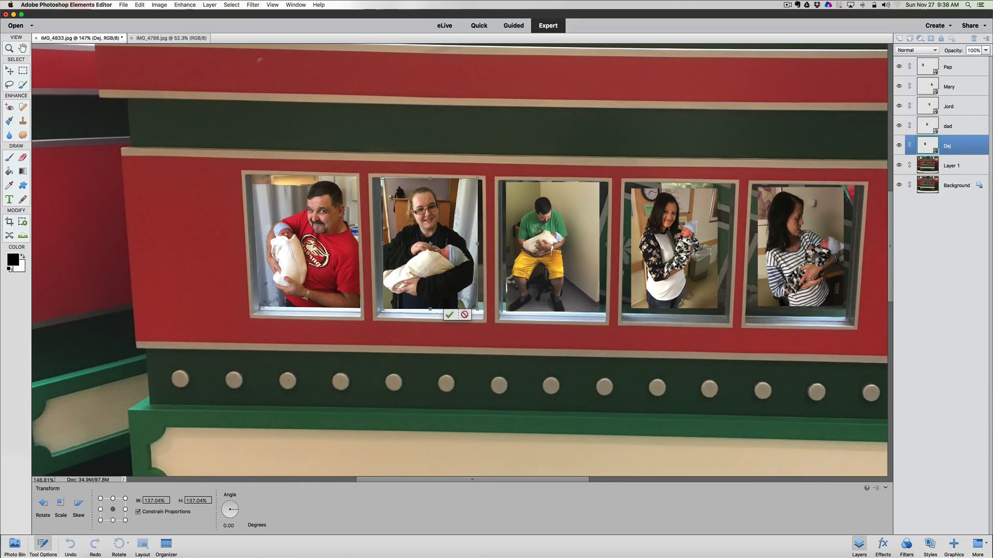
click(449, 315)
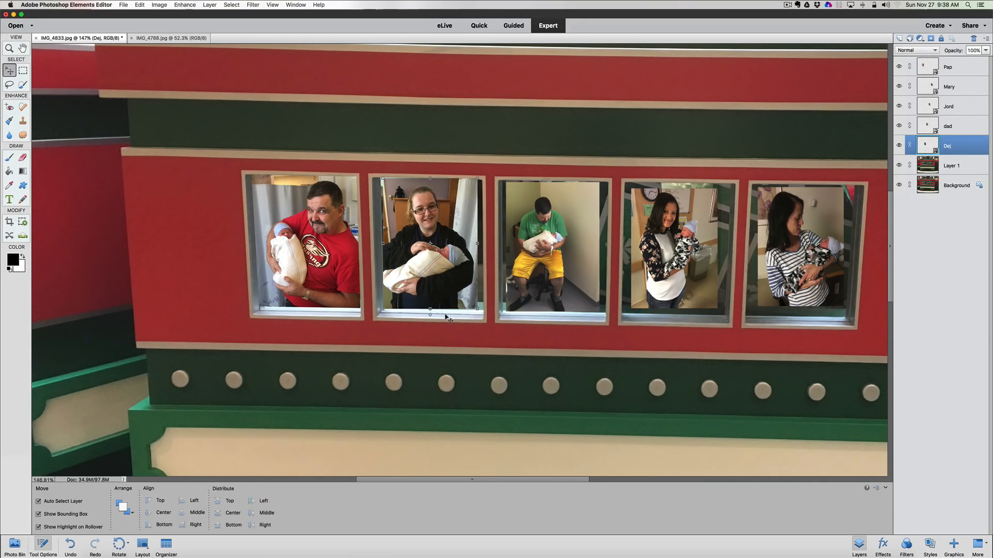
Step: Distort the second photo's four corners onto the window frame and apply
click(158, 4)
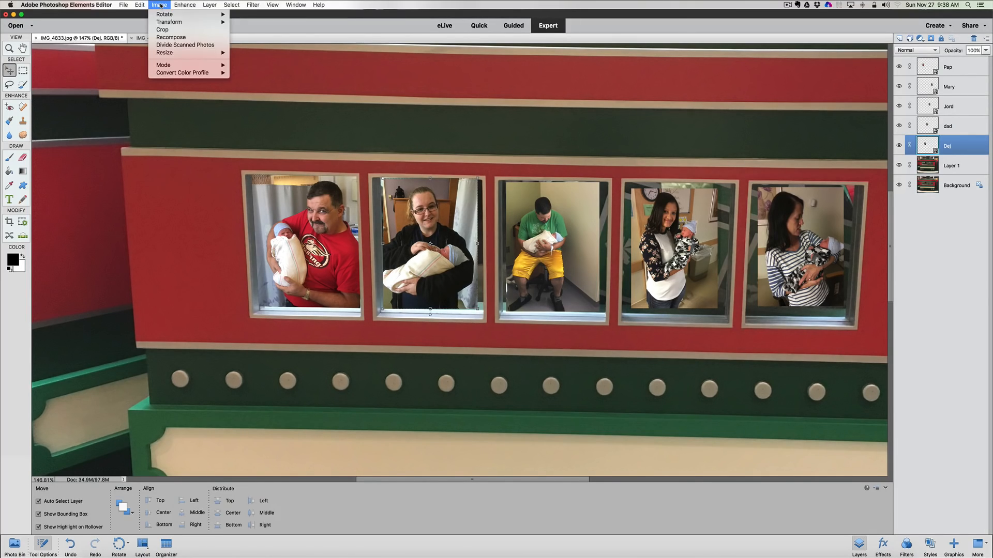
mouse_move(170, 22)
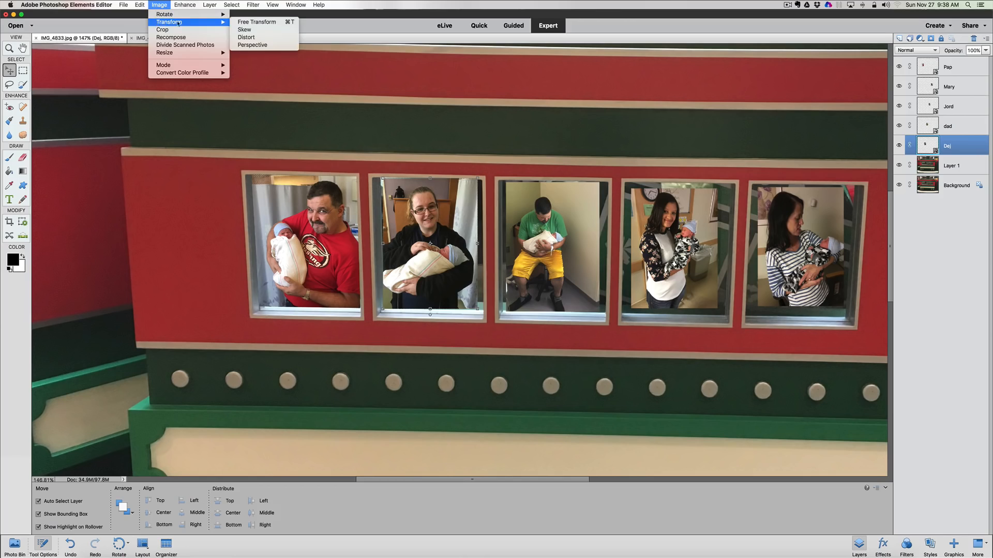
click(246, 37)
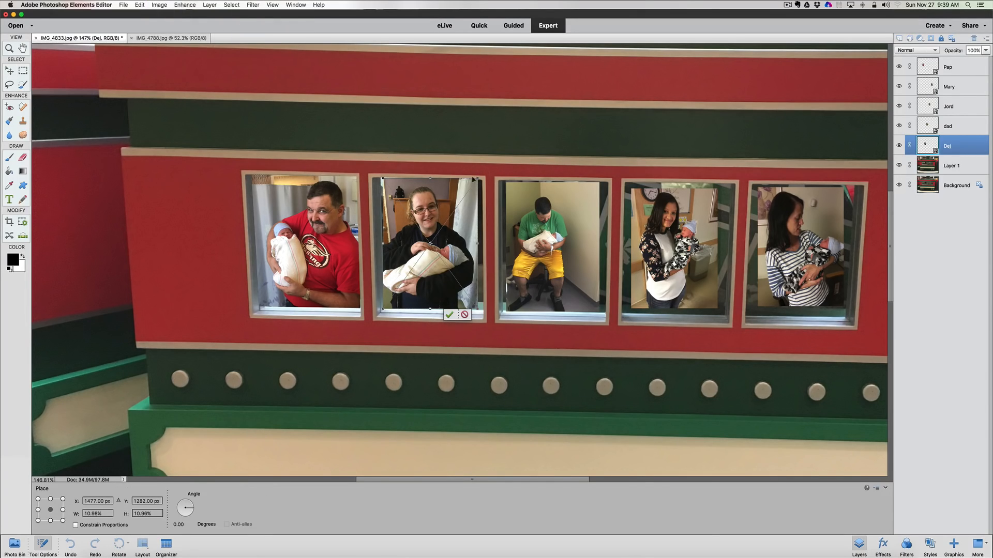
drag(476, 177, 479, 178)
drag(380, 178, 375, 176)
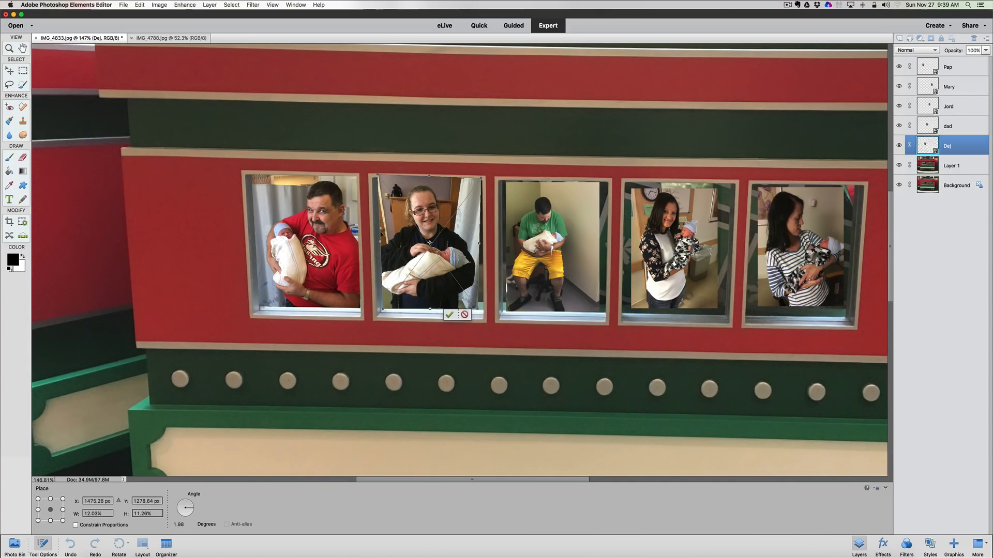
drag(475, 309, 482, 309)
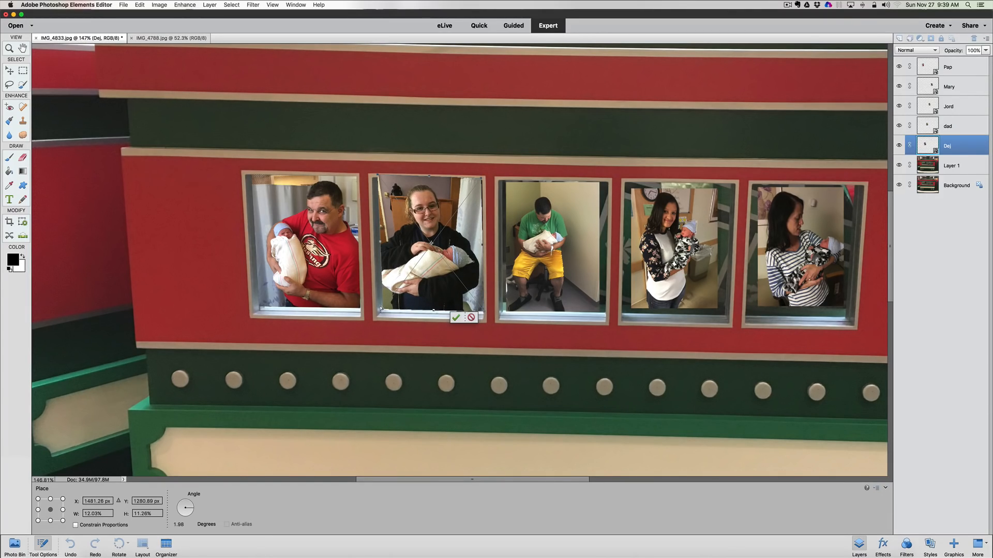
drag(381, 309, 378, 308)
scroll(455, 324, up, 1)
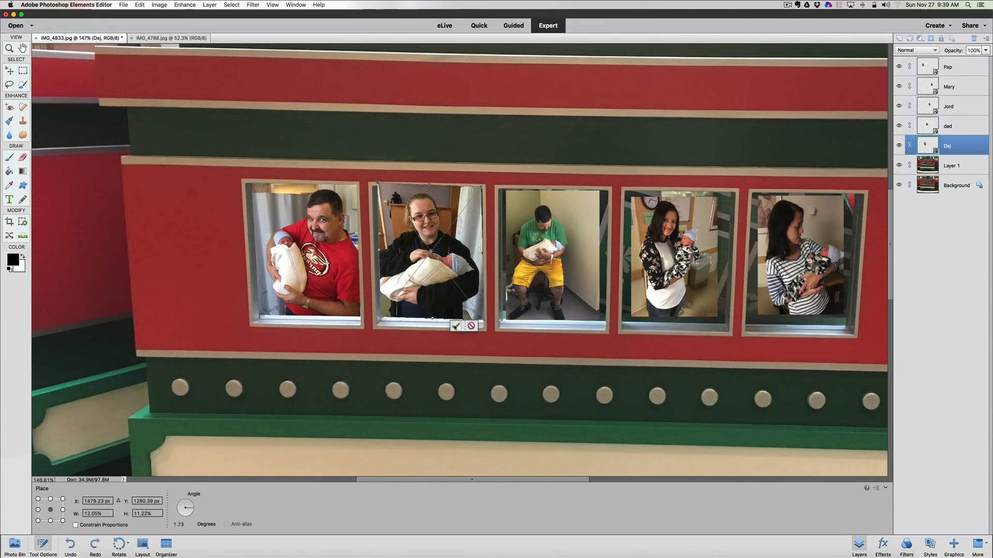
click(455, 326)
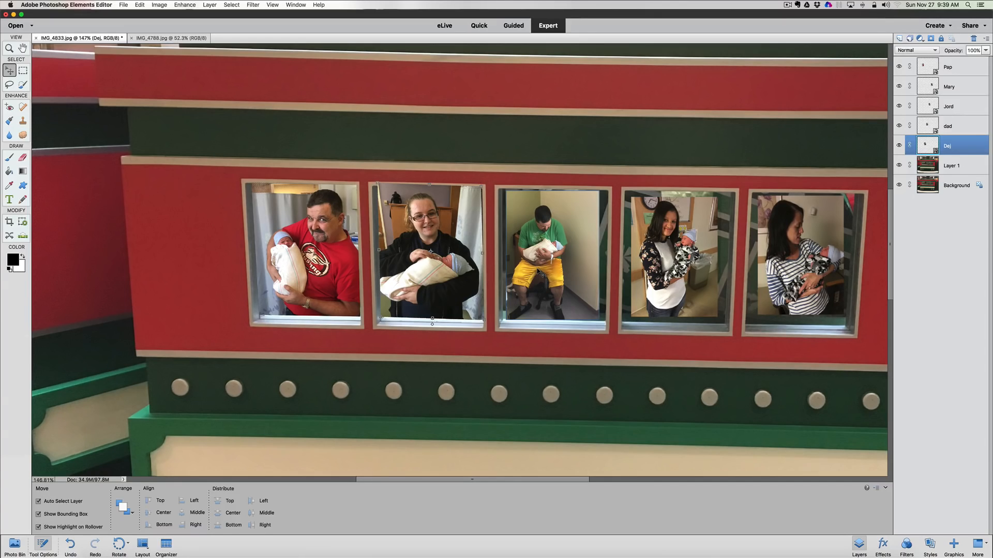
Step: Select the dad layer, stretch the photo slightly taller, and commit
click(925, 125)
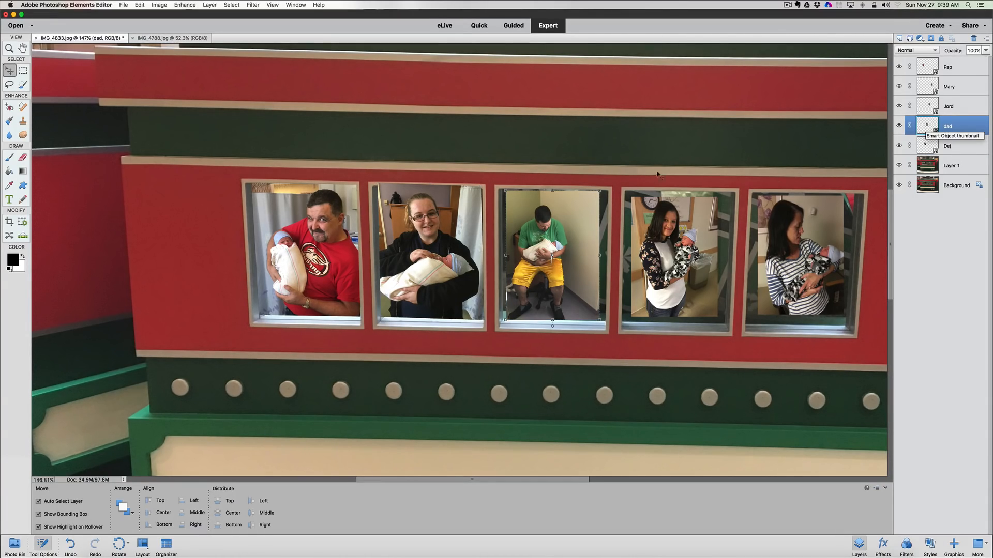
drag(599, 190, 604, 192)
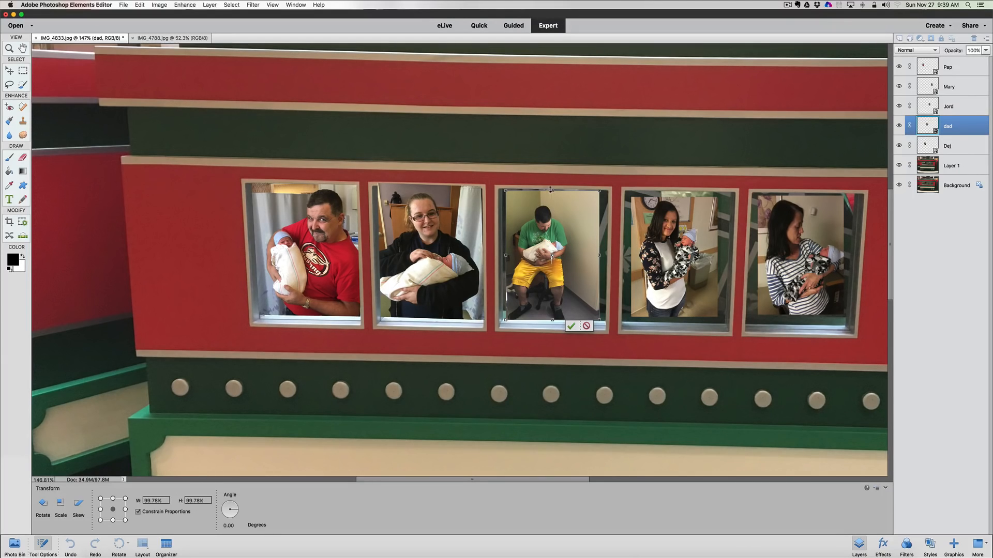
drag(551, 188, 552, 187)
scroll(550, 240, up, 5)
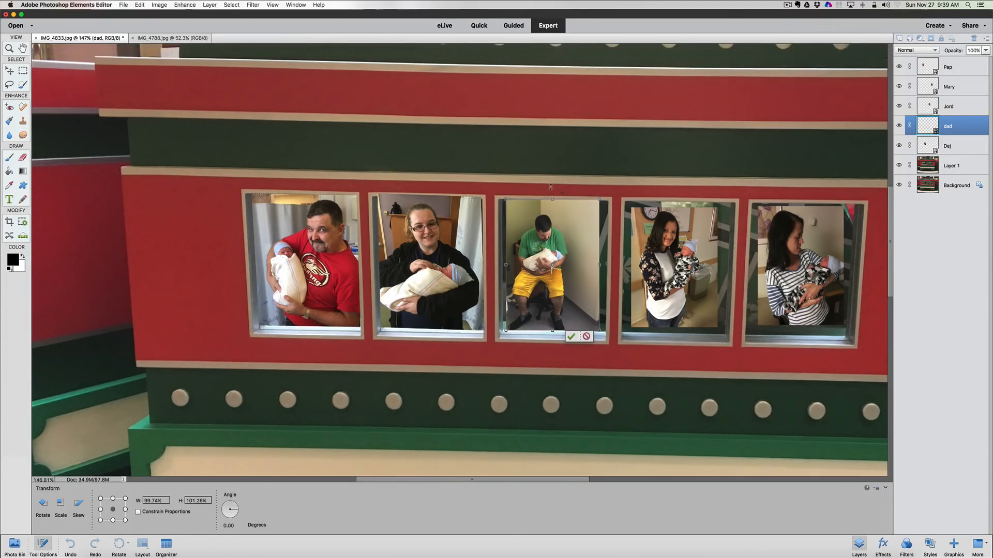
scroll(551, 239, up, 2)
scroll(549, 297, down, 3)
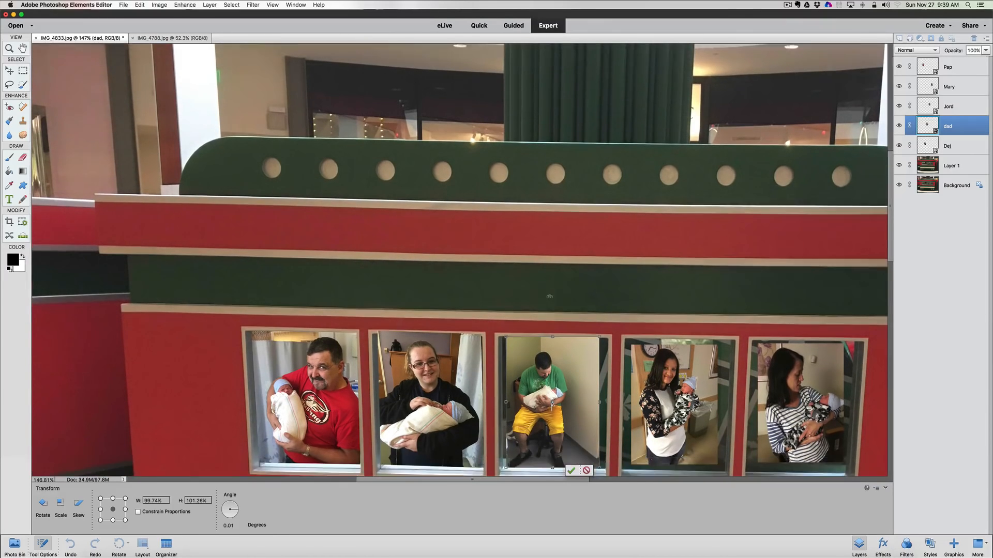
scroll(549, 296, down, 3)
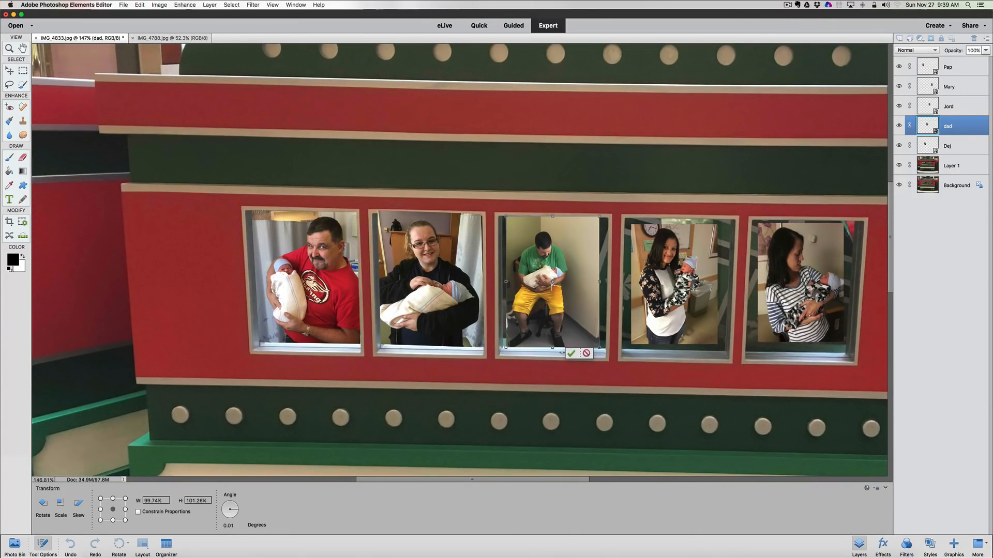
click(571, 353)
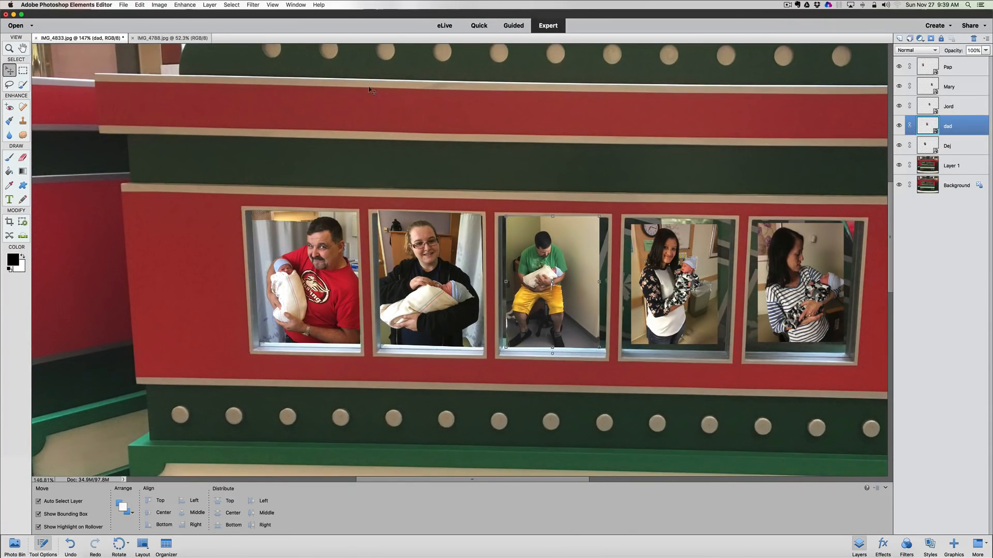
Step: Distort the dad photo's corners outward to the window edges and apply
click(159, 5)
mouse_move(176, 21)
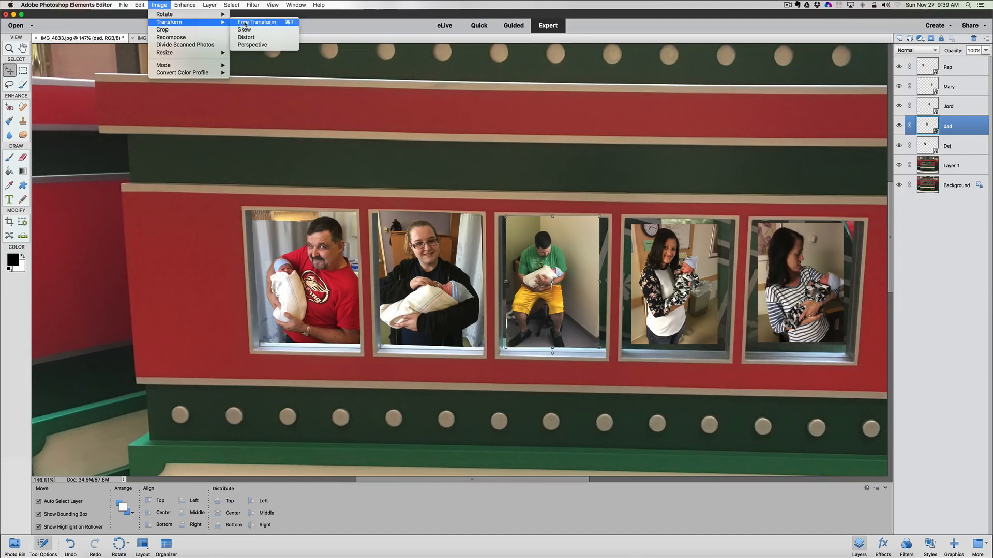
click(244, 38)
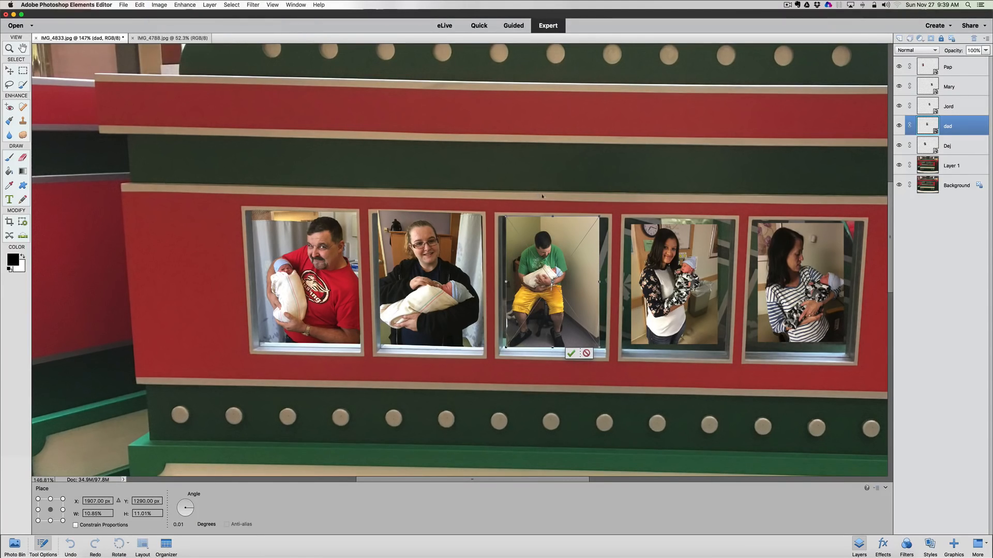
drag(598, 216, 608, 218)
drag(503, 216, 498, 214)
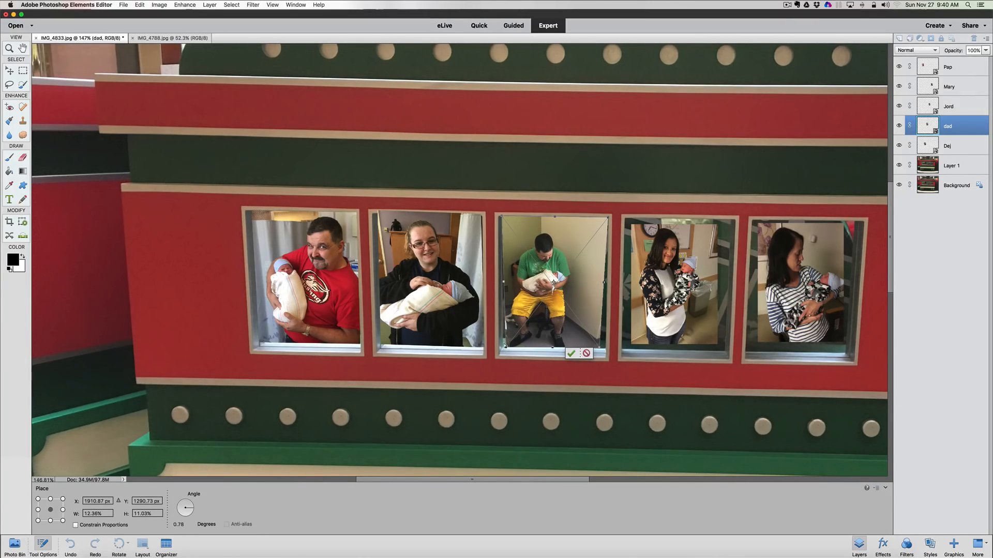
drag(505, 347, 501, 346)
drag(598, 346, 603, 348)
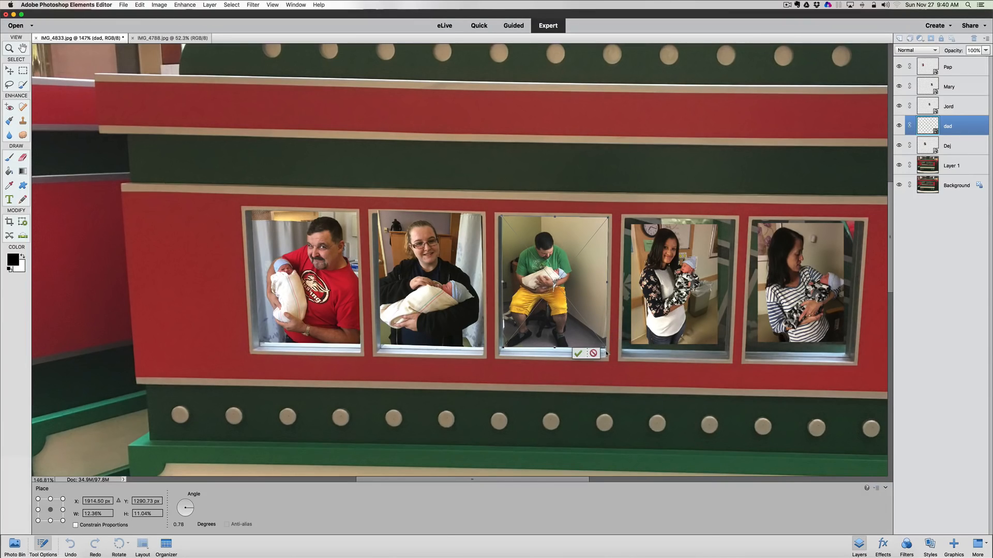
click(578, 354)
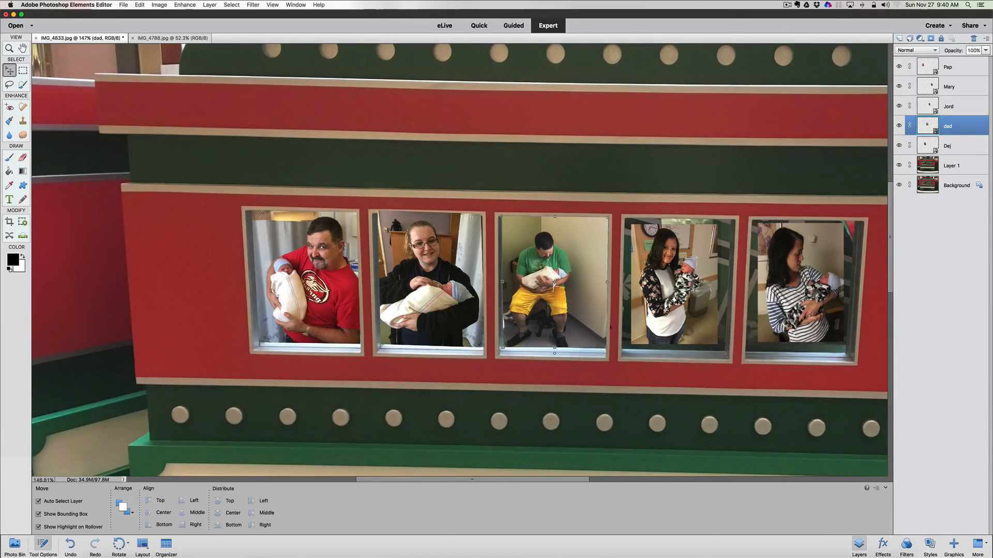
Step: Select the fourth photo's layer, enlarge and widen it to fill the window, and commit
click(923, 106)
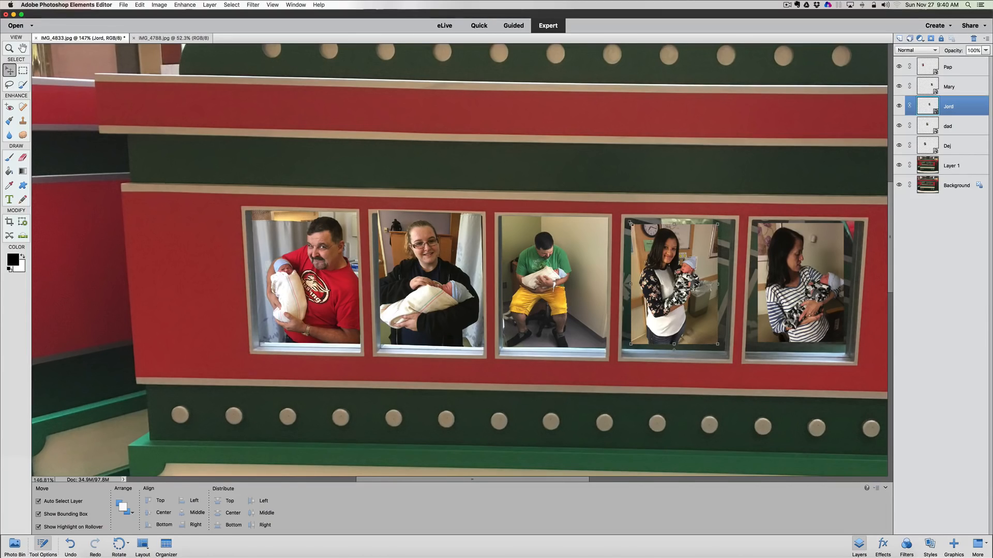
click(629, 222)
drag(629, 221, 628, 220)
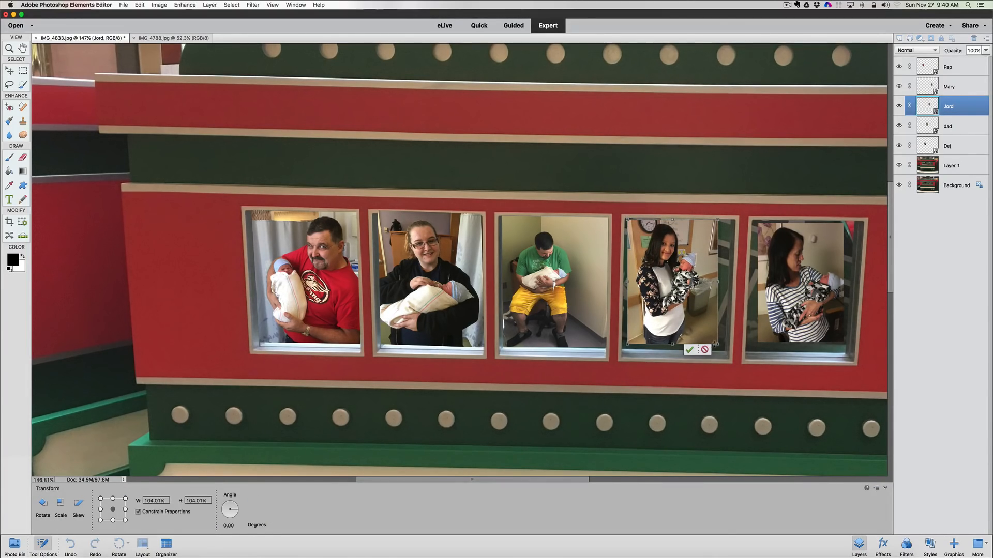
drag(716, 345, 727, 351)
drag(721, 285, 728, 287)
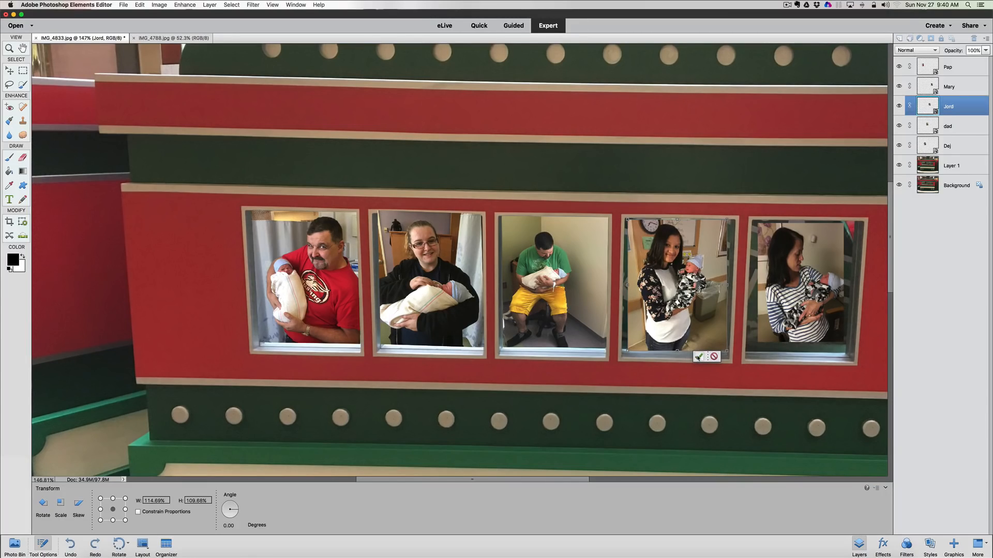
click(698, 357)
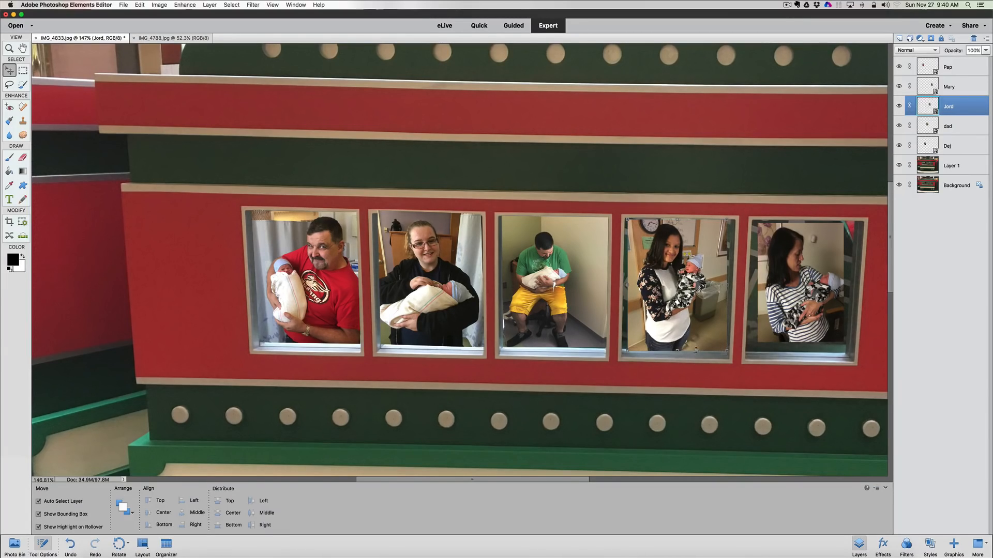
Step: Distort the fourth photo's corners to the frame, tilting it about 1.89°, and apply
click(161, 5)
mouse_move(173, 22)
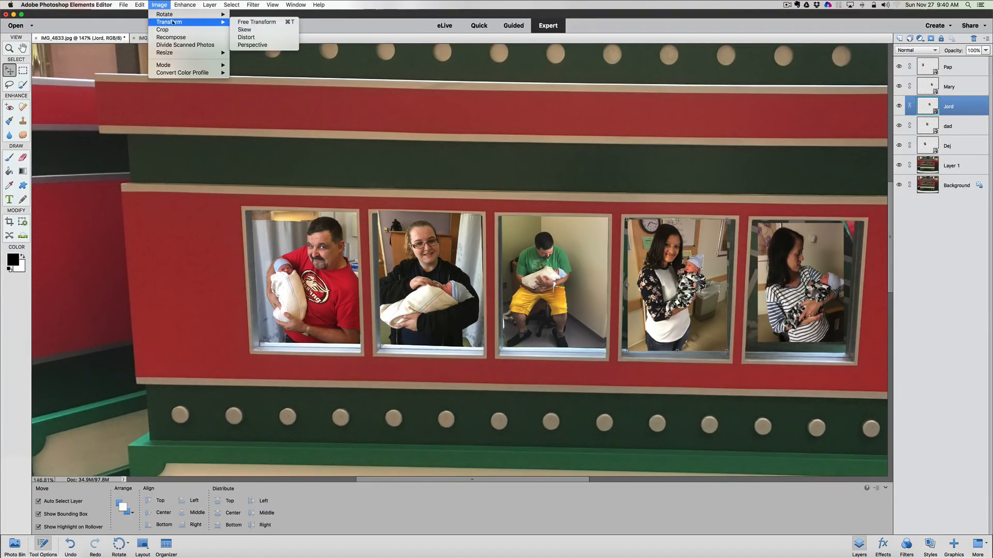
click(253, 37)
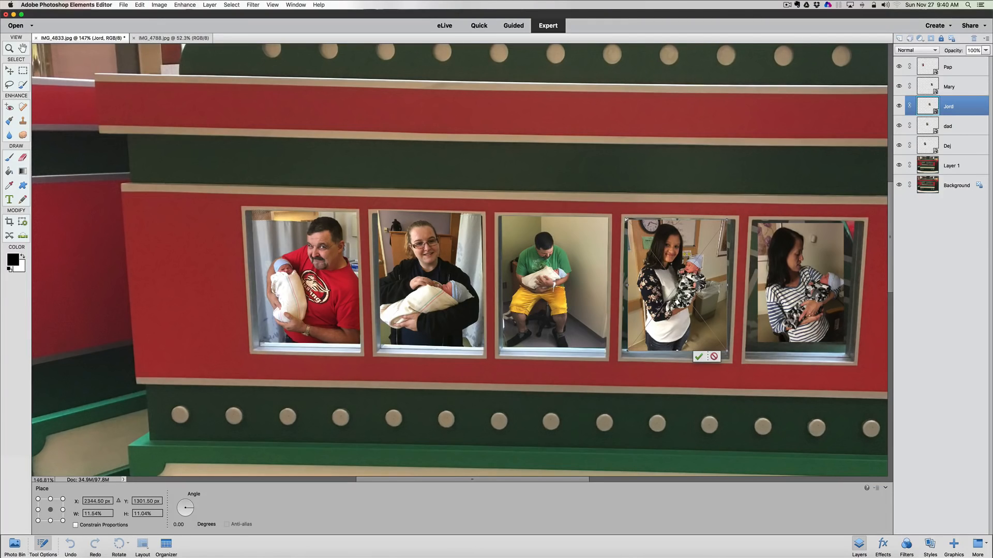
drag(628, 219, 624, 217)
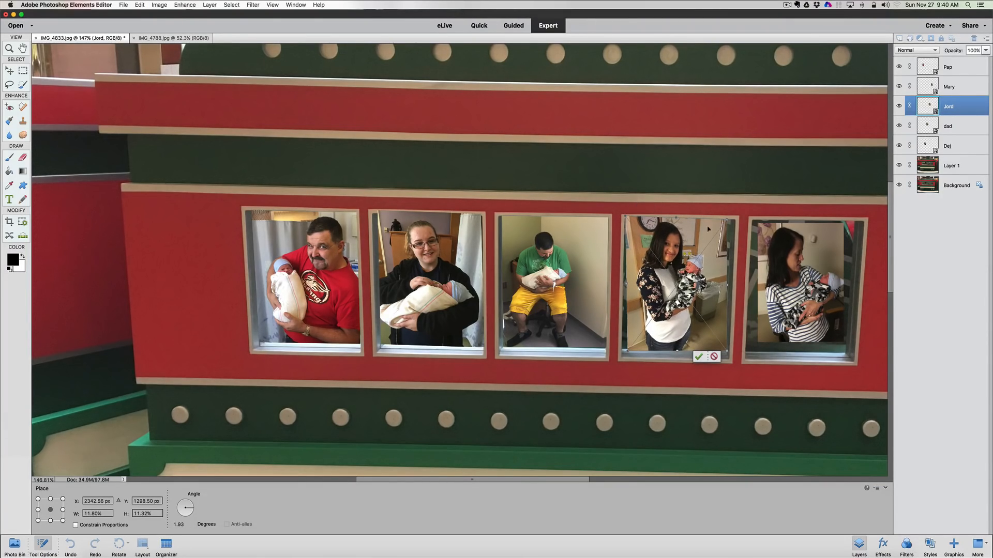
drag(731, 219, 733, 219)
scroll(725, 266, up, 1)
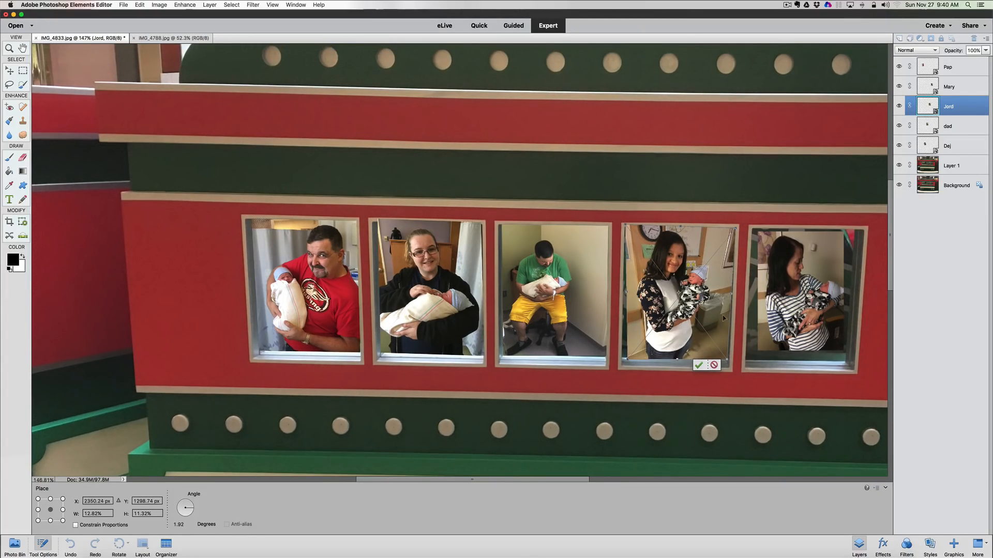
drag(726, 360, 727, 357)
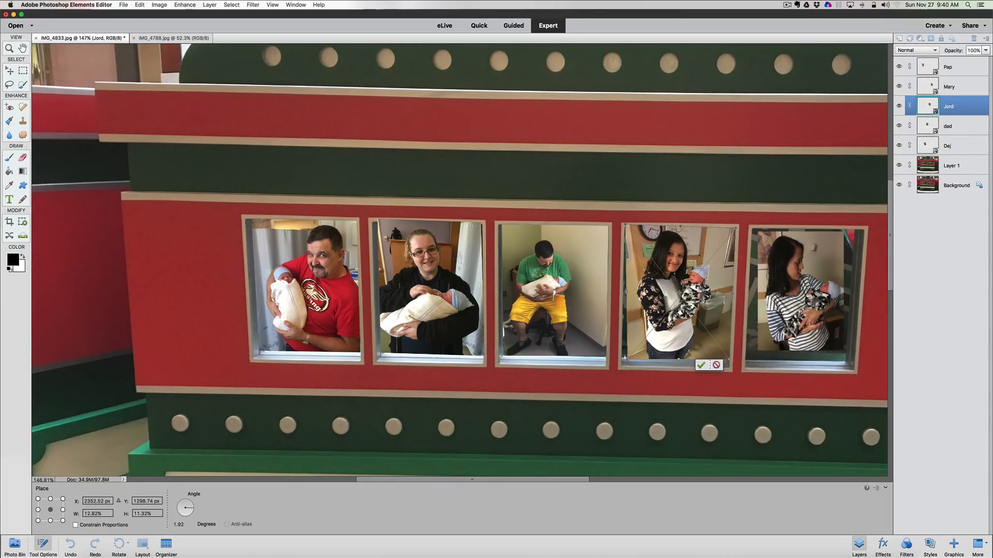
drag(624, 357, 618, 357)
scroll(617, 357, up, 1)
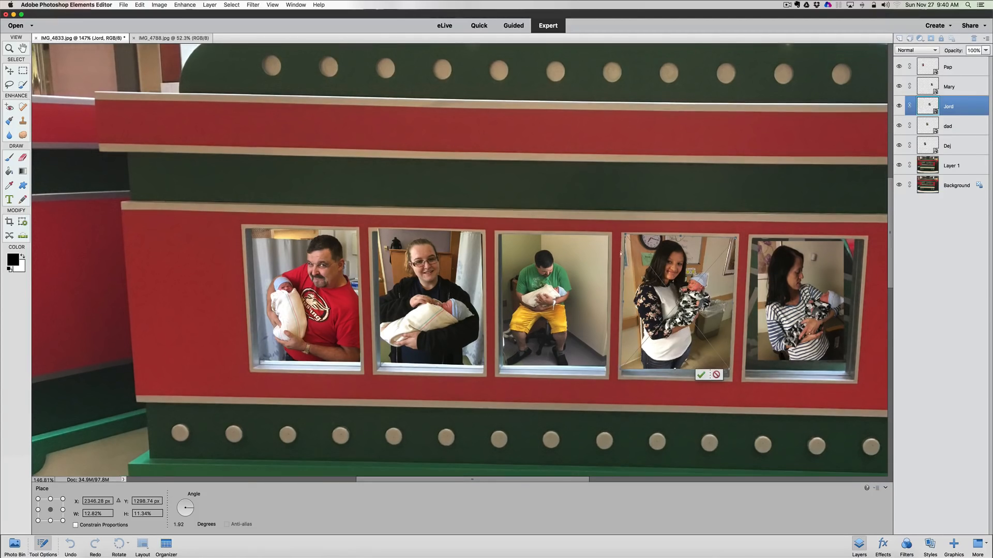
drag(622, 232, 619, 233)
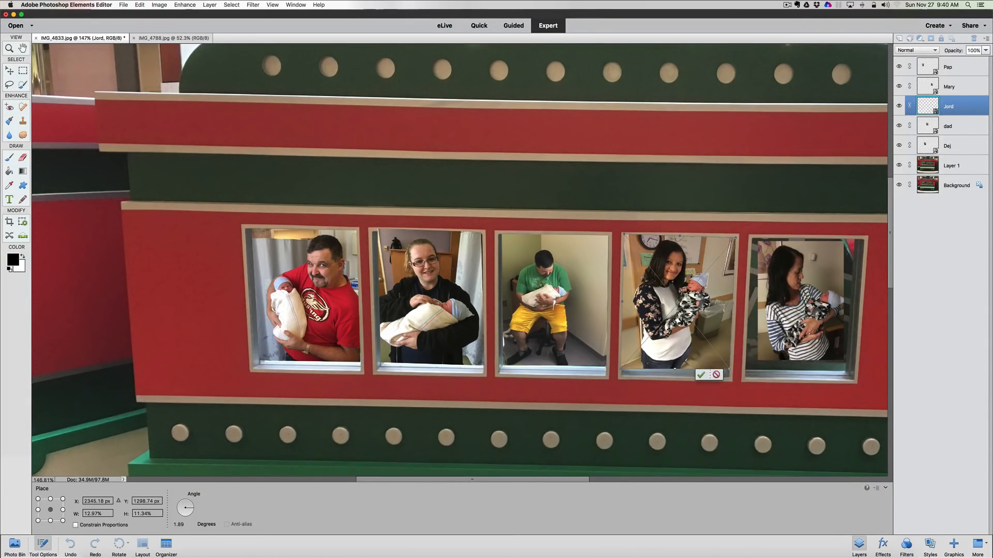
click(701, 375)
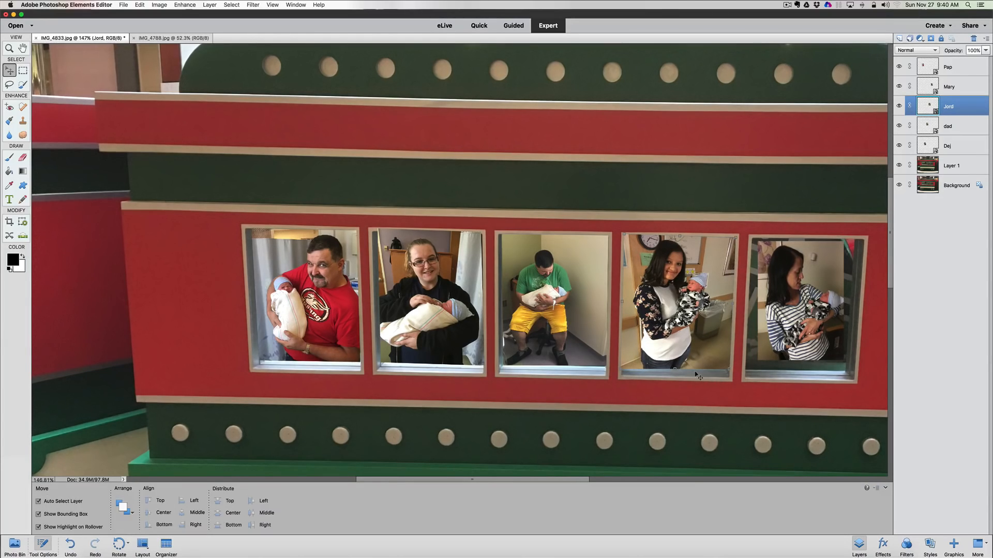
Step: Select the last photo's layer, enlarge it to fill its window, and commit
click(922, 88)
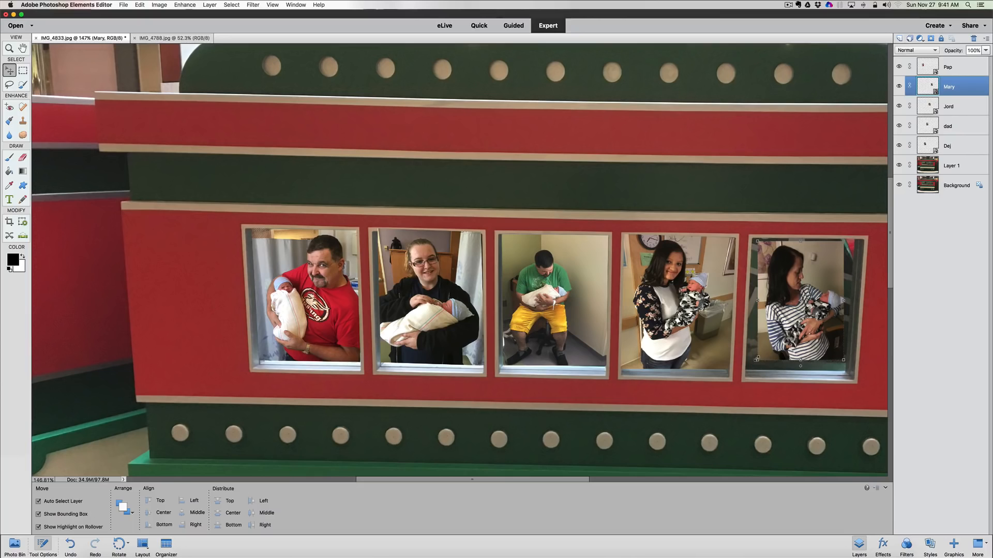
drag(758, 360, 748, 369)
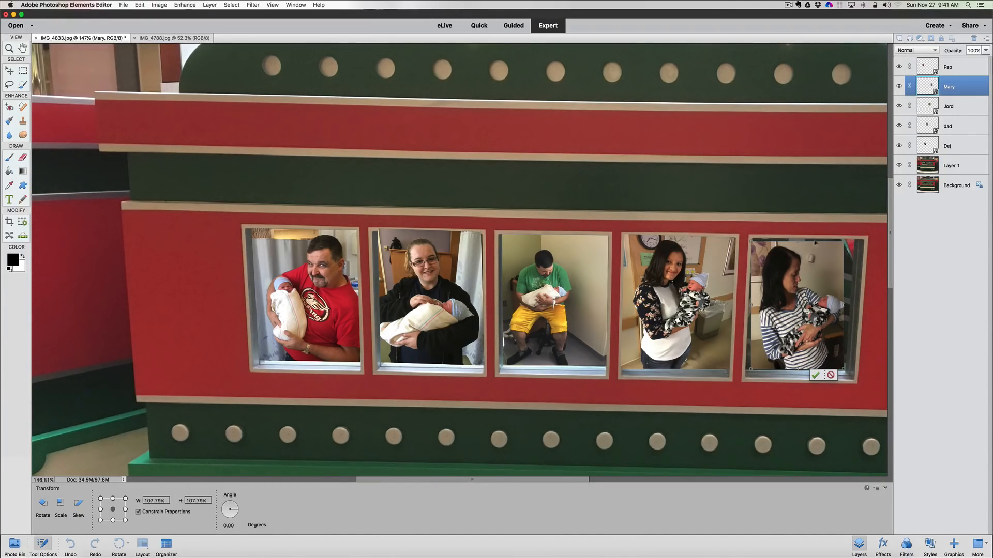
drag(843, 240, 844, 239)
click(816, 375)
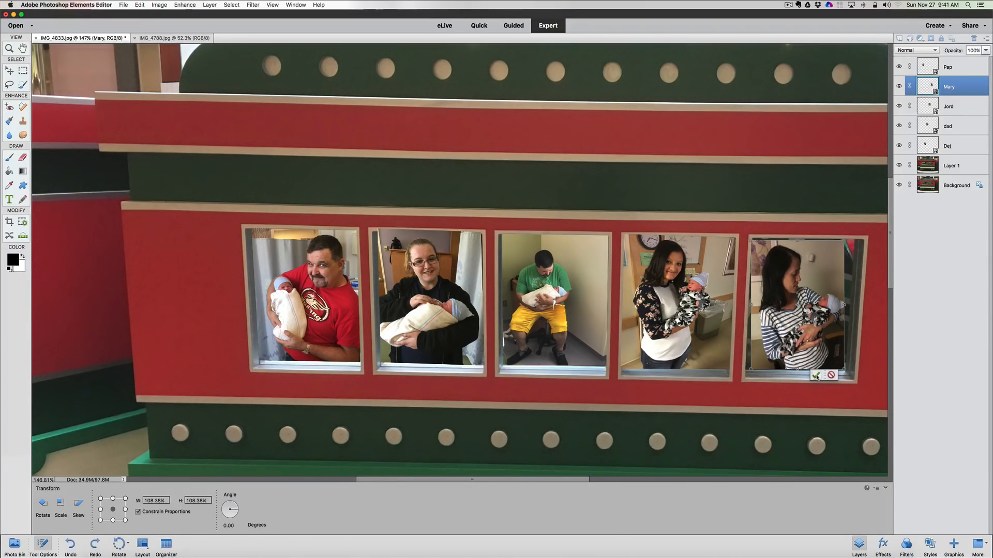
Step: Distort the last photo's corners to the window frame and apply
click(159, 4)
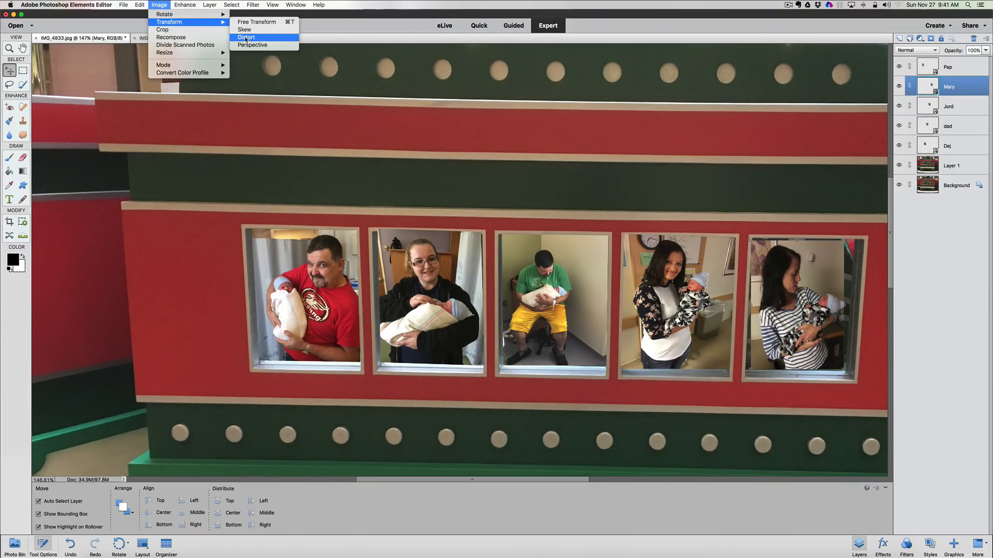
click(256, 37)
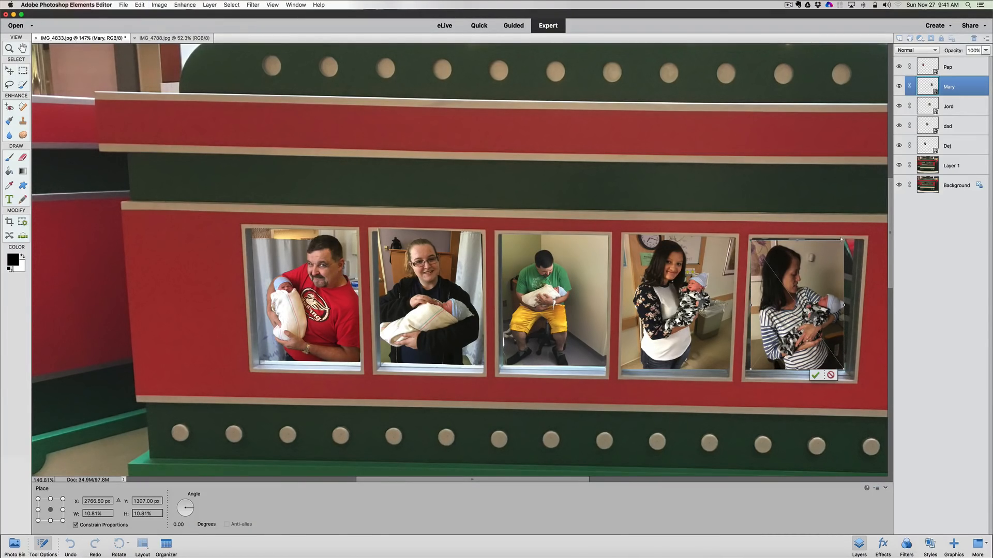
drag(841, 240, 855, 238)
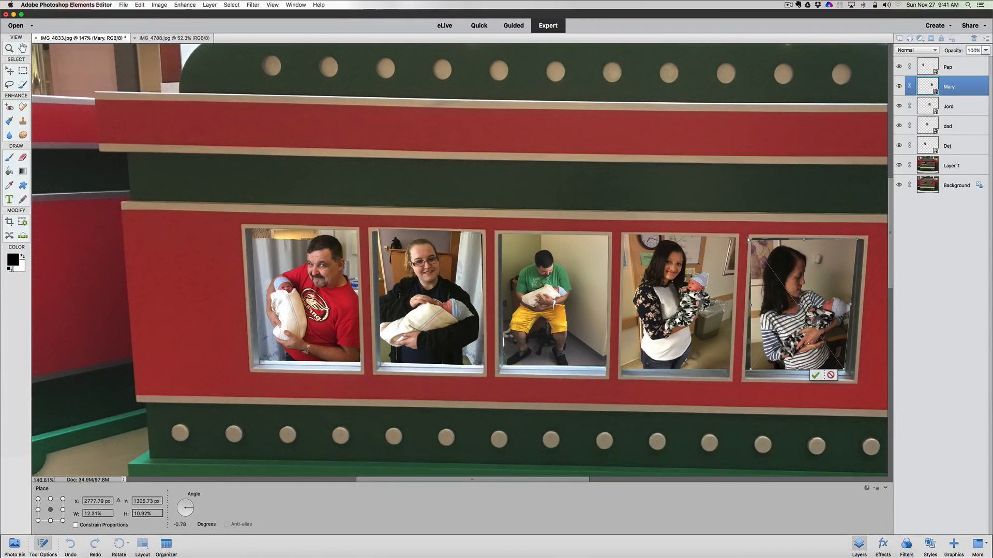
drag(749, 240, 751, 238)
scroll(770, 288, up, 1)
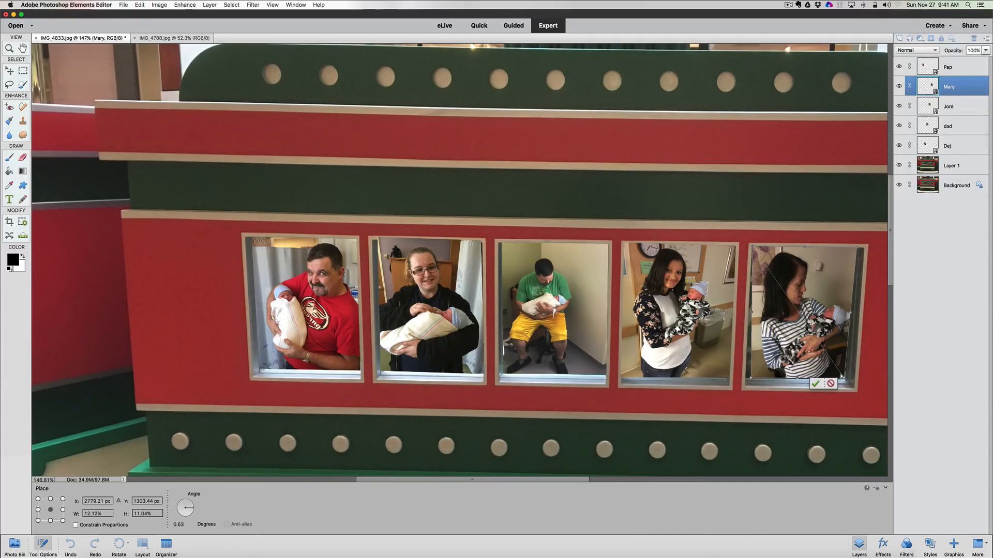
drag(840, 376, 843, 375)
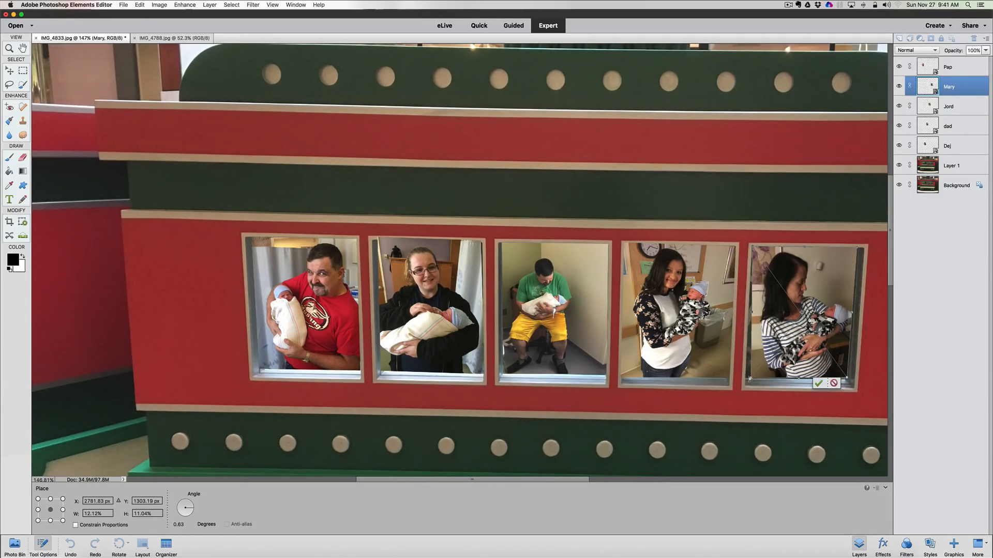
drag(748, 377, 744, 381)
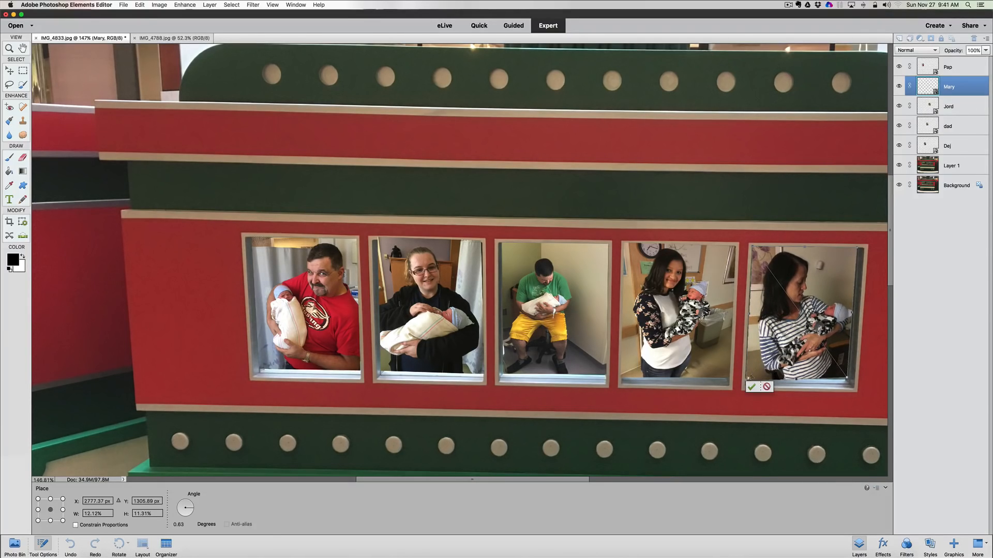
click(752, 392)
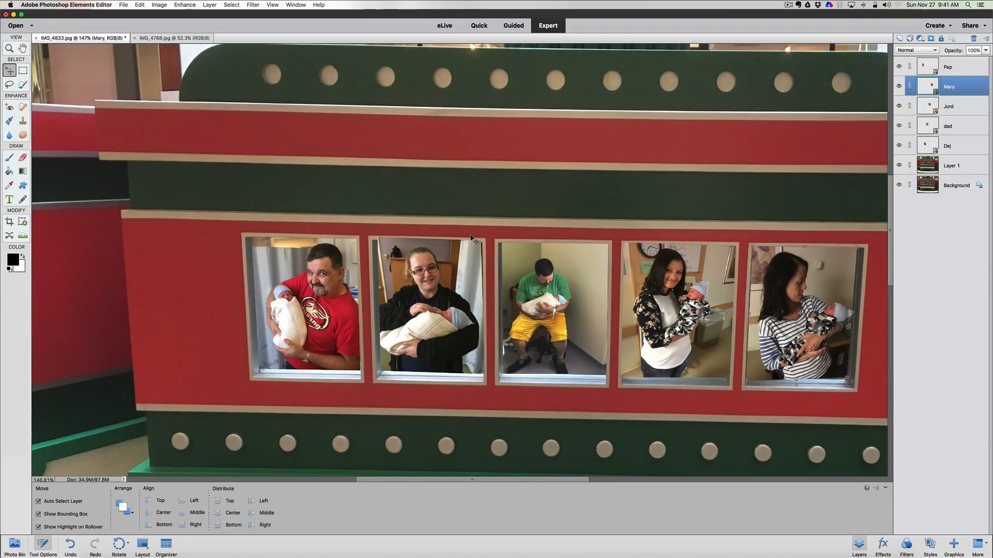
Step: Zoom to about 340% on the second window and select that photo's layer
scroll(471, 238, up, 5)
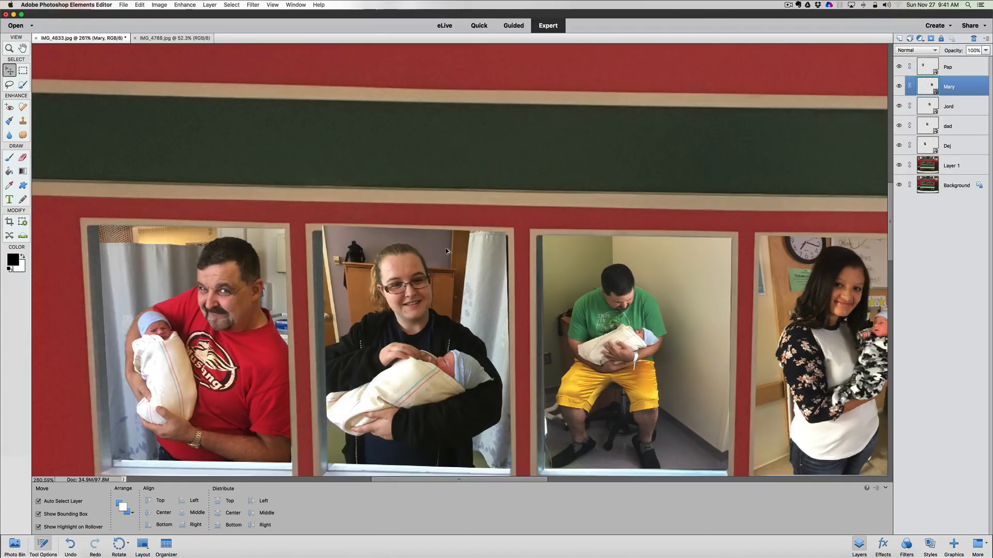
scroll(447, 251, up, 2)
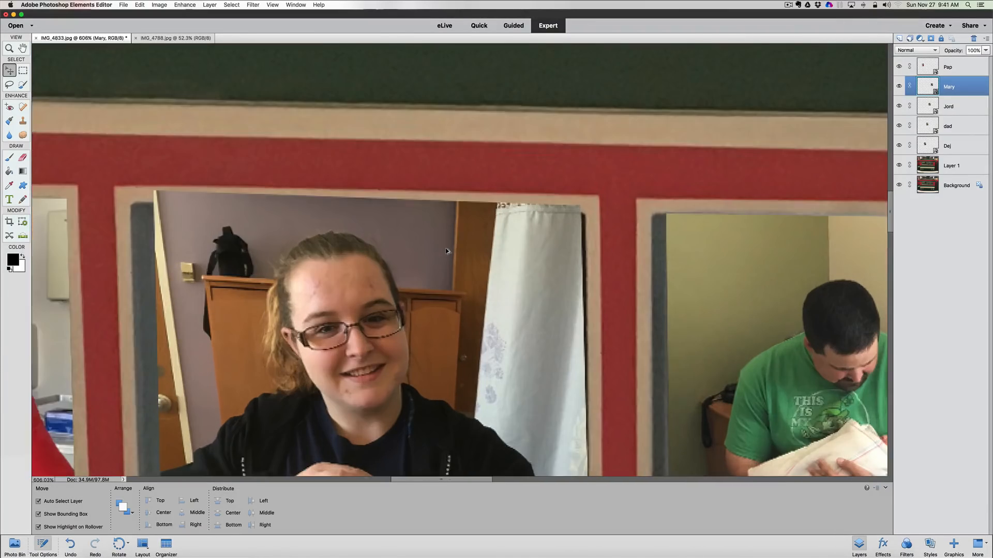
scroll(447, 251, down, 5)
scroll(326, 241, up, 3)
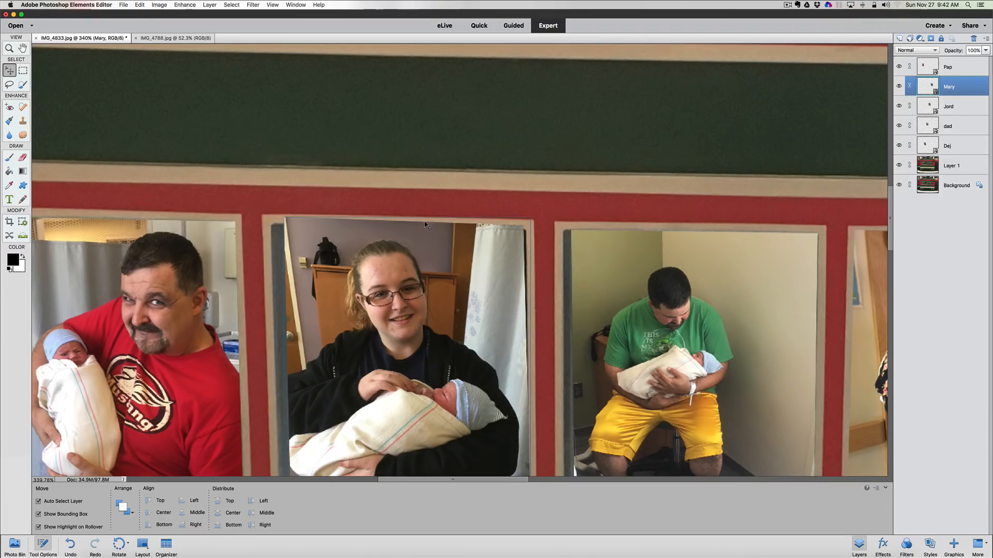
click(925, 147)
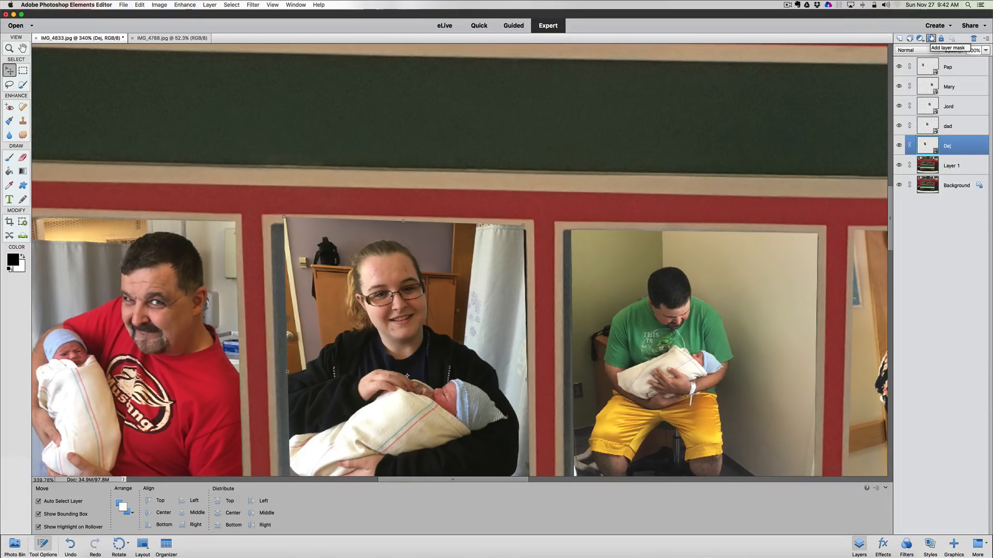
Step: Add a layer mask and paint black along the second photo's spilling top edge
click(931, 38)
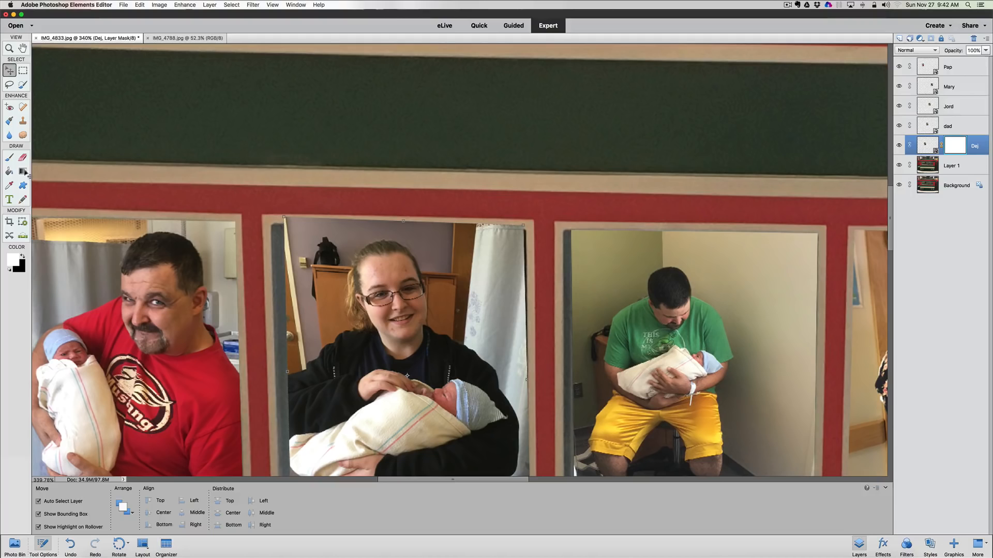
click(9, 159)
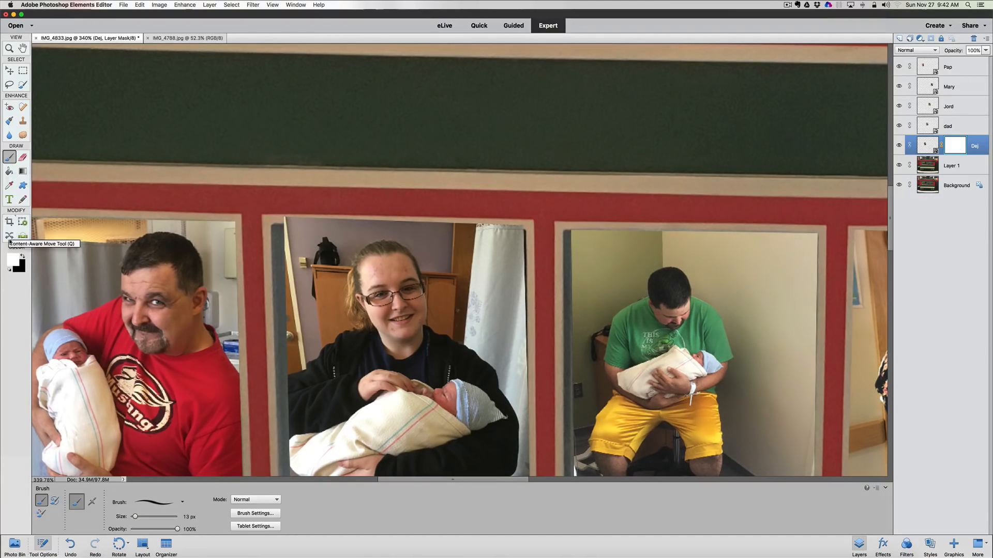
click(23, 257)
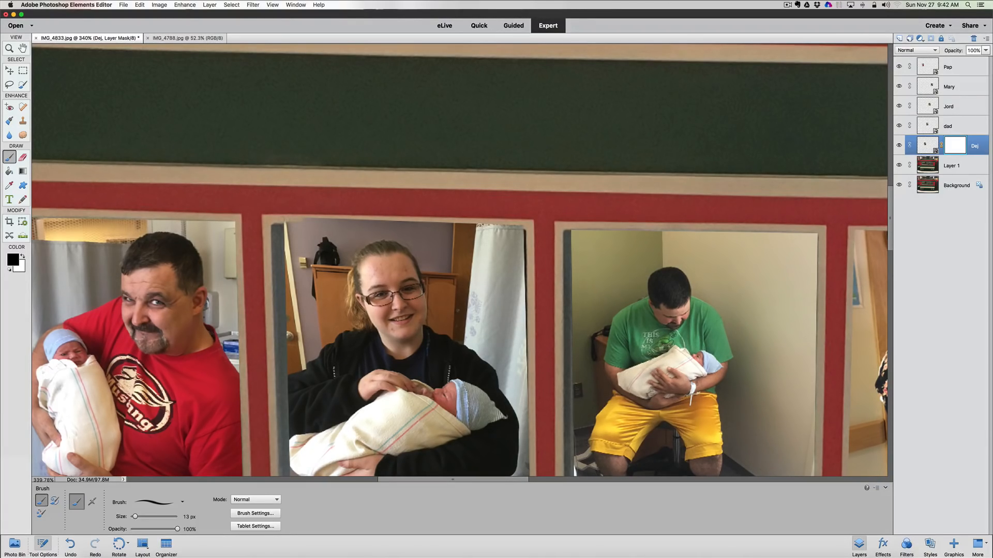
drag(299, 220, 452, 224)
mouse_move(468, 222)
mouse_down()
mouse_move(498, 223)
mouse_move(293, 225)
mouse_up()
scroll(463, 260, up, 2)
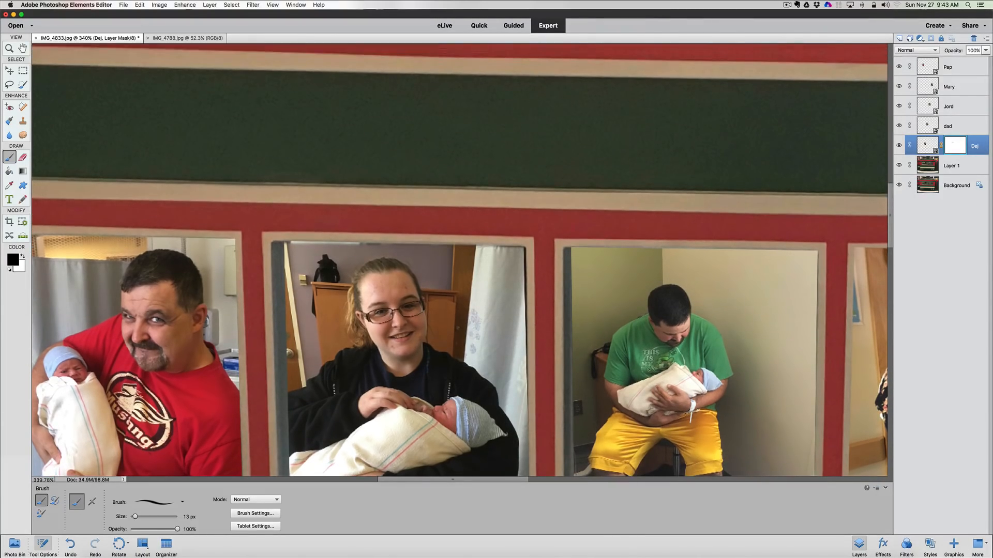
drag(362, 247, 305, 248)
scroll(305, 248, up, 1)
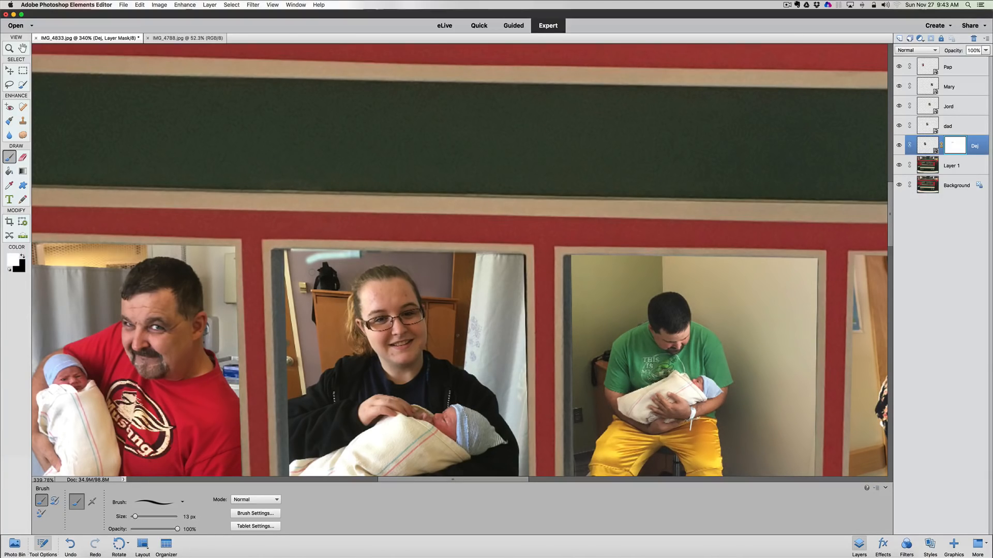
Step: Switch to white and repaint the light streak along the top edge
key(x)
mouse_move(303, 265)
mouse_down()
mouse_move(358, 256)
mouse_move(293, 250)
mouse_up()
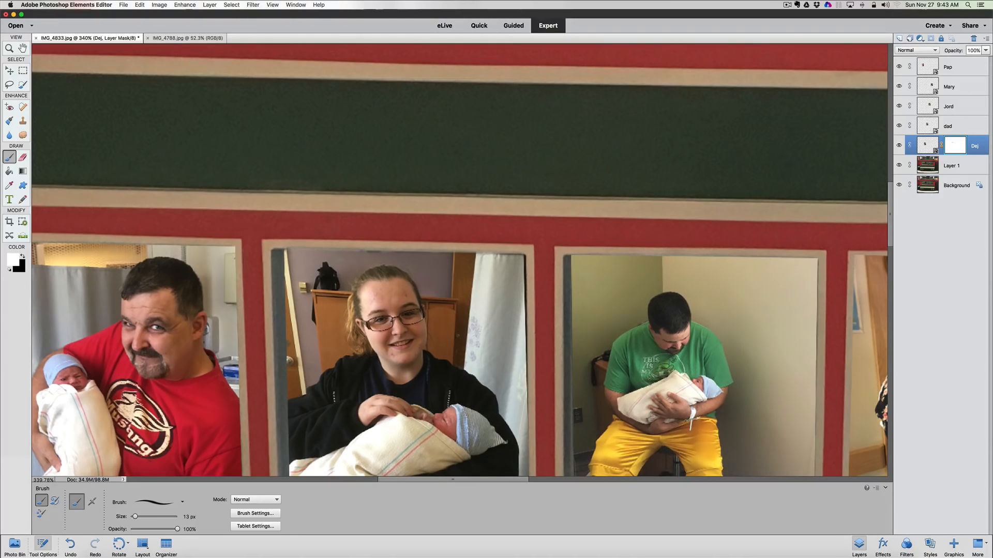
drag(356, 250, 411, 250)
drag(432, 479, 396, 479)
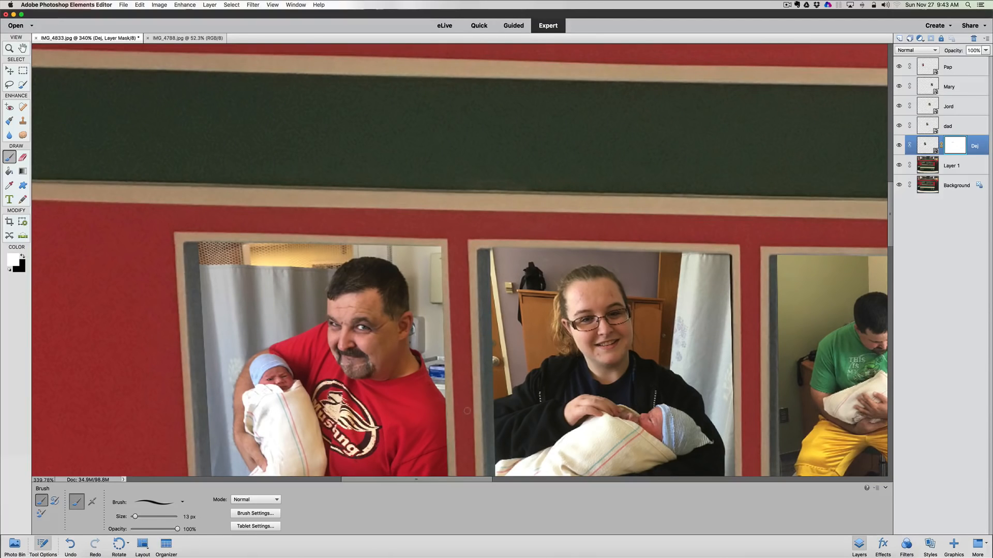
Step: Scroll across the canvas to the remaining windows and select the fourth photo's layer
drag(891, 211, 890, 233)
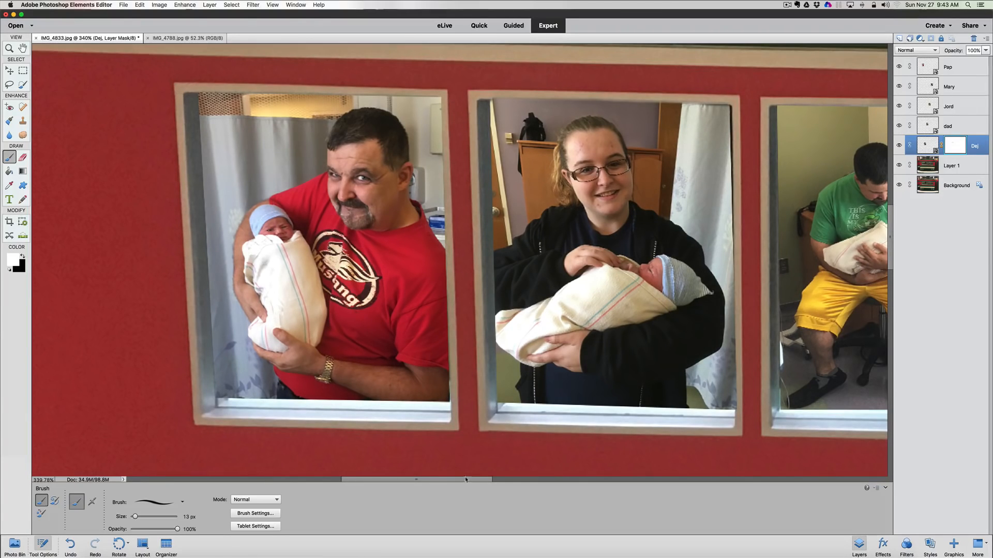
drag(466, 479, 519, 483)
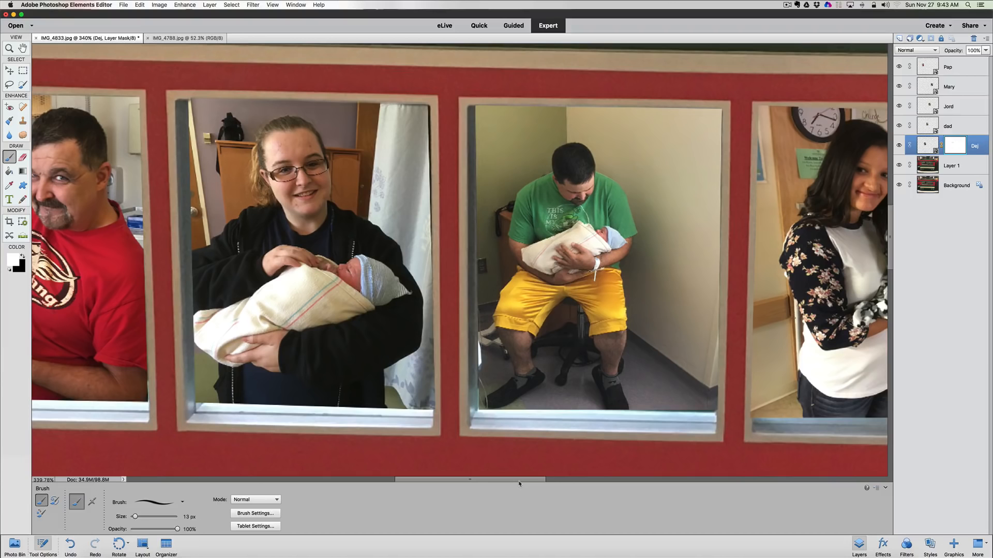
drag(520, 484, 578, 483)
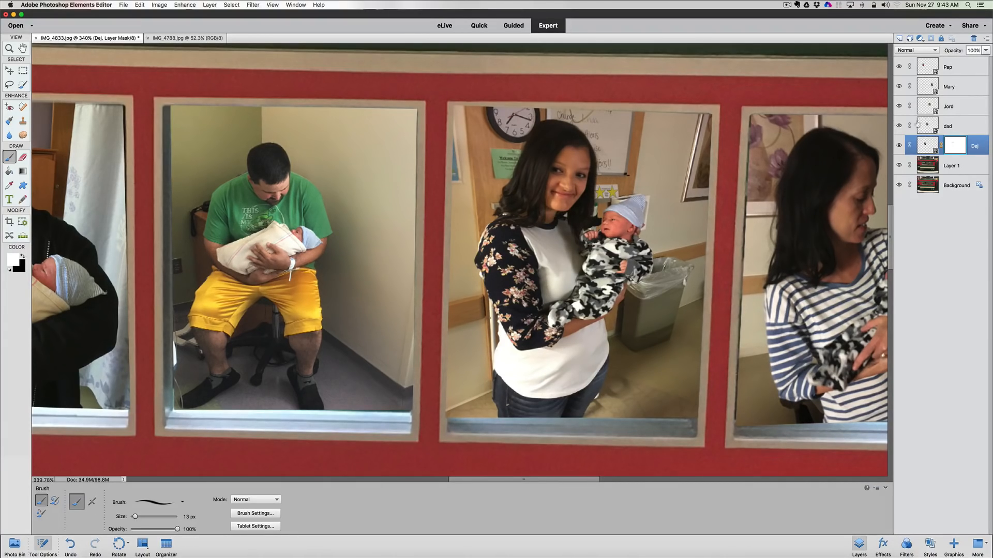
click(948, 107)
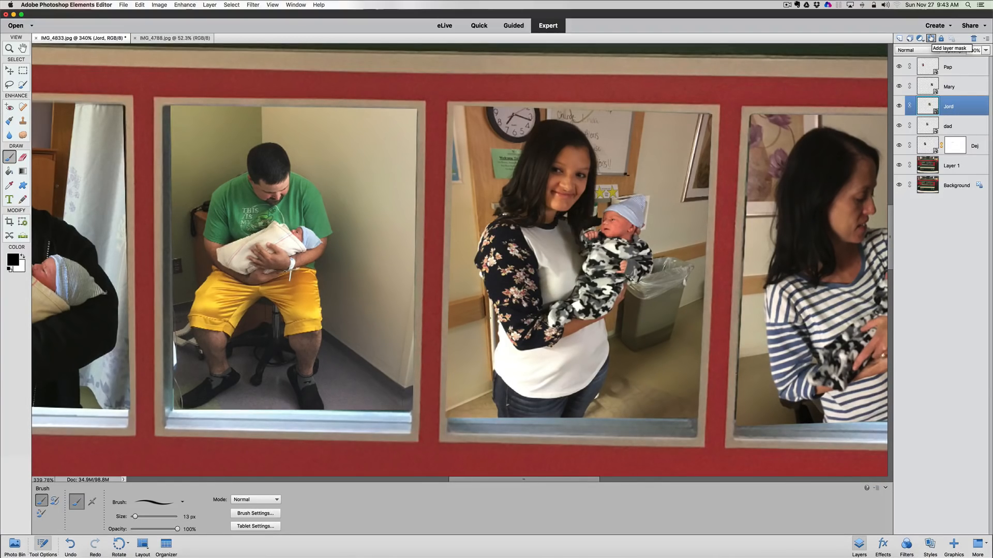
Step: Decline simplifying, add a layer mask to the fourth photo, and brush black along its bottom edge
click(676, 398)
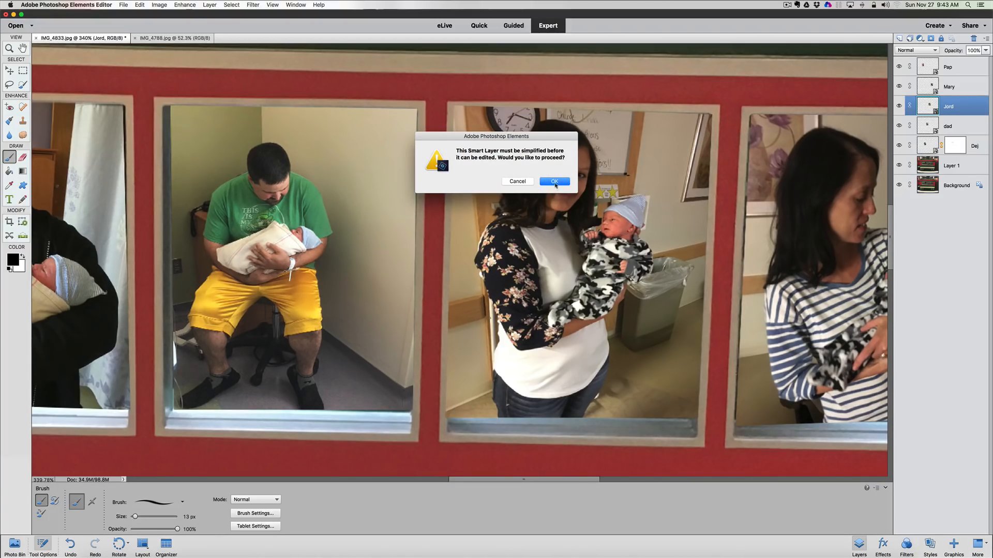
click(518, 182)
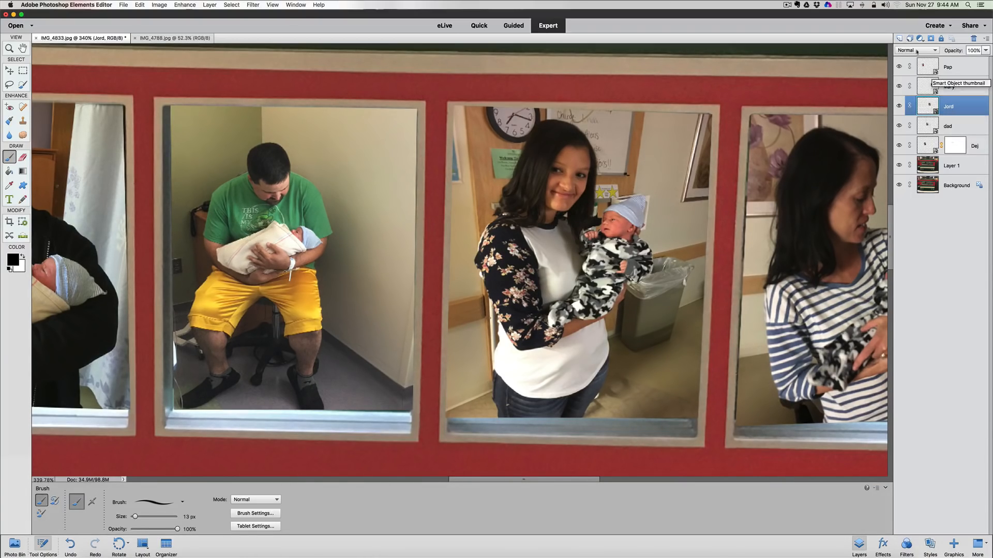
click(931, 39)
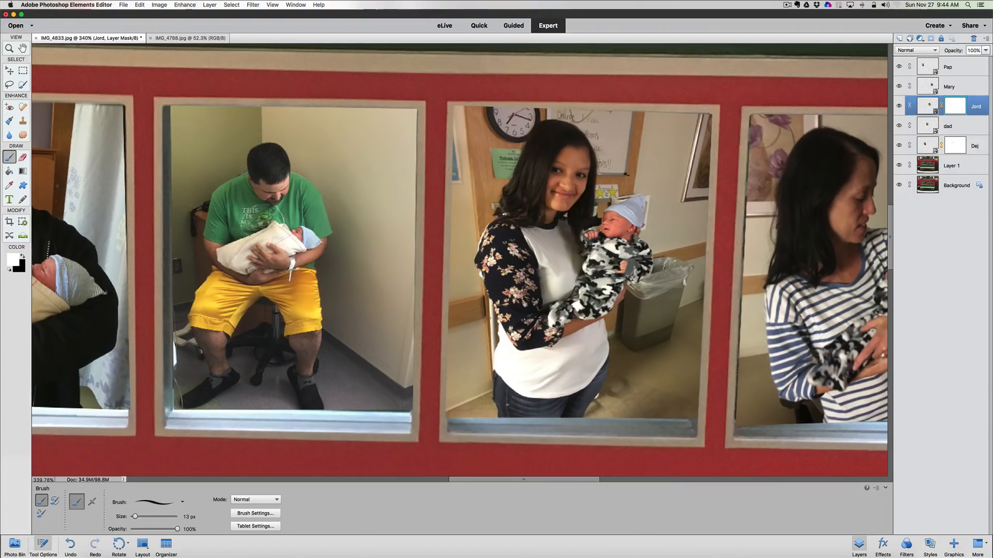
key(x)
drag(455, 417, 576, 417)
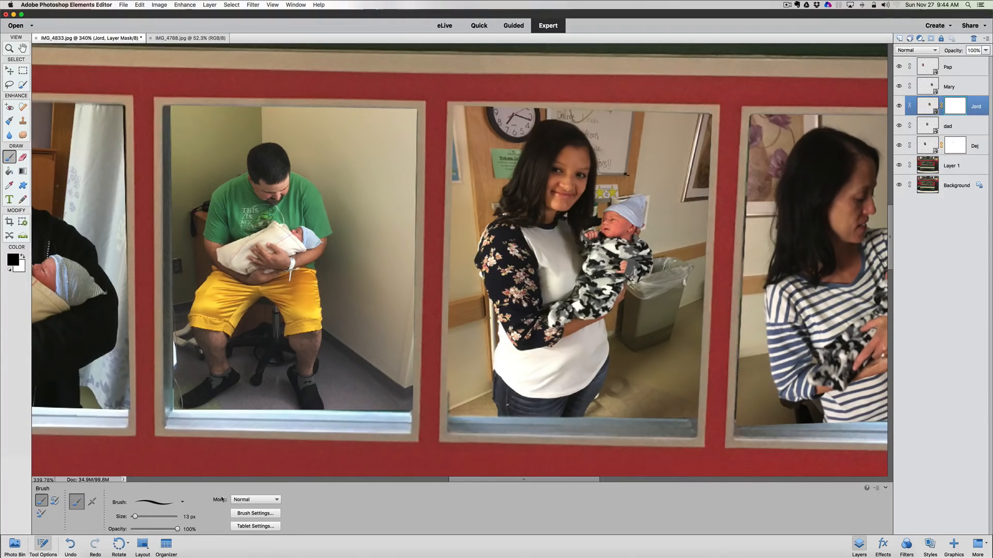
Step: Lower brush opacity to about half, touch up the edge, then select the fifth photo's layer with the Move tool
drag(177, 530, 151, 530)
drag(591, 482, 637, 484)
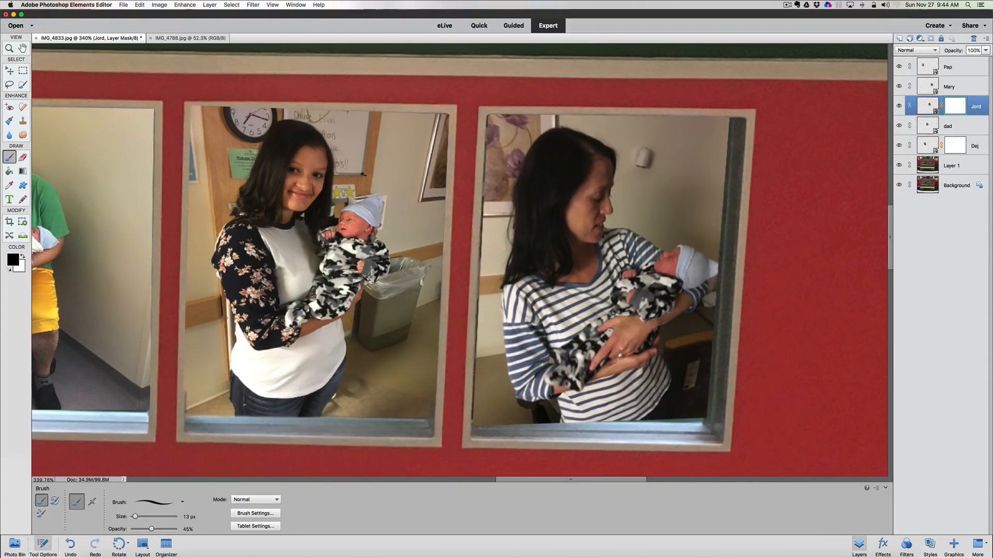
click(928, 88)
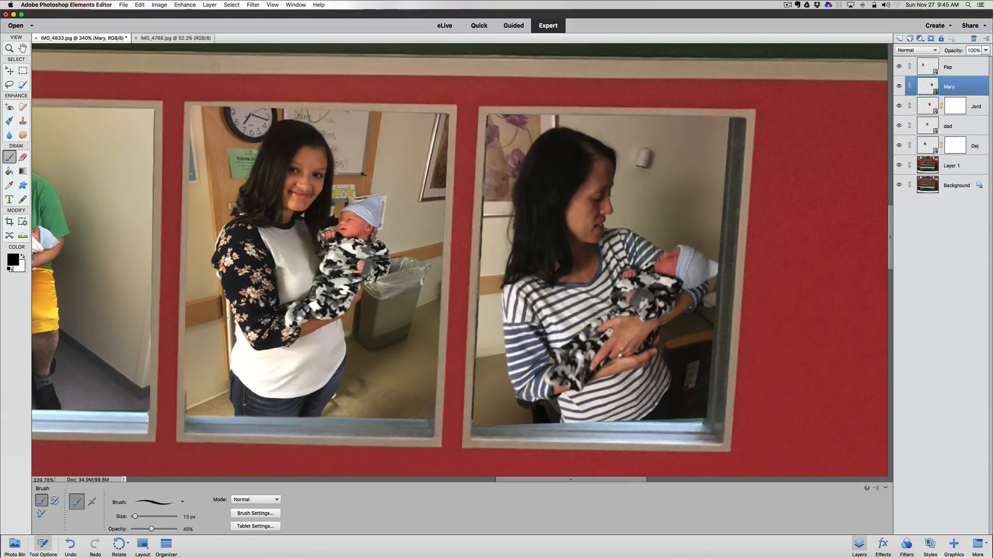
click(9, 71)
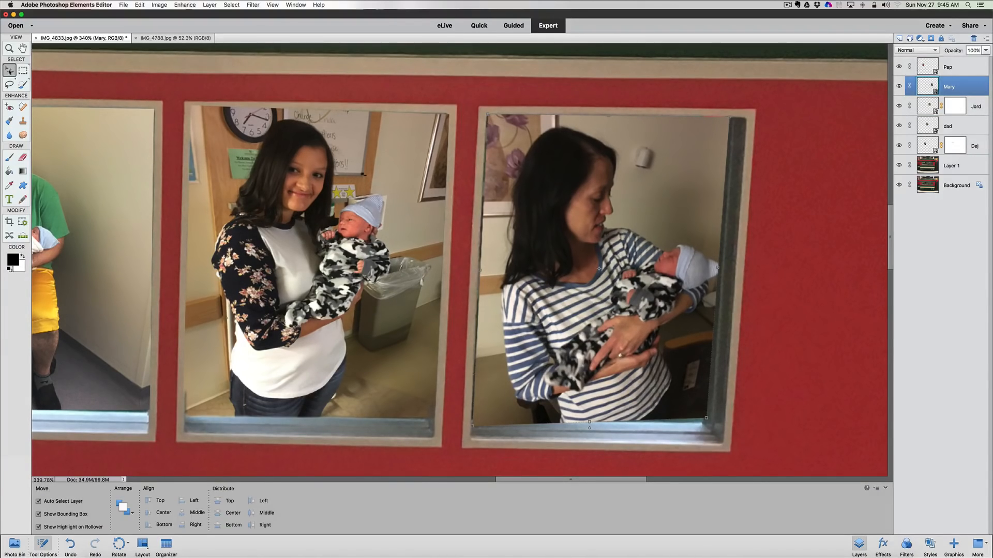
Step: Distort the fifth photo's corners into the right-hand window (0.62°, 12.24% wide) and apply
click(159, 5)
mouse_move(161, 23)
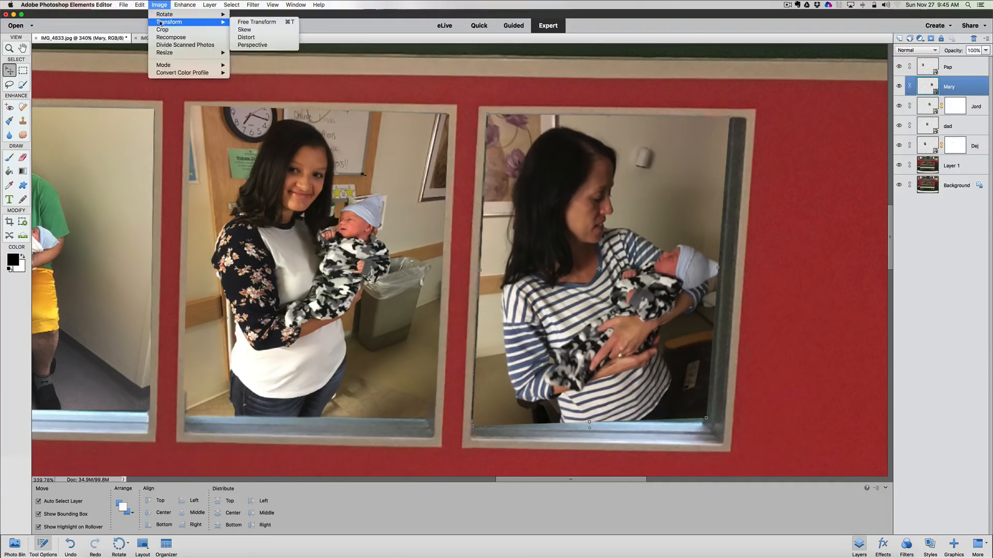
click(246, 37)
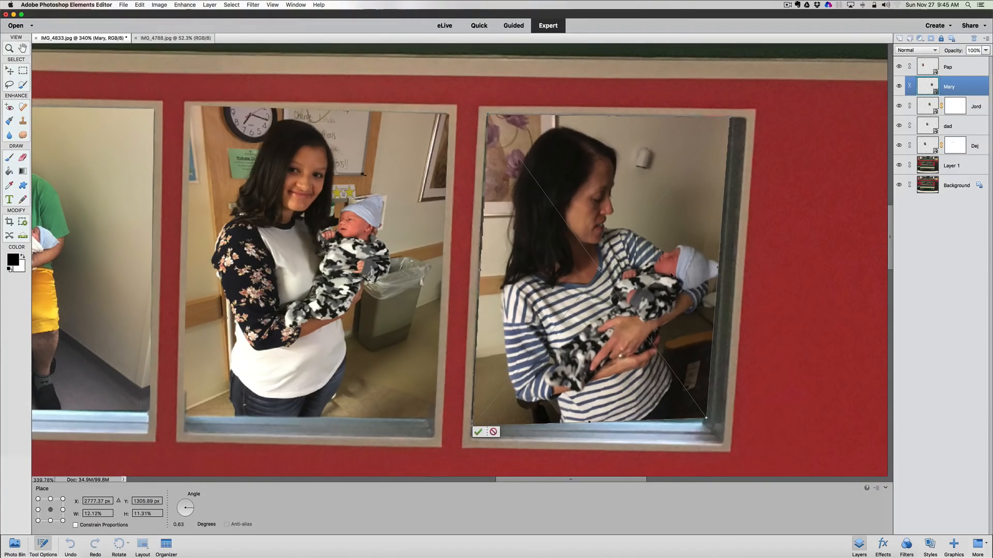
drag(706, 418, 701, 423)
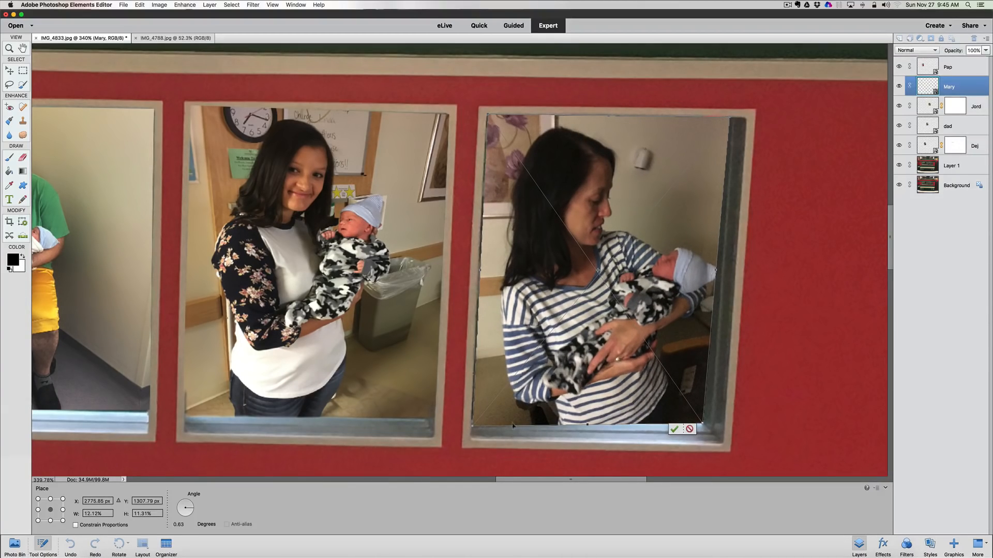
drag(469, 425, 469, 419)
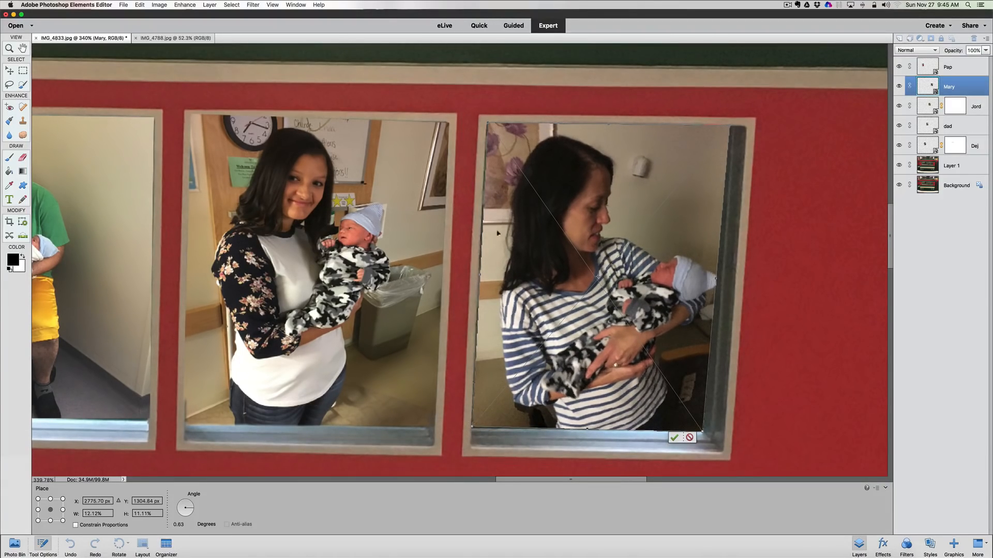
drag(478, 274, 476, 274)
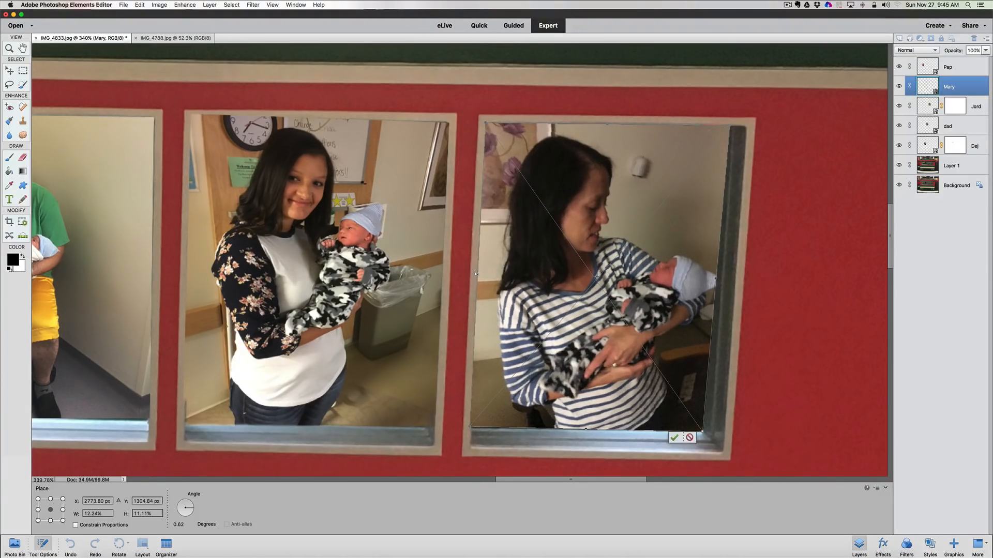
click(674, 438)
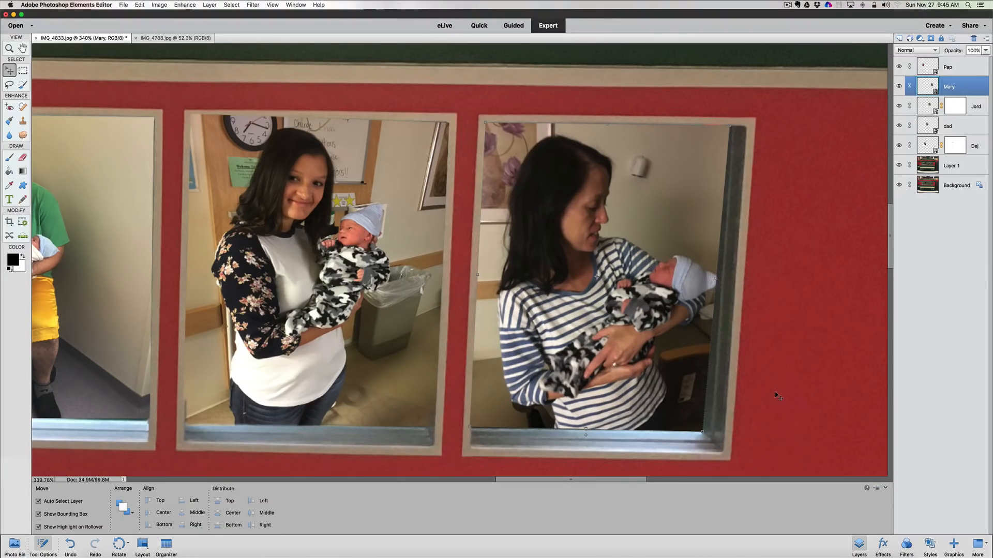
scroll(773, 394, down, 10)
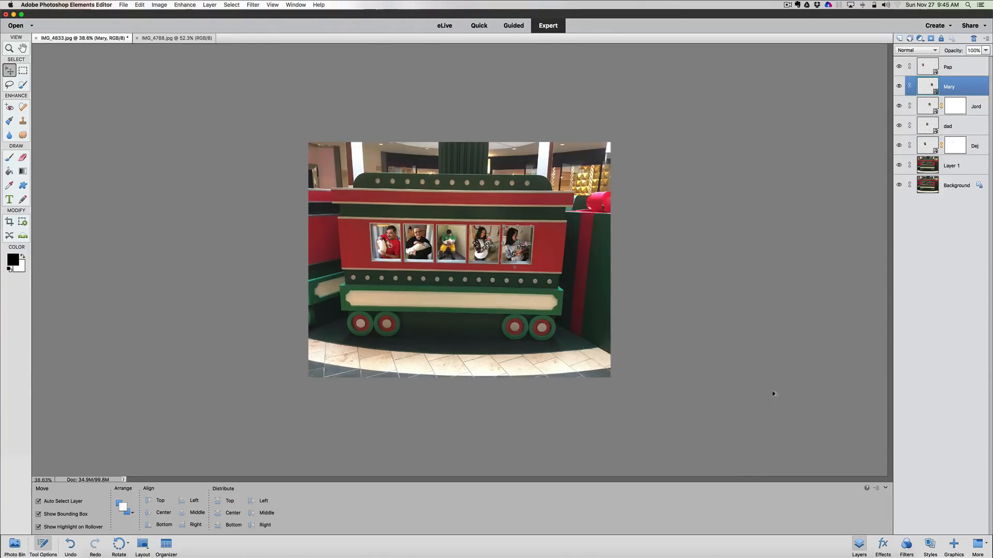
scroll(773, 394, up, 5)
scroll(773, 394, down, 2)
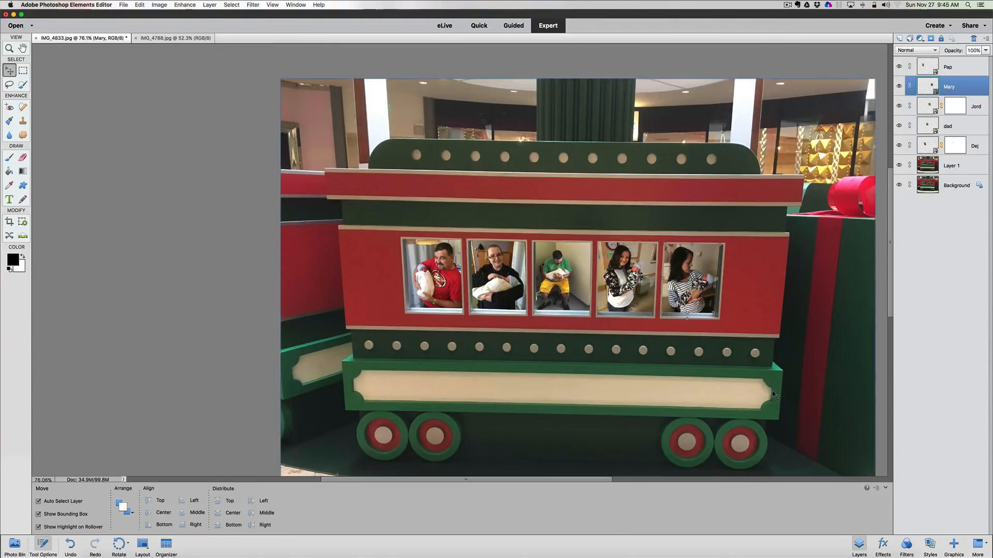
click(783, 391)
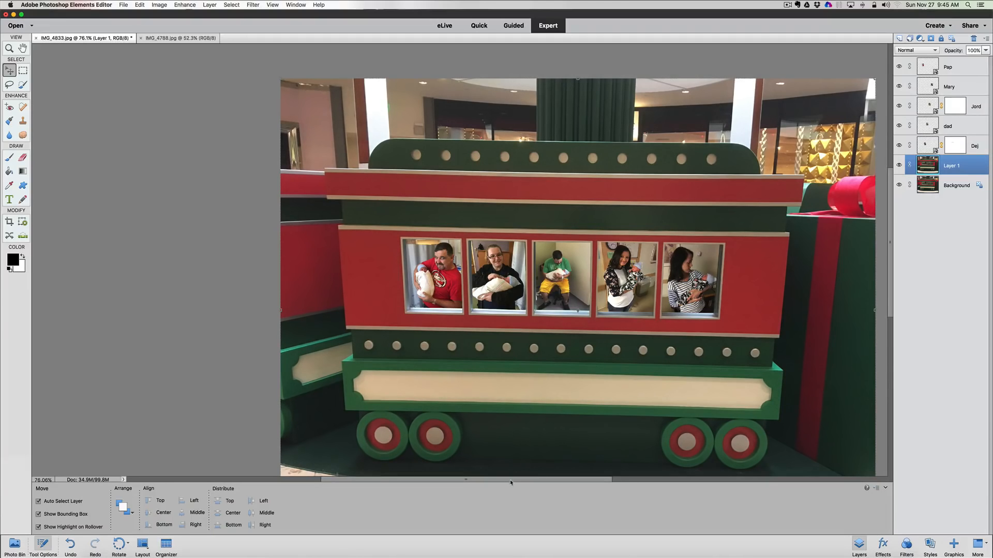
drag(510, 483, 552, 482)
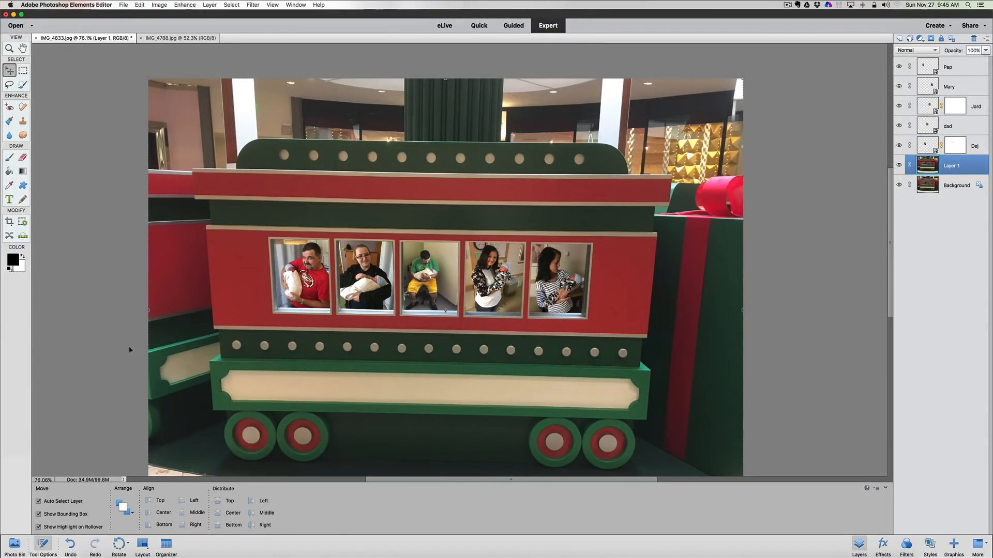
Step: Type a bold 'CHASE' title on the top red band, stretch it wider and centre it
click(9, 200)
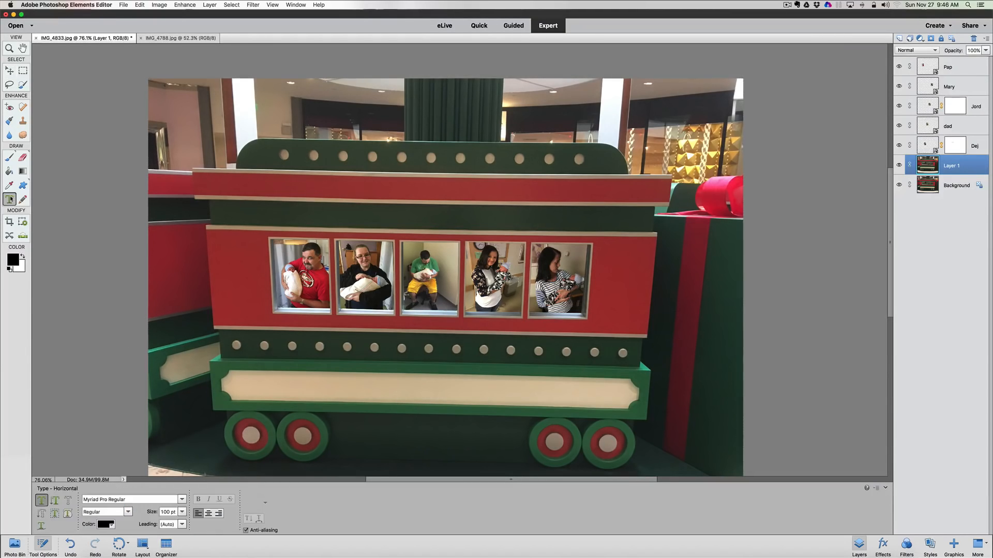
click(408, 187)
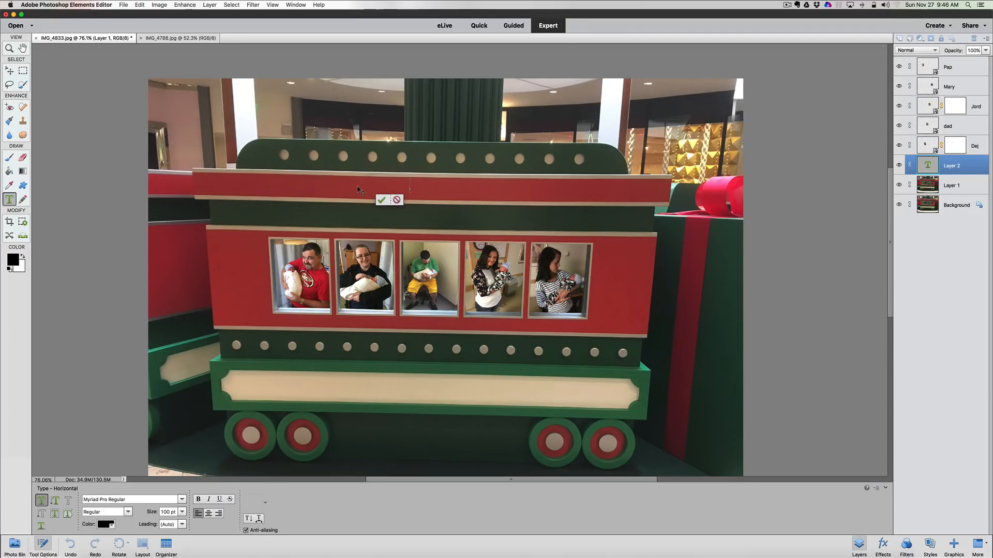
text(CHASE)
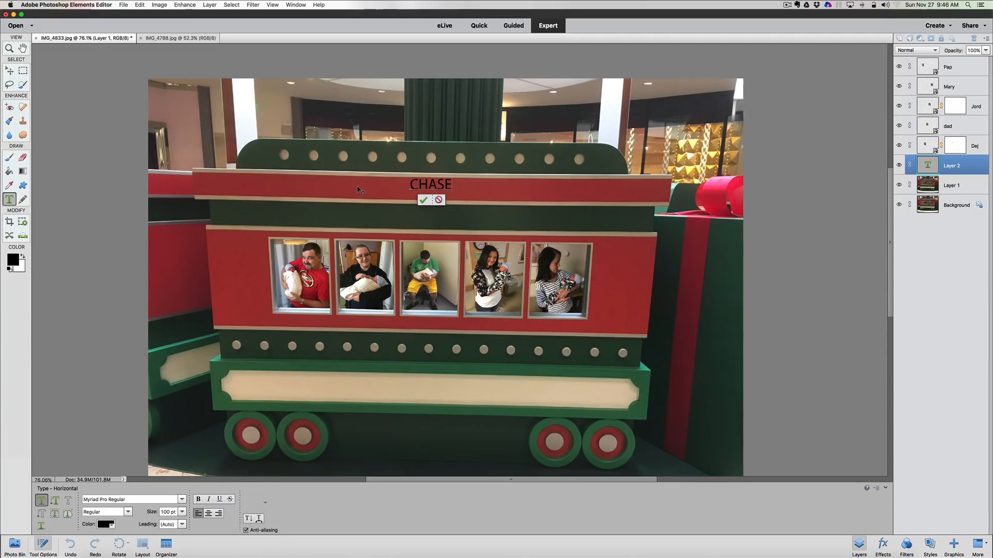
click(423, 200)
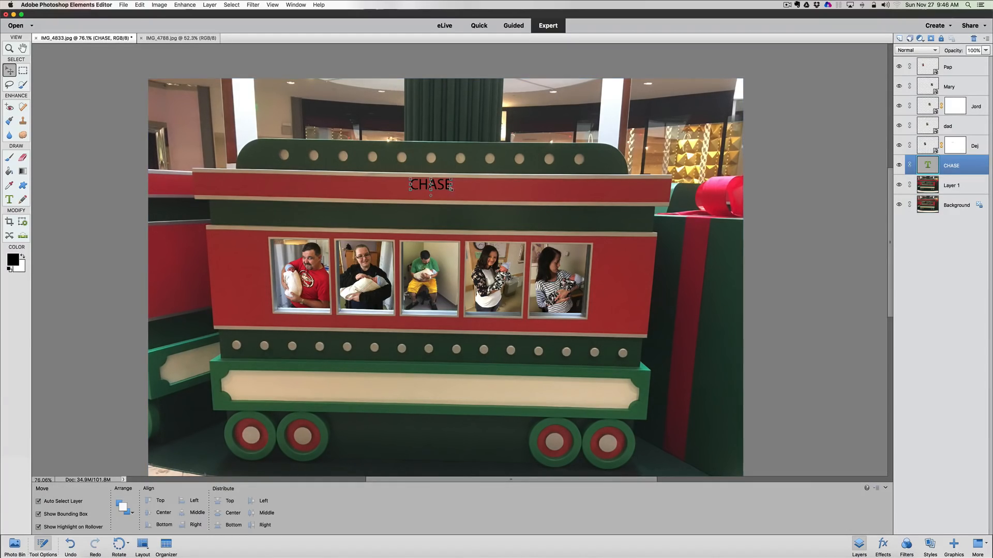
drag(452, 185, 524, 203)
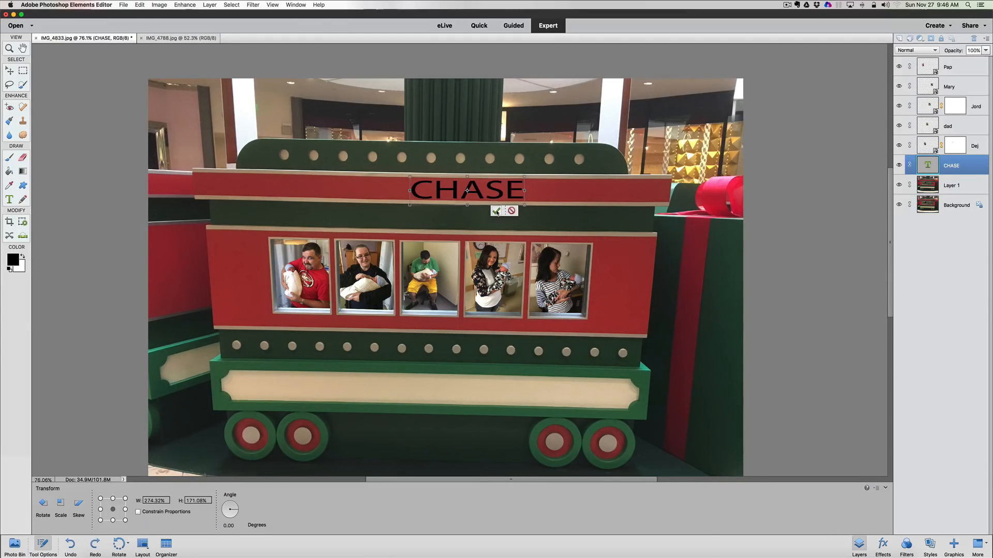
click(496, 211)
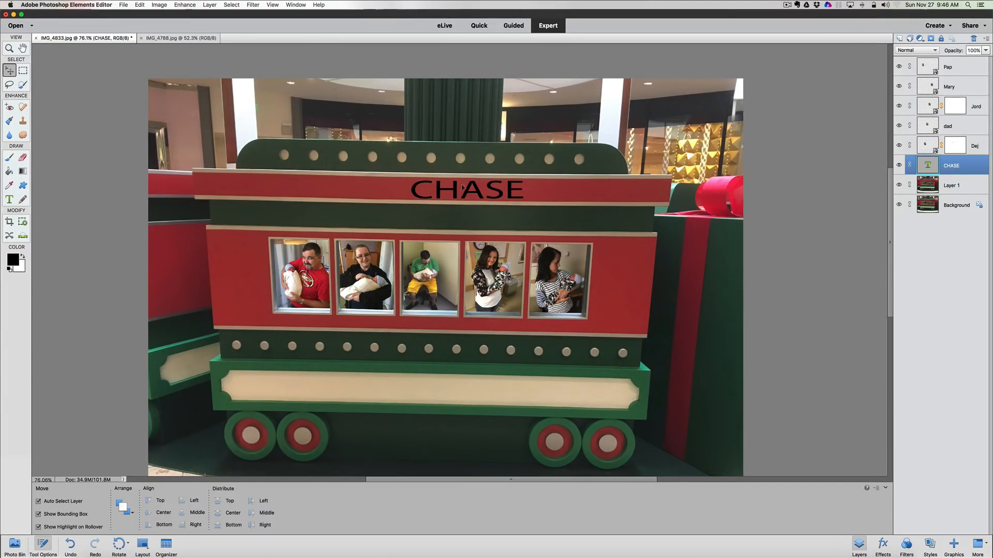
drag(466, 189, 430, 189)
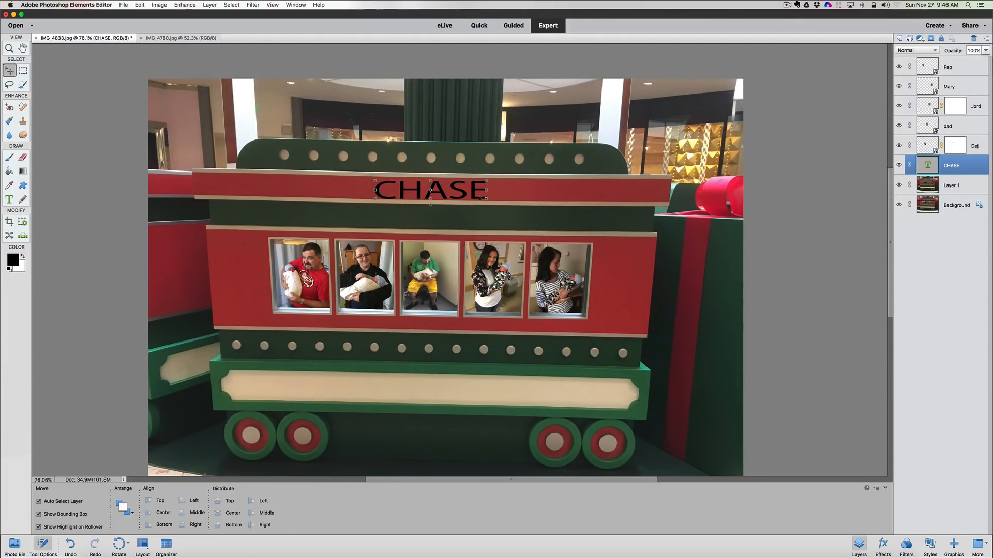
click(489, 208)
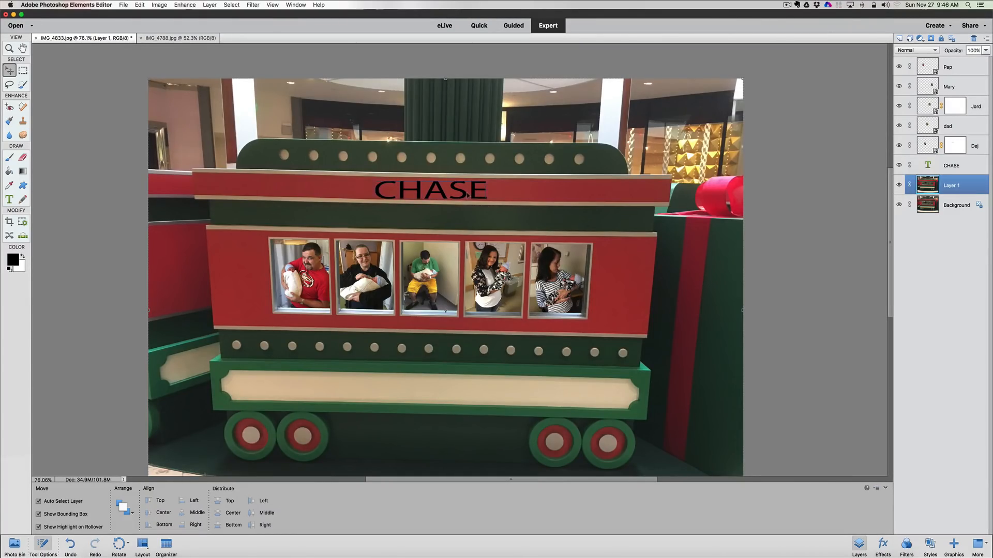
click(468, 195)
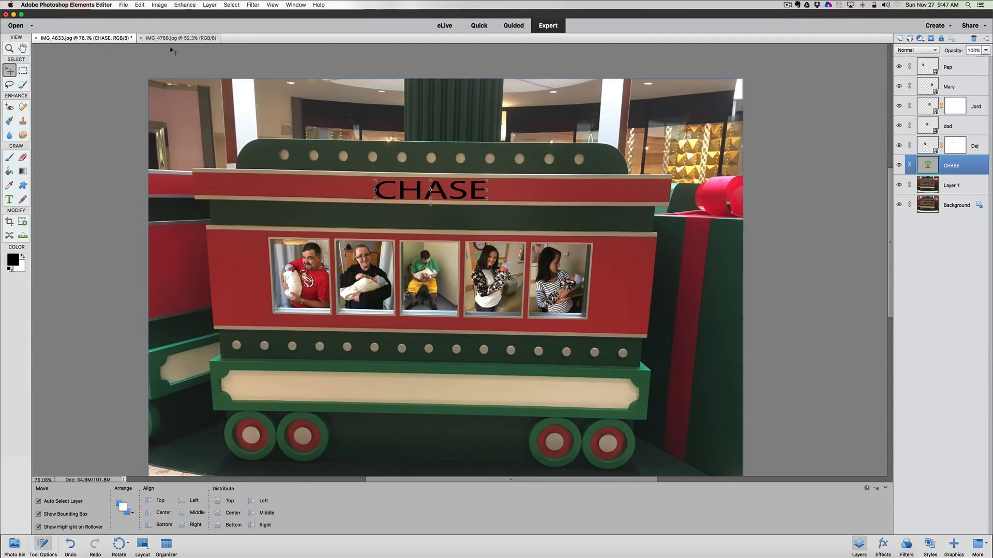
Step: Skew the CHASE title about 1° so it follows the top band's tilt
click(157, 5)
mouse_move(186, 22)
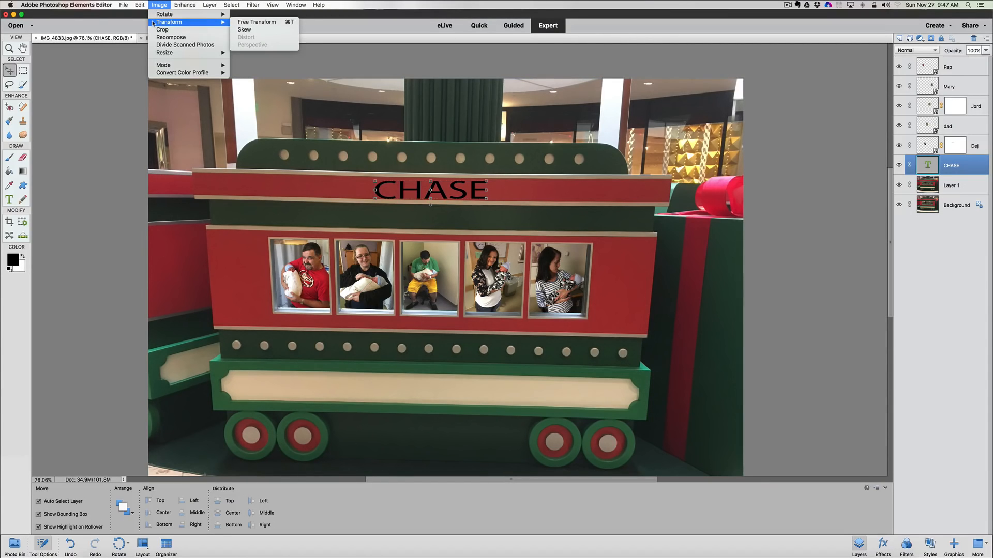
click(242, 30)
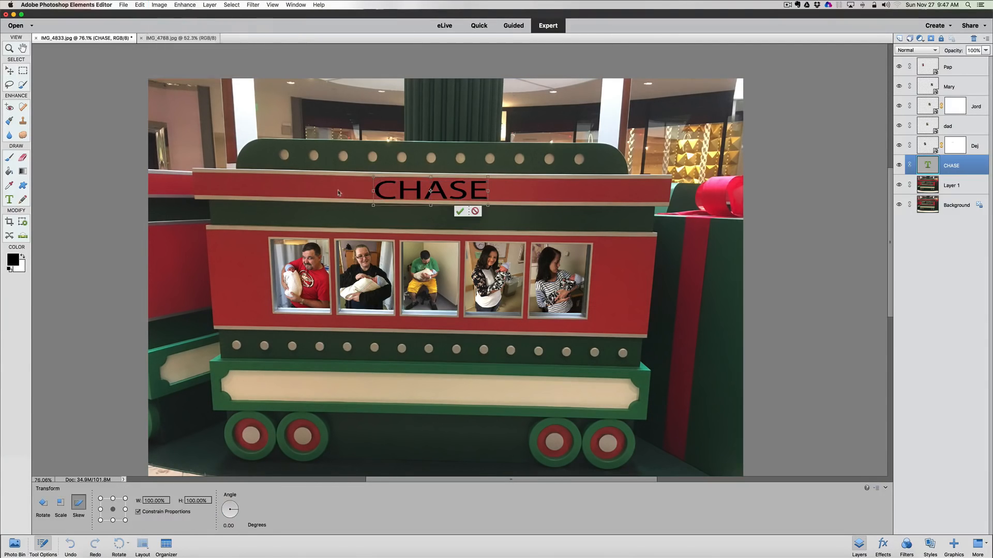
mouse_move(371, 176)
mouse_down()
mouse_move(370, 154)
mouse_move(369, 210)
mouse_move(371, 174)
mouse_up()
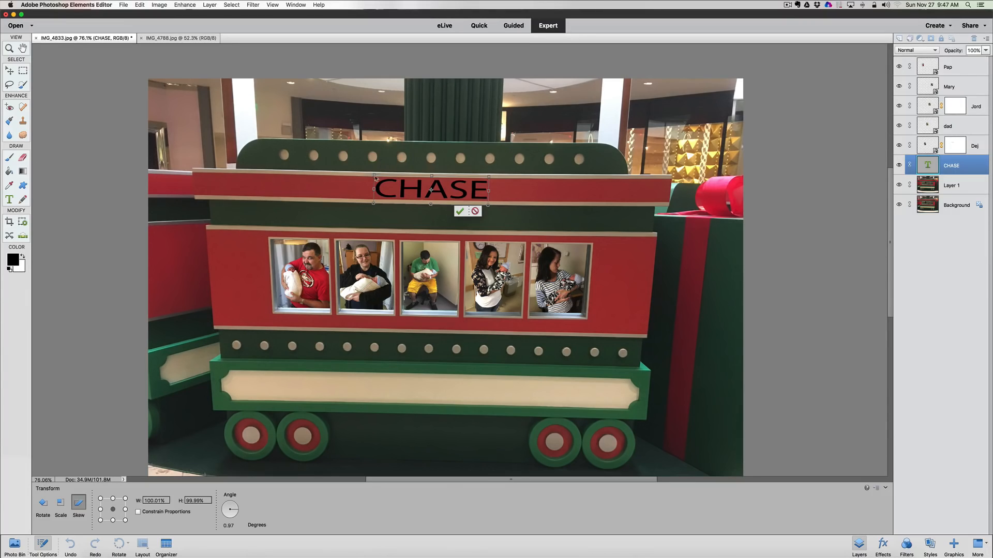
click(457, 210)
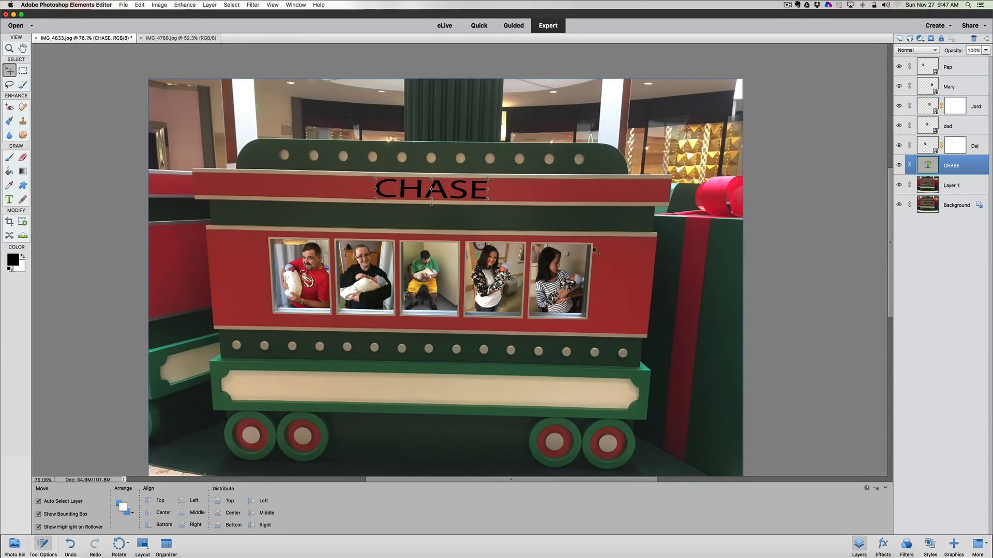
Step: Apply the Scalloped Edge bevel style to the CHASE title layer
click(929, 547)
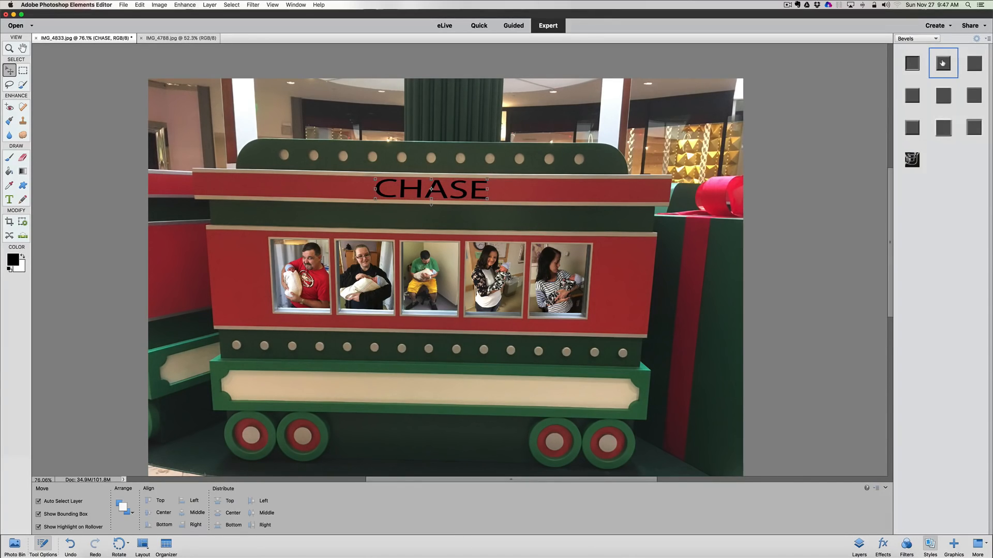
click(943, 63)
click(858, 546)
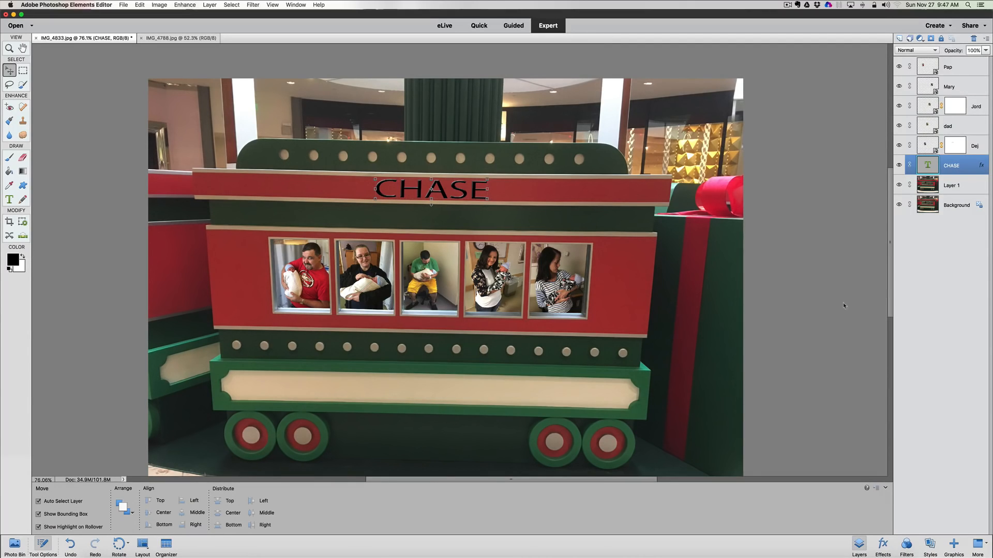
Step: Enable an inner glow in the CHASE style settings, after briefly trying outer glow
double_click(981, 165)
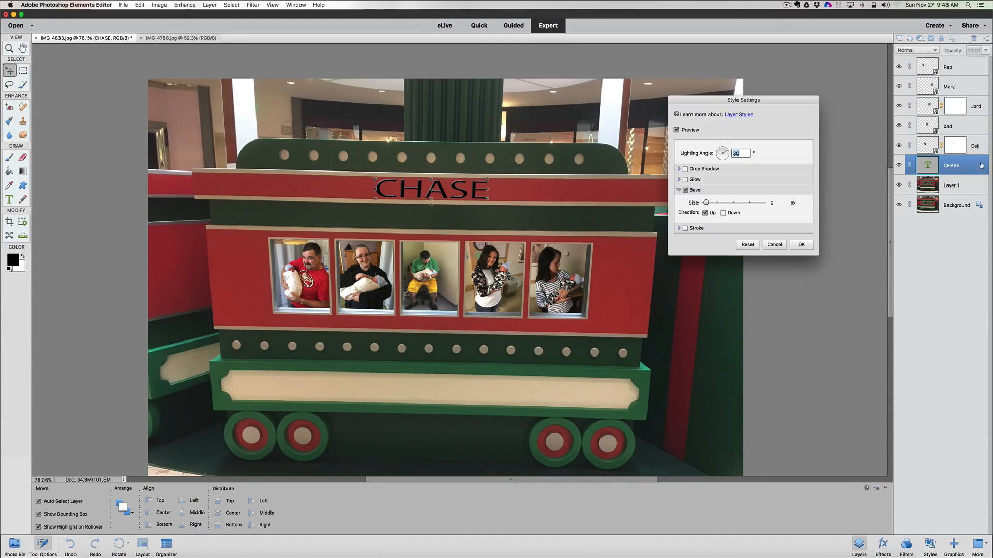
drag(742, 102, 749, 168)
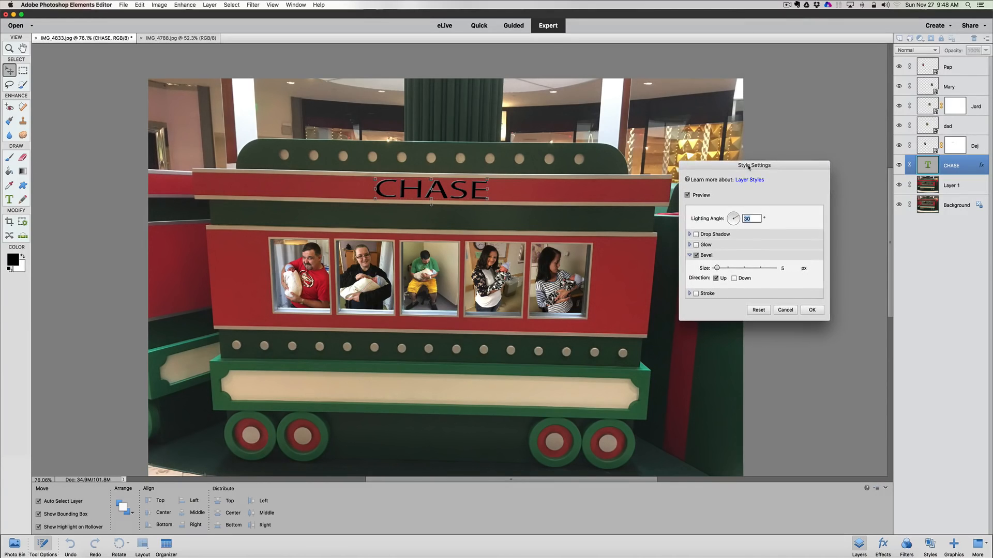
click(689, 245)
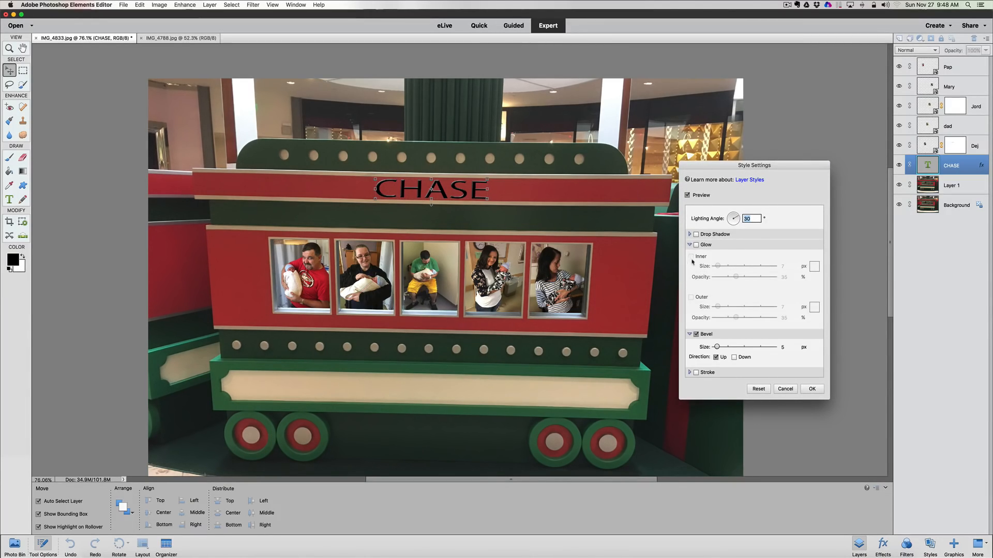
click(696, 246)
click(691, 257)
click(692, 257)
click(692, 297)
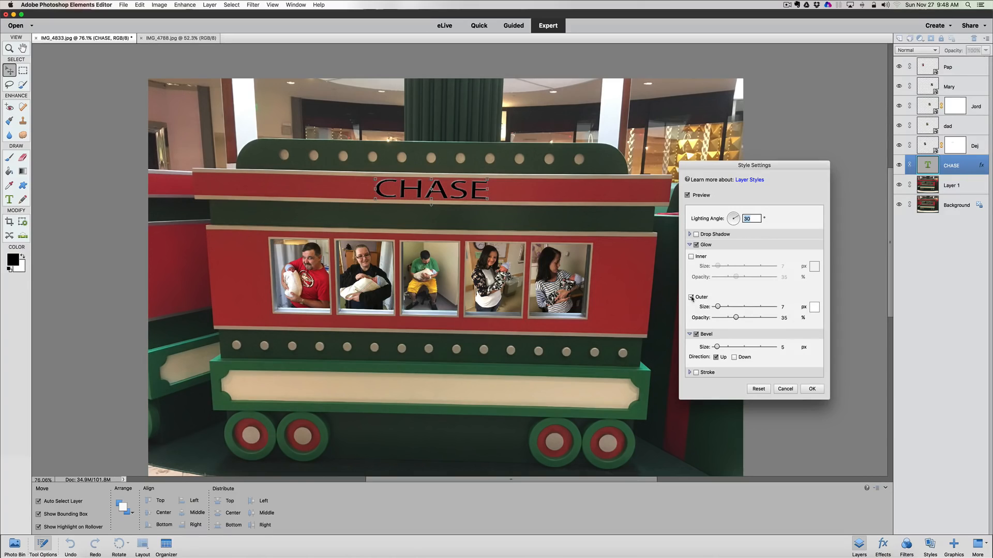
click(691, 297)
click(691, 257)
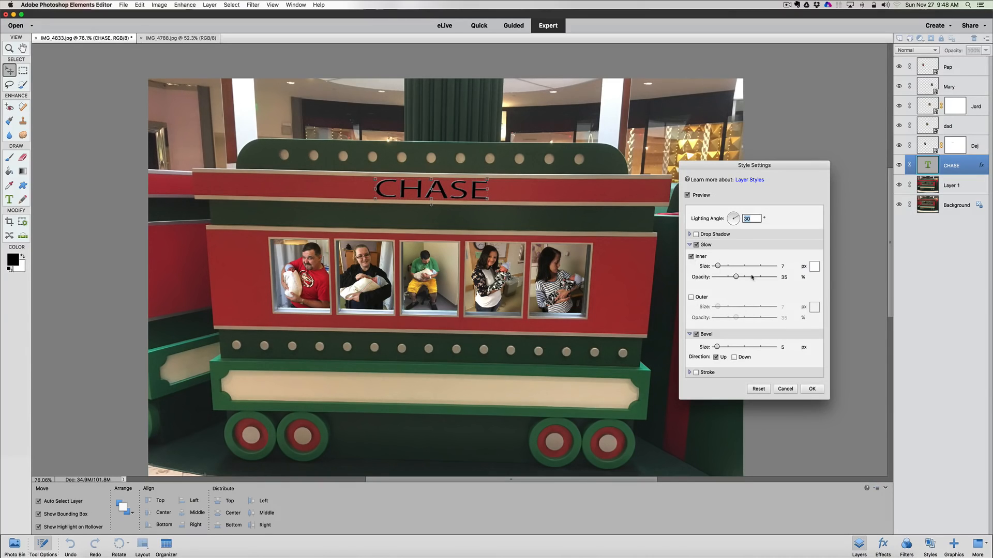
Step: Make the inner glow light yellow and increase its size
click(814, 267)
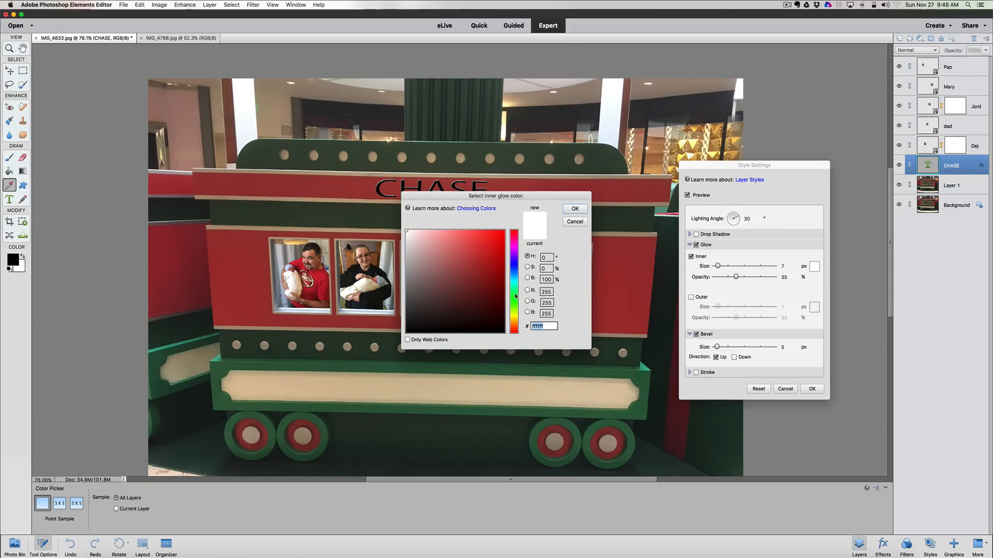
click(513, 315)
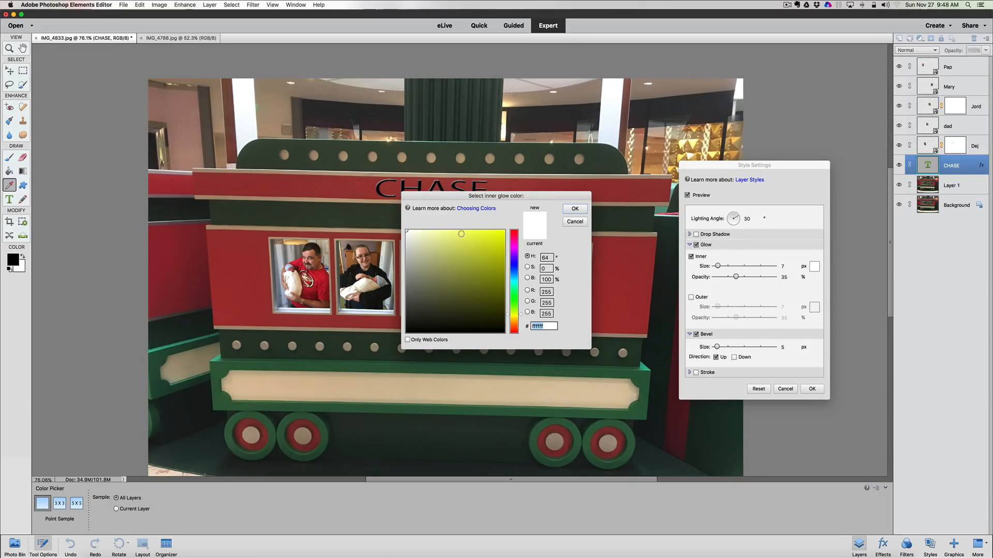
click(462, 234)
click(575, 209)
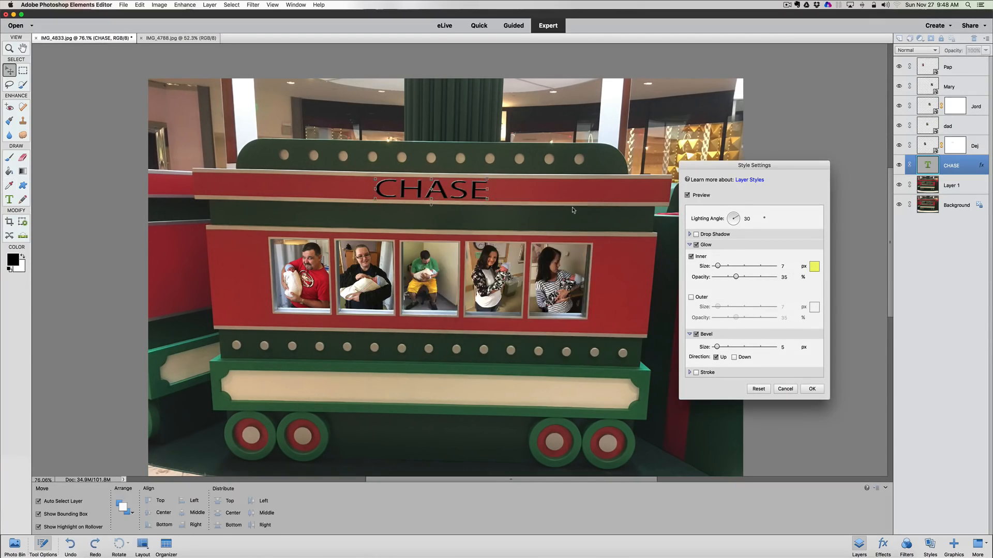
mouse_move(718, 266)
mouse_down()
mouse_move(747, 267)
mouse_move(718, 268)
mouse_up()
Step: Add a larger drop shadow and raise the bevel size to 16 px
click(690, 235)
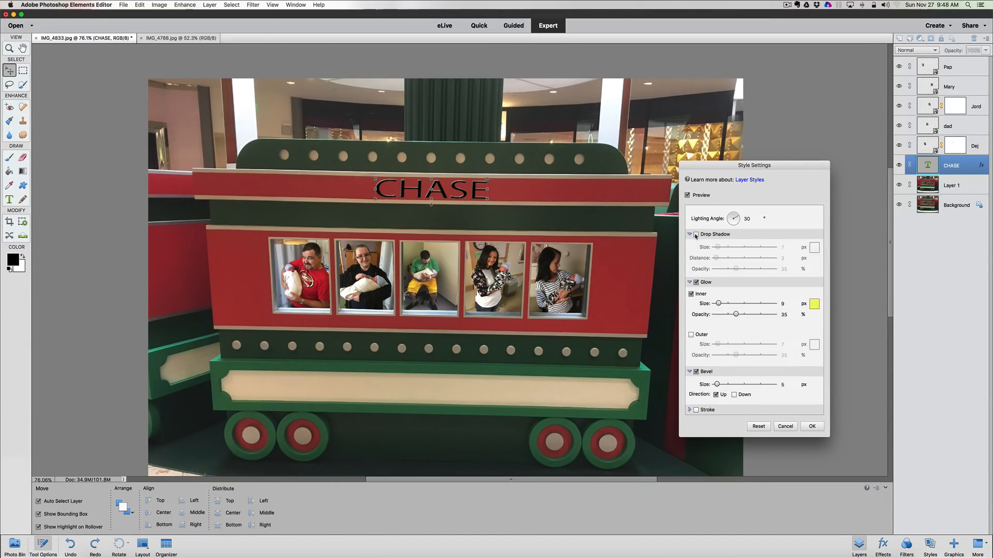
click(695, 235)
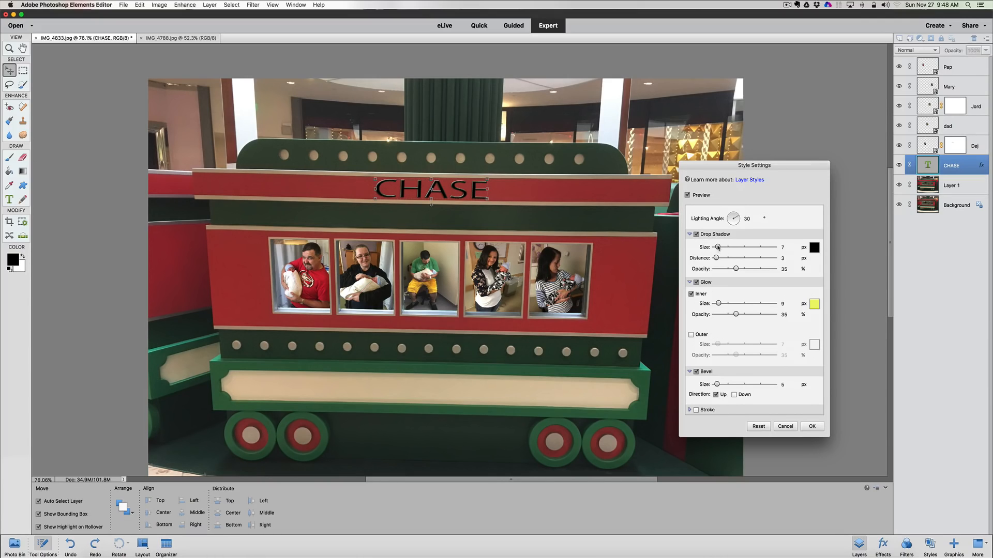
mouse_move(717, 247)
mouse_down()
mouse_move(726, 248)
mouse_move(717, 248)
mouse_up()
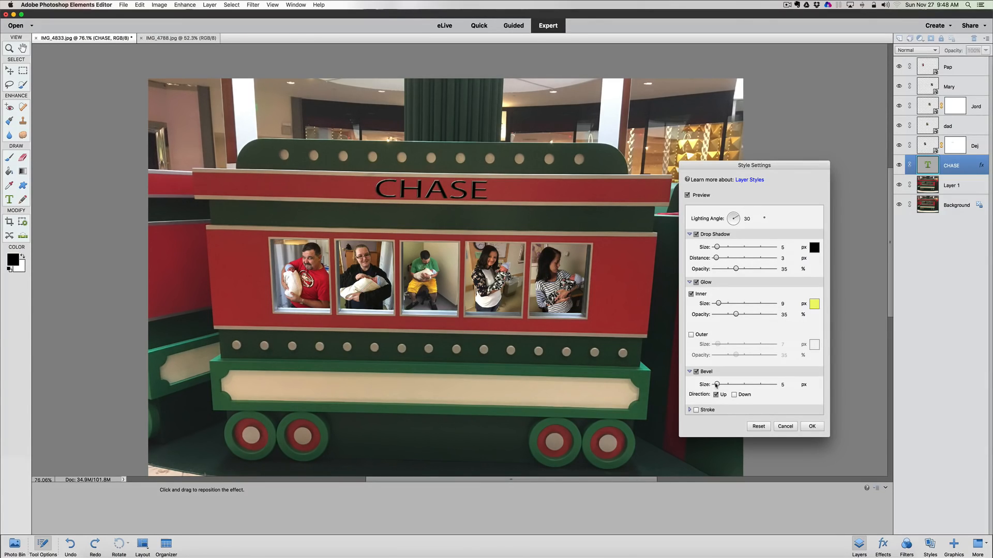
mouse_move(716, 386)
mouse_down()
mouse_move(732, 386)
mouse_move(719, 386)
mouse_up()
click(811, 426)
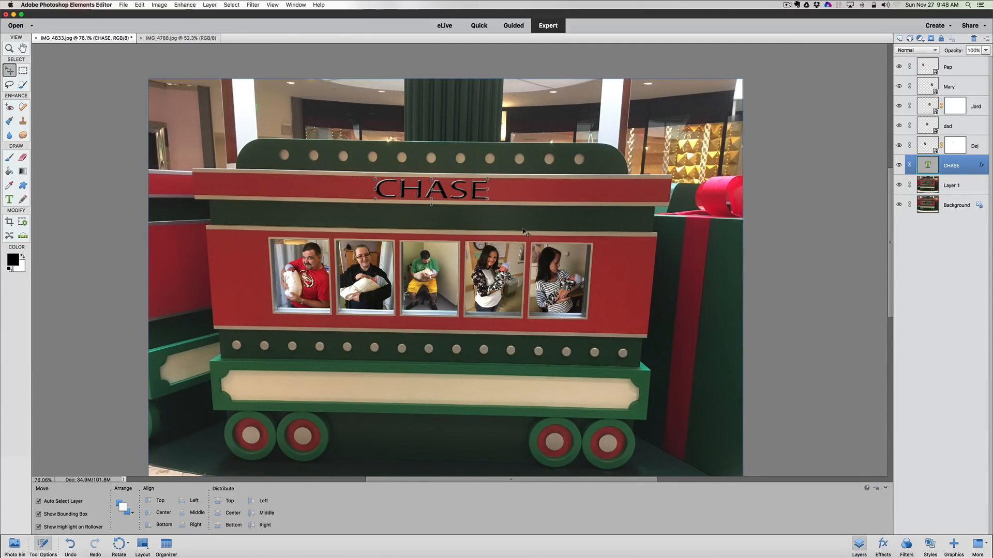
Step: Type 'November 12, 2016' as a new text layer on the cream panel below the windows
click(931, 187)
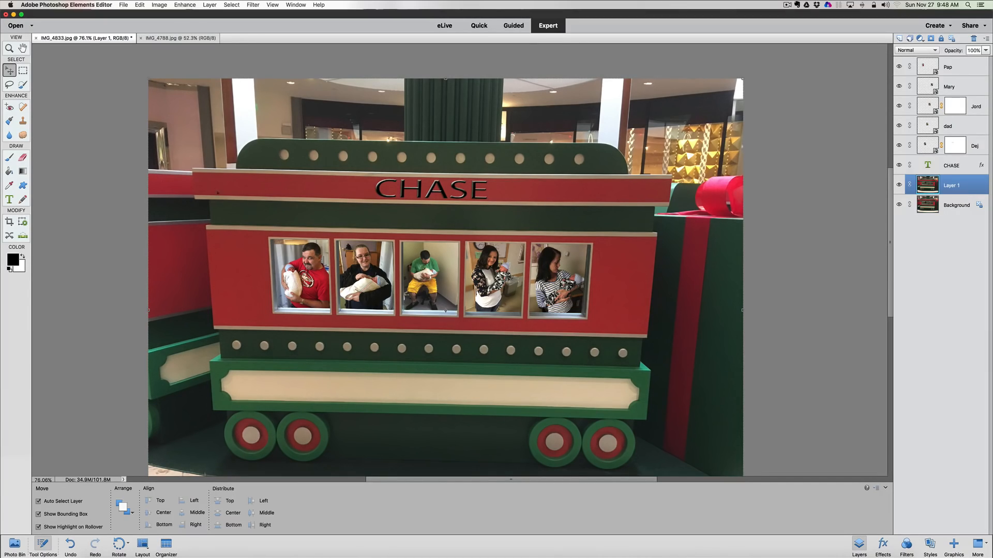
click(9, 199)
click(423, 387)
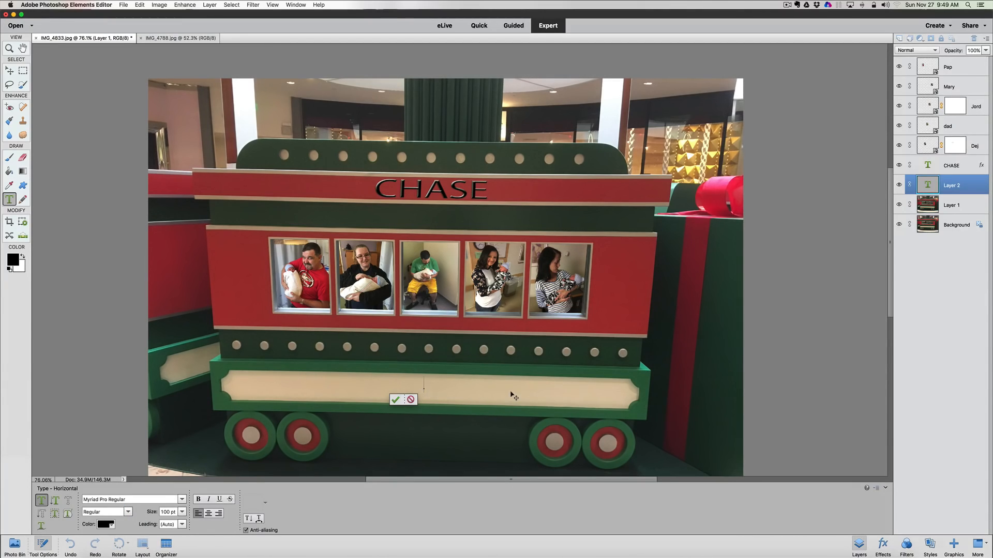
text(November)
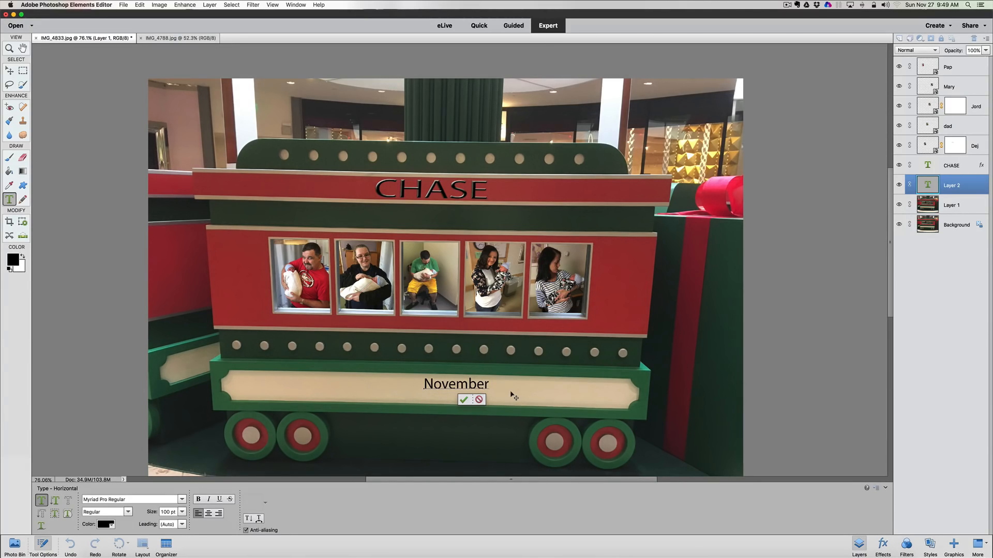
text( 12, 2016)
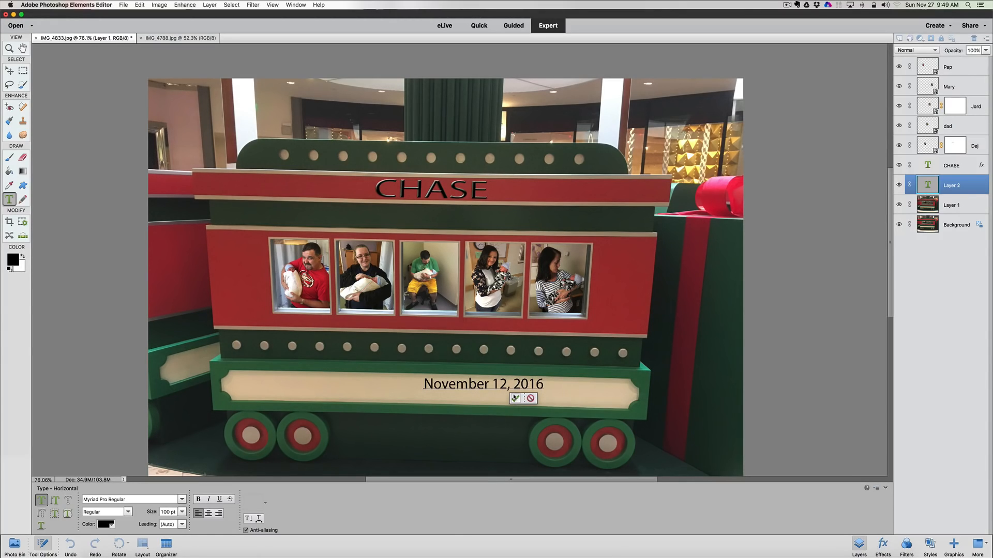
click(515, 398)
Step: Enlarge the date text and centre it on the cream panel
key(v)
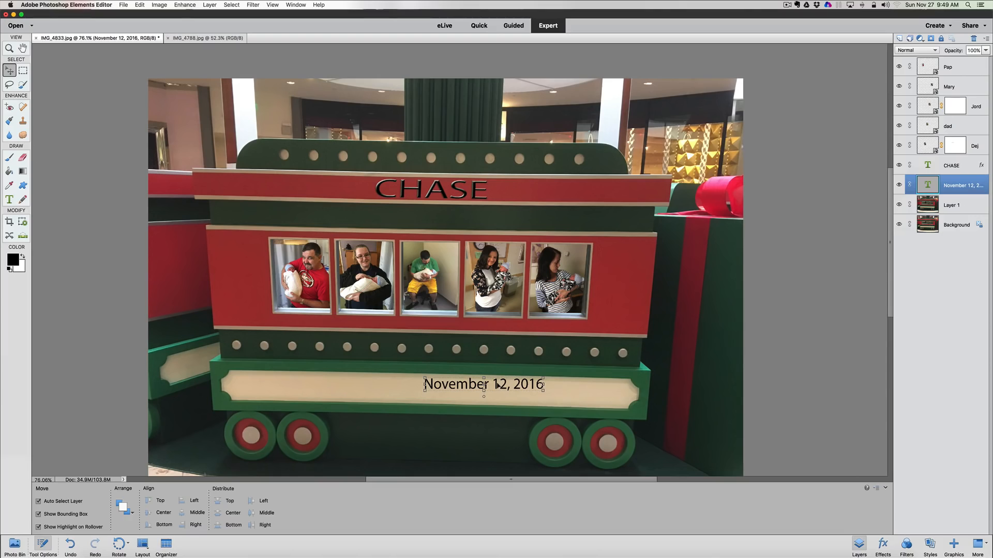
drag(498, 384, 536, 409)
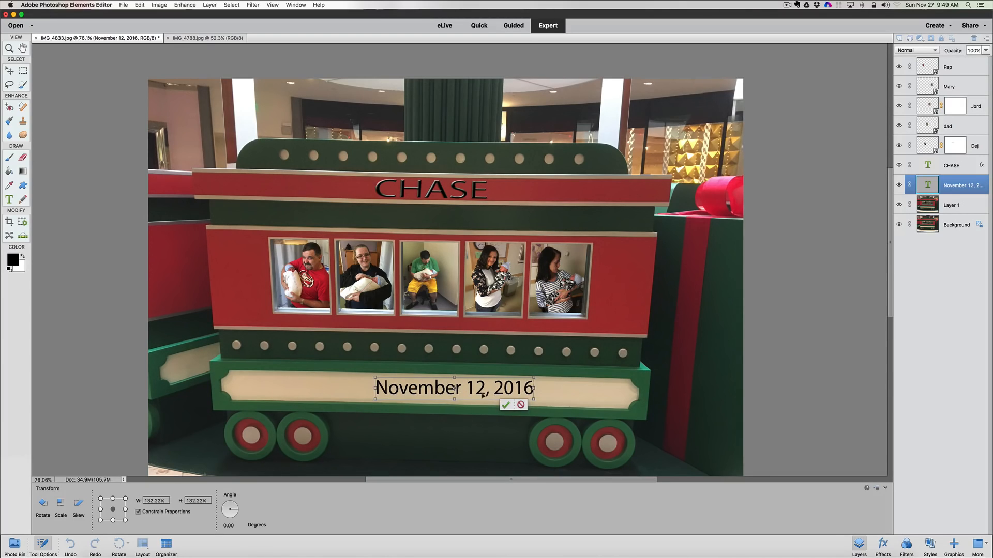
drag(454, 388, 437, 387)
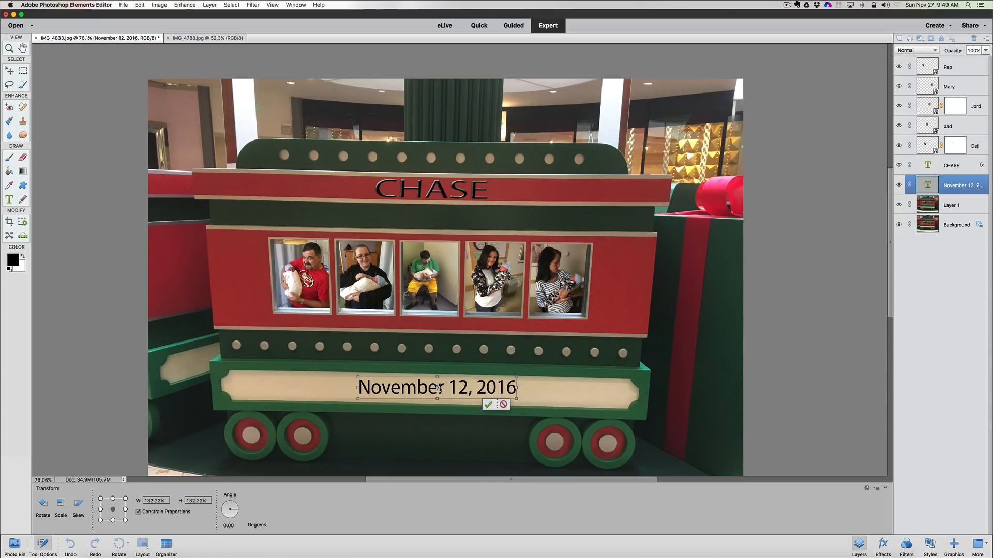
click(487, 404)
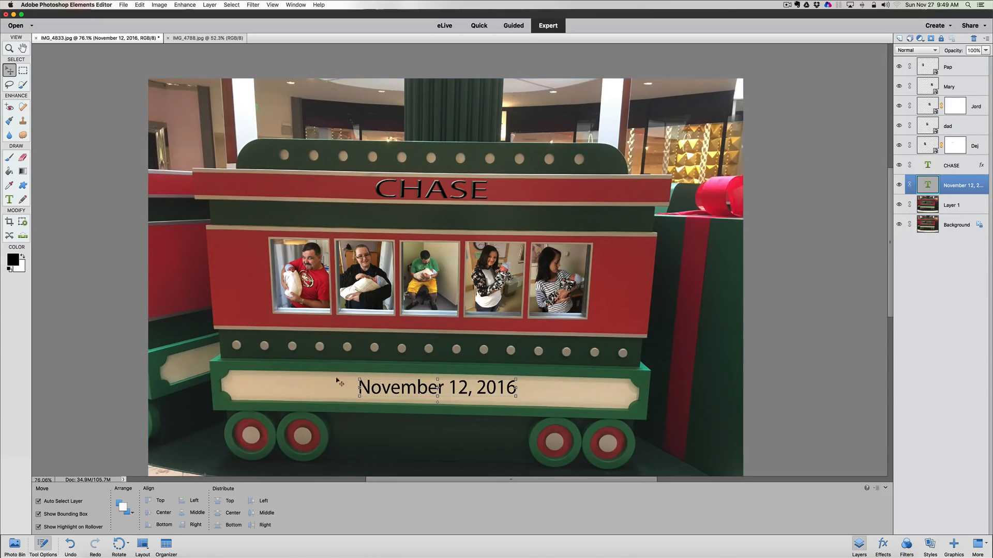
Step: Skew the date text about 1.4° to match the cream panel's slant
click(159, 6)
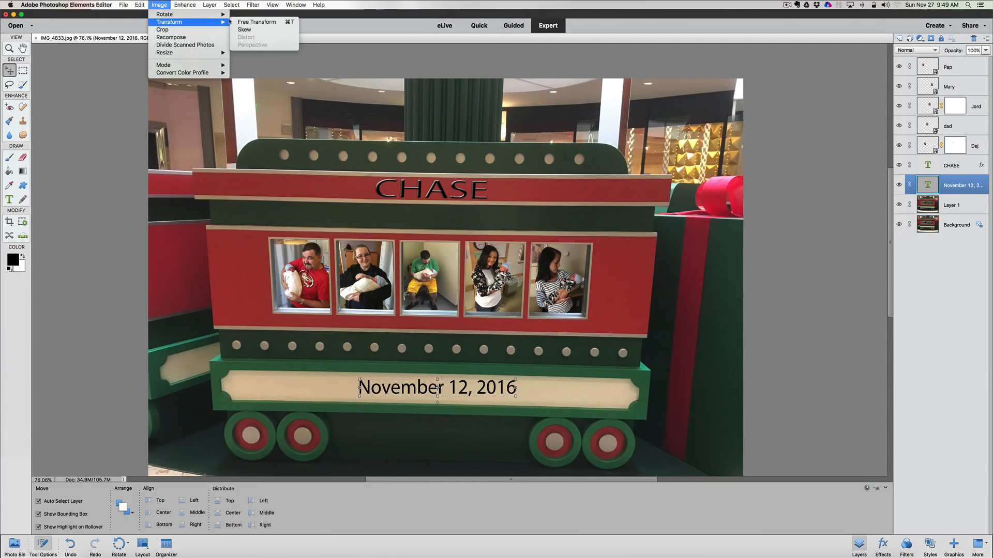
click(238, 29)
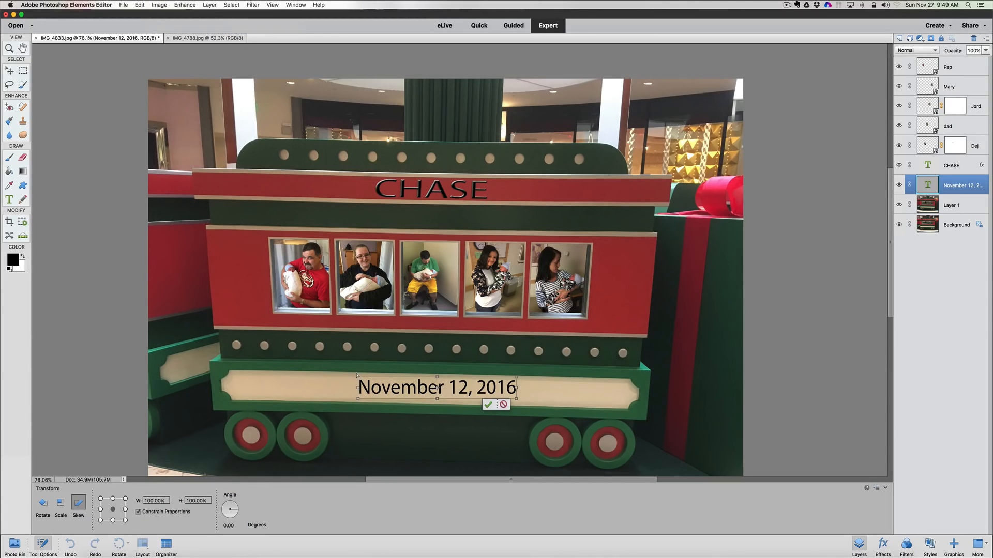
drag(355, 377, 356, 374)
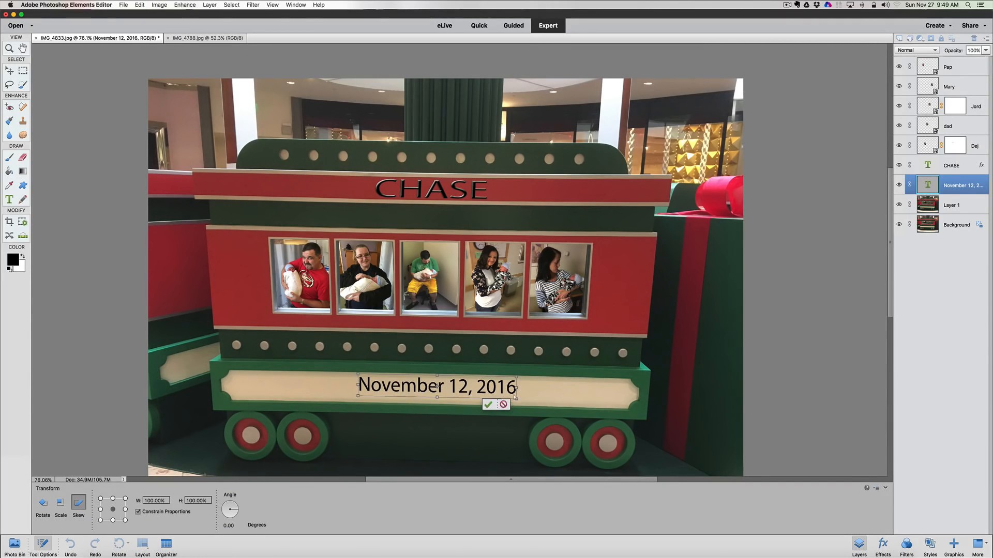
drag(515, 399, 515, 399)
click(487, 404)
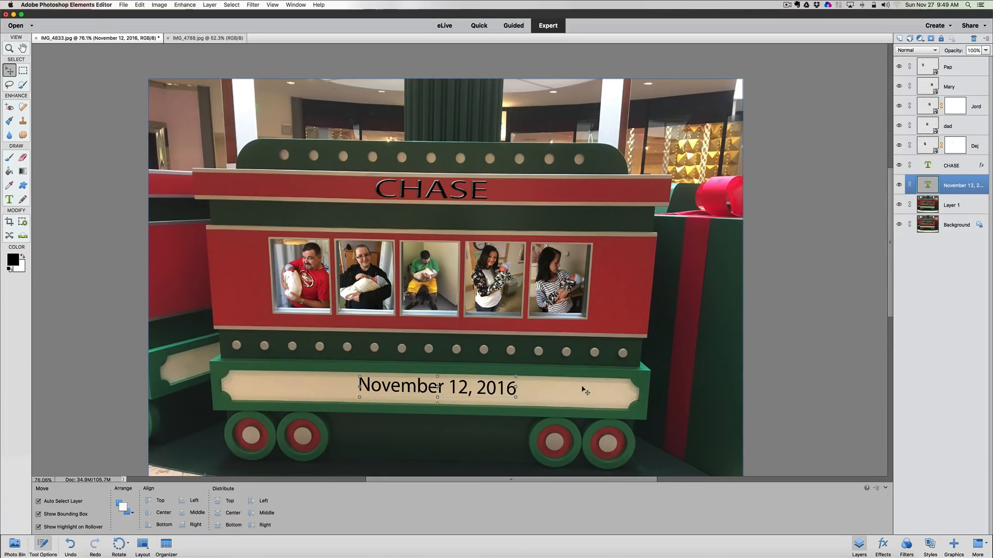
click(563, 390)
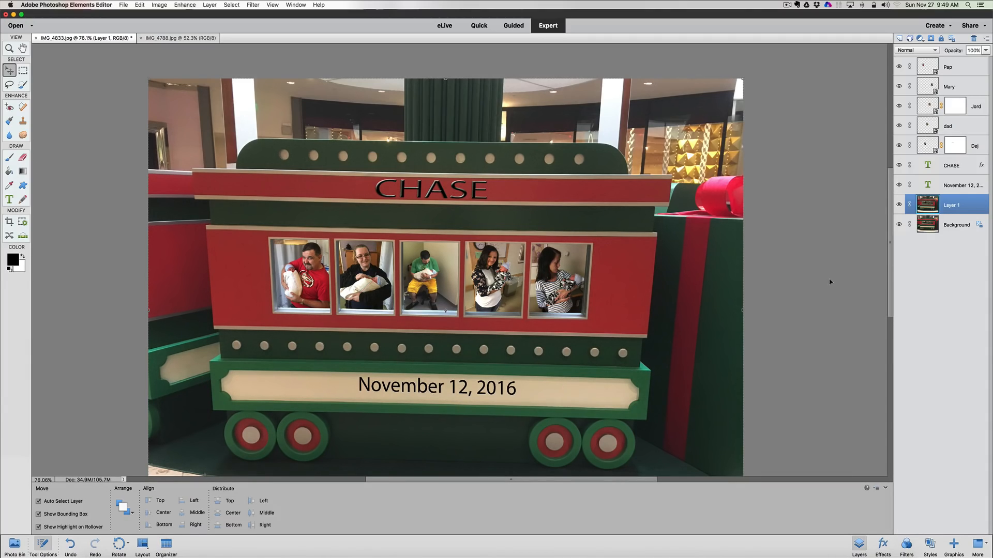
Step: Copy the CHASE layer style onto the November 12, 2016 date layer, keeping it on CHASE
click(979, 167)
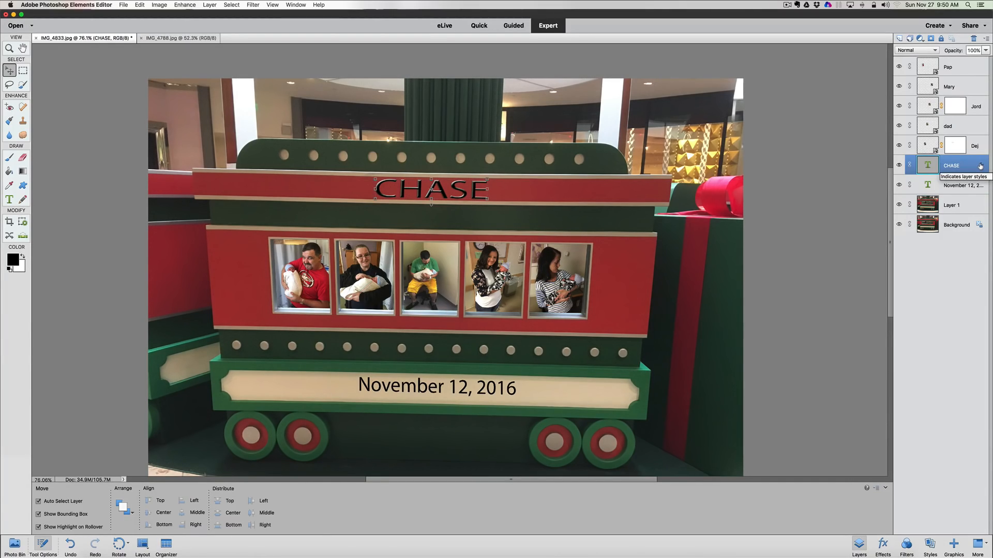
drag(980, 165, 979, 185)
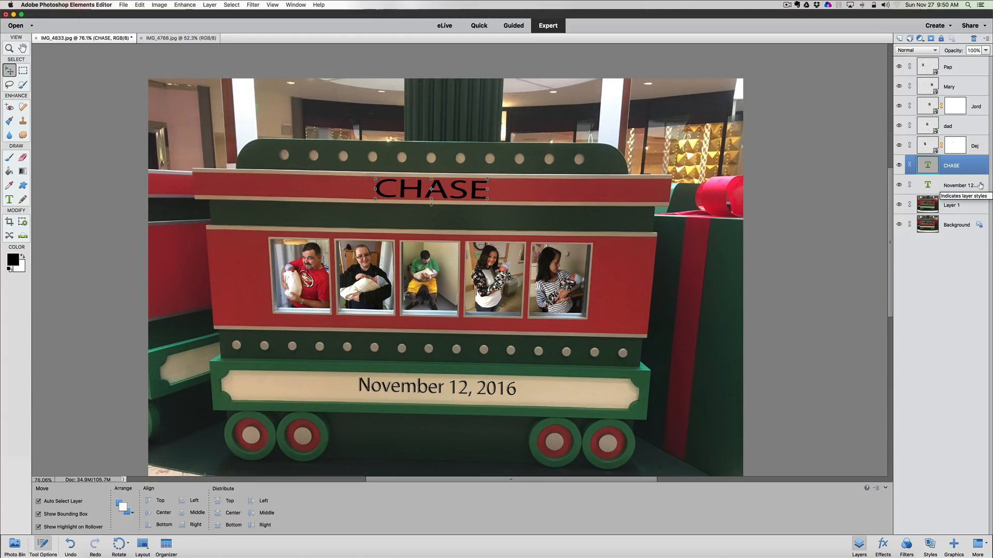
drag(980, 185, 979, 165)
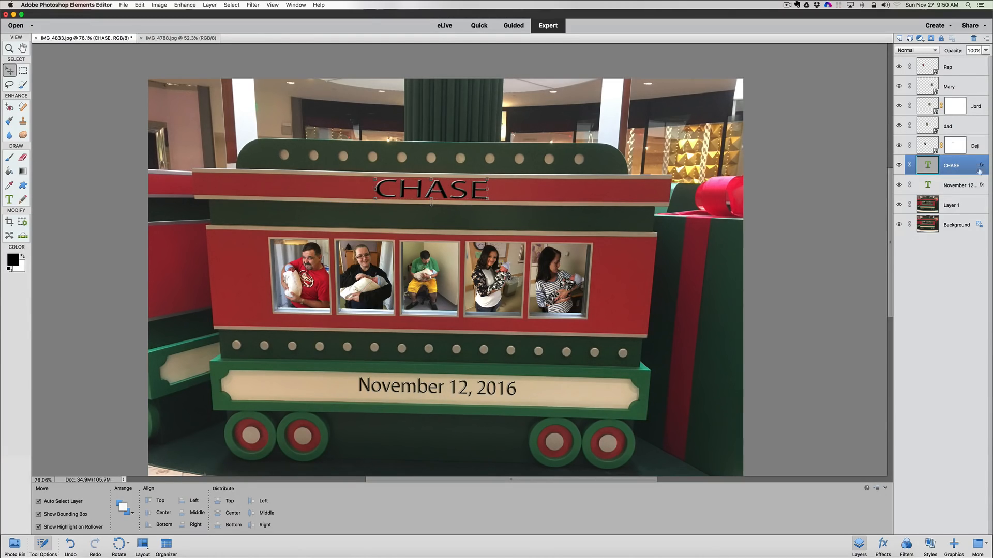
click(960, 185)
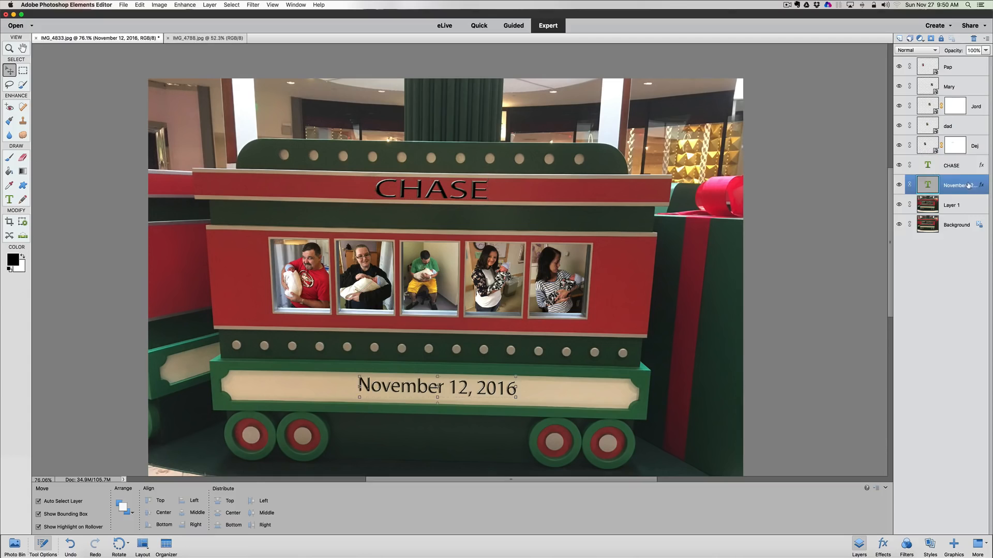
click(958, 167)
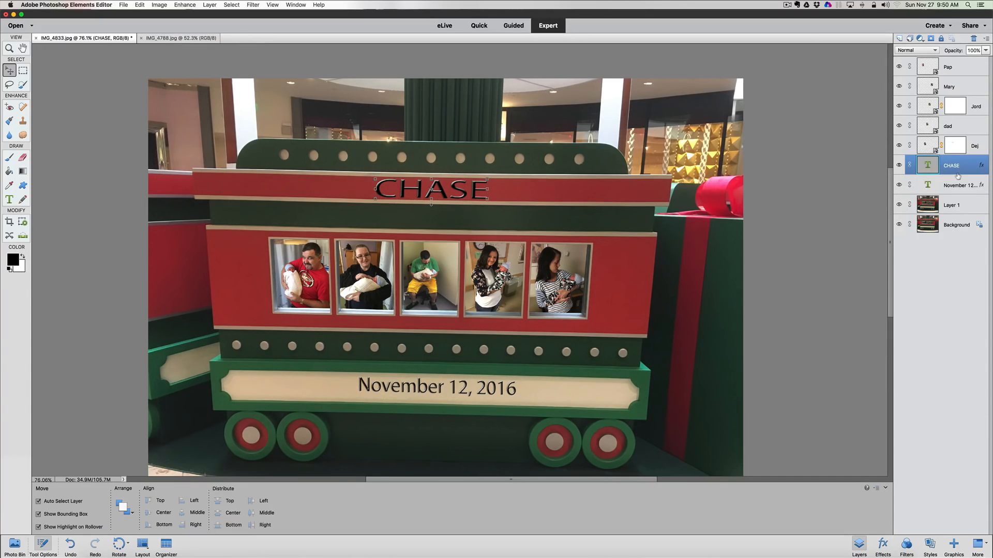
click(957, 184)
click(956, 204)
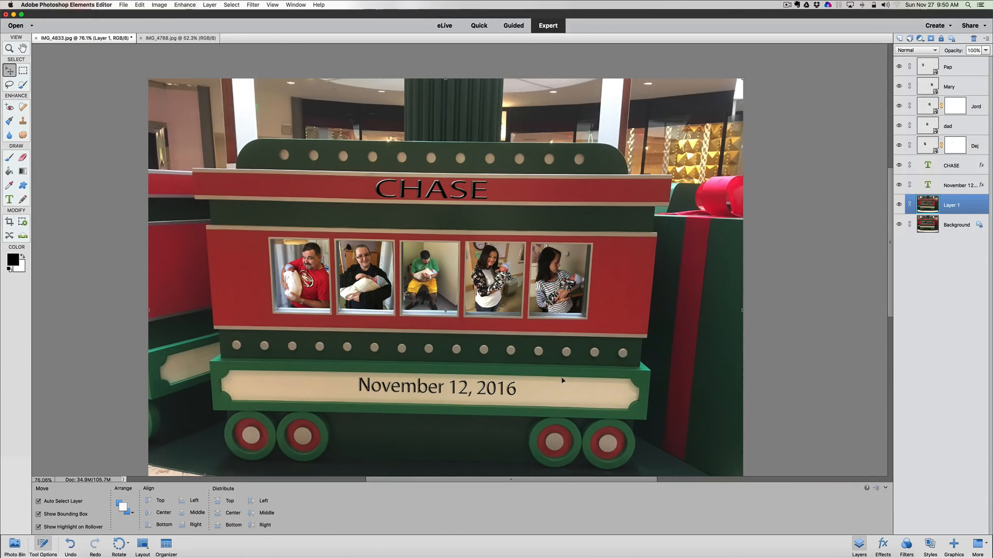
scroll(563, 381, up, 3)
scroll(563, 381, down, 8)
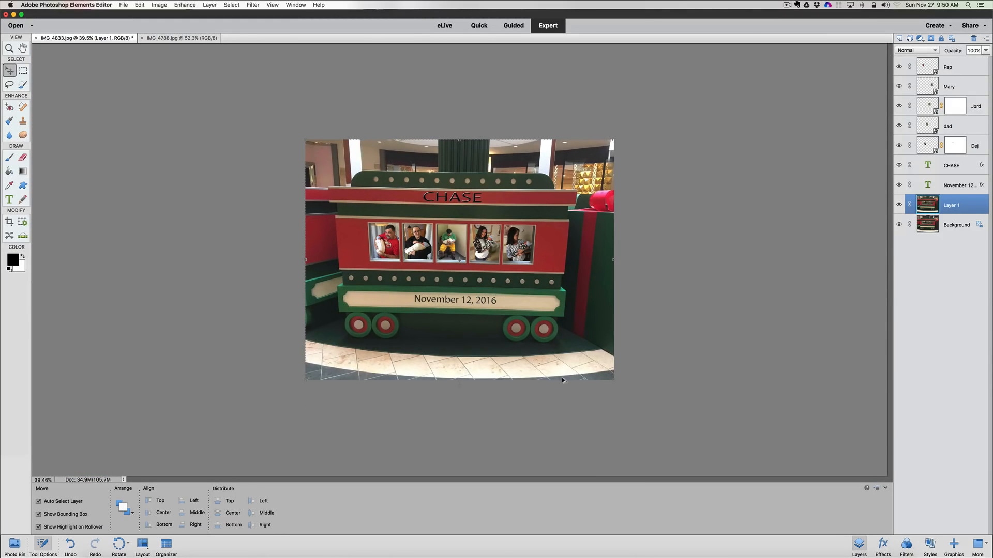
key(super+equal)
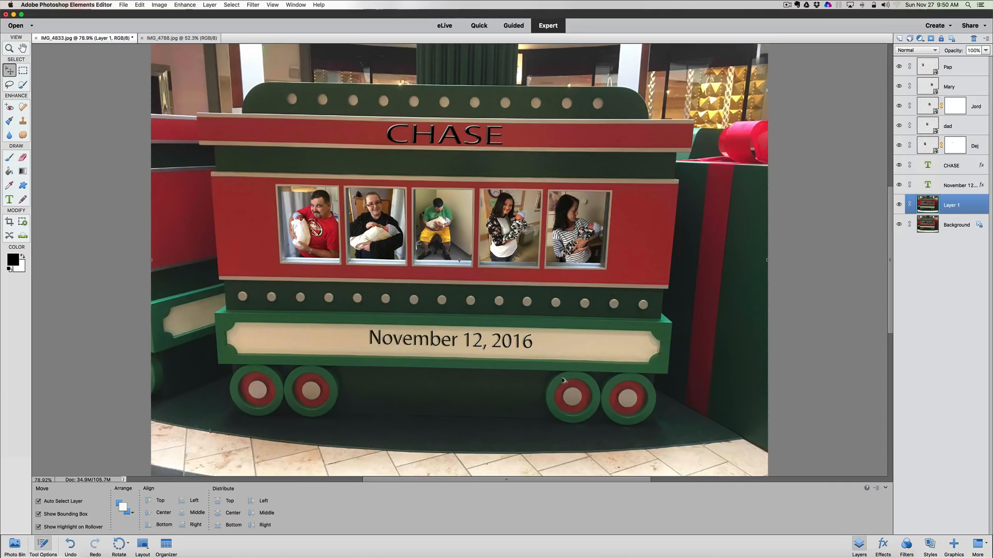
key(super+minus)
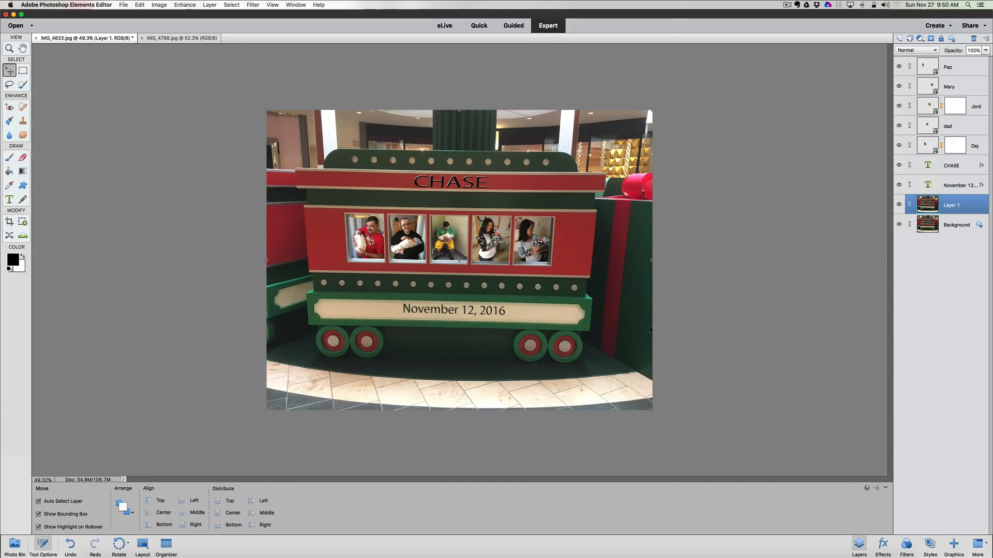
Step: Save the collage as edit2.psd in Photoshop format with layers kept
click(124, 5)
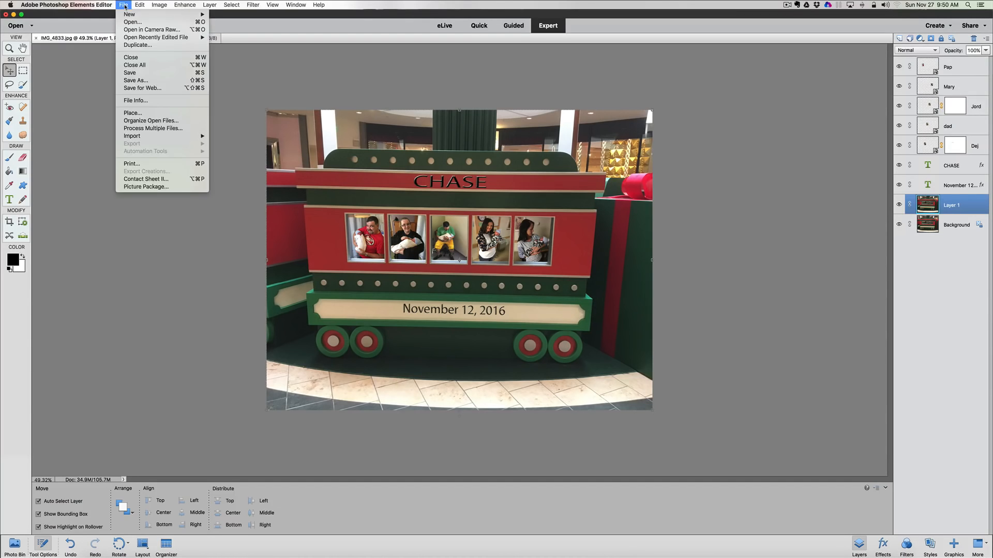
click(135, 82)
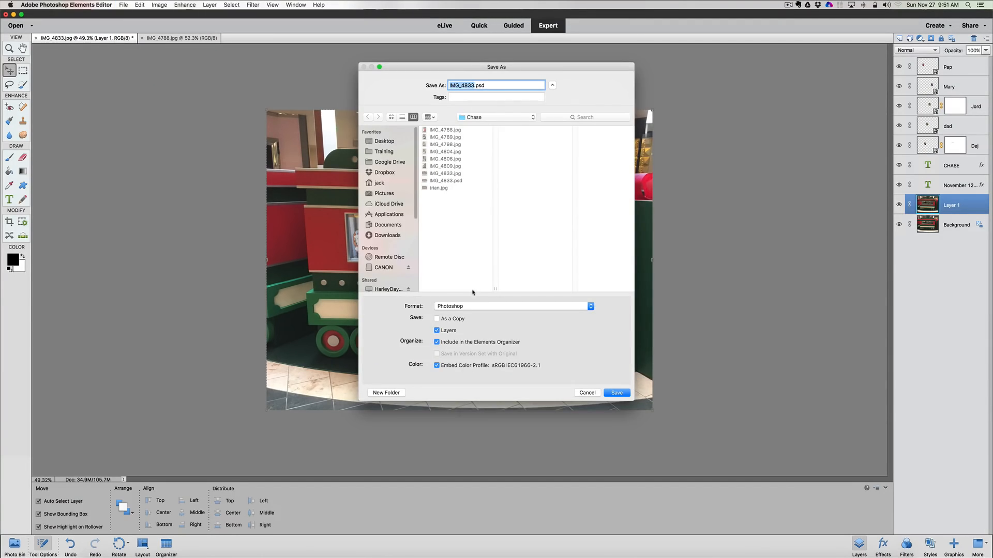
drag(474, 85, 447, 86)
text(edit2)
drag(474, 85, 463, 86)
click(615, 392)
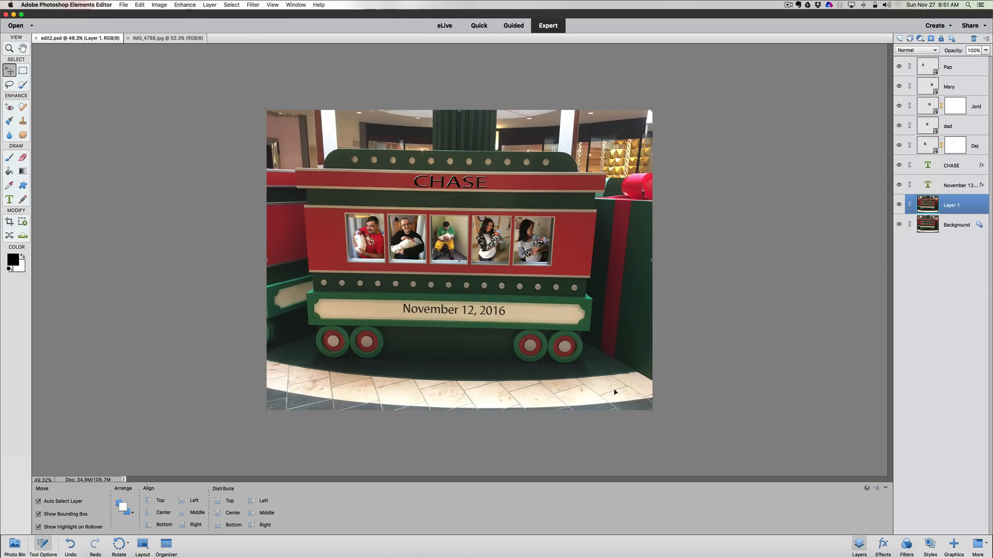
Step: Save a copy in JPEG format as edit2_edited-1.jpg, up to the JPEG Options
click(123, 5)
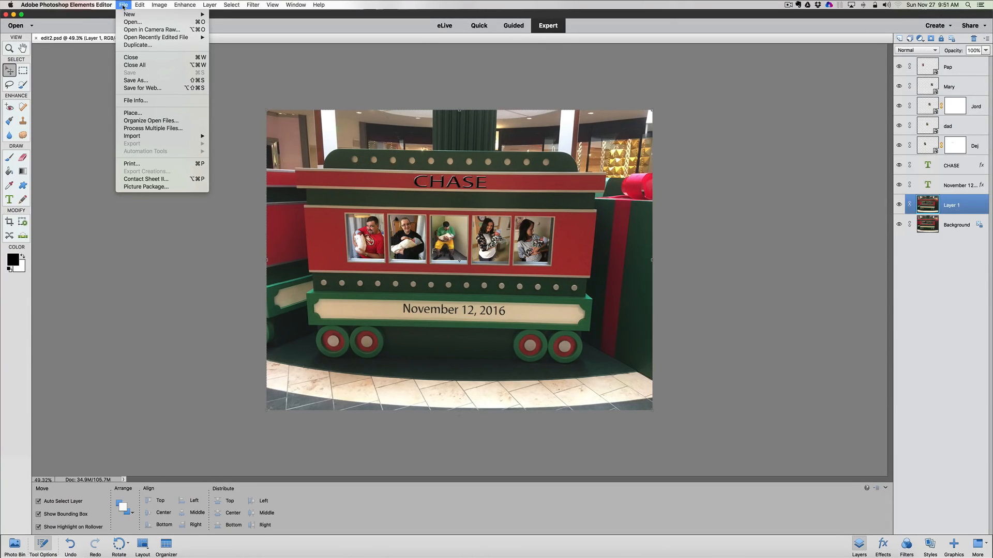
click(133, 81)
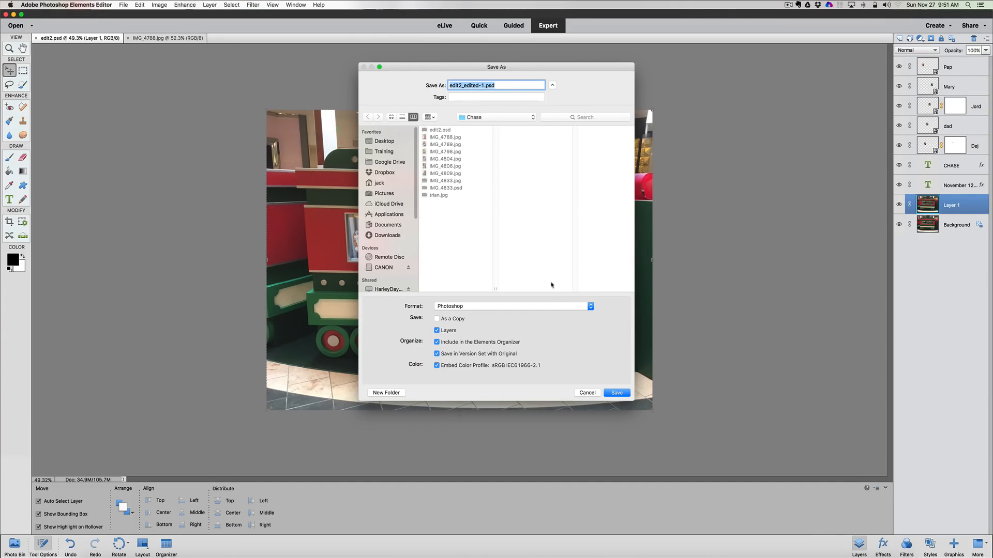
click(591, 307)
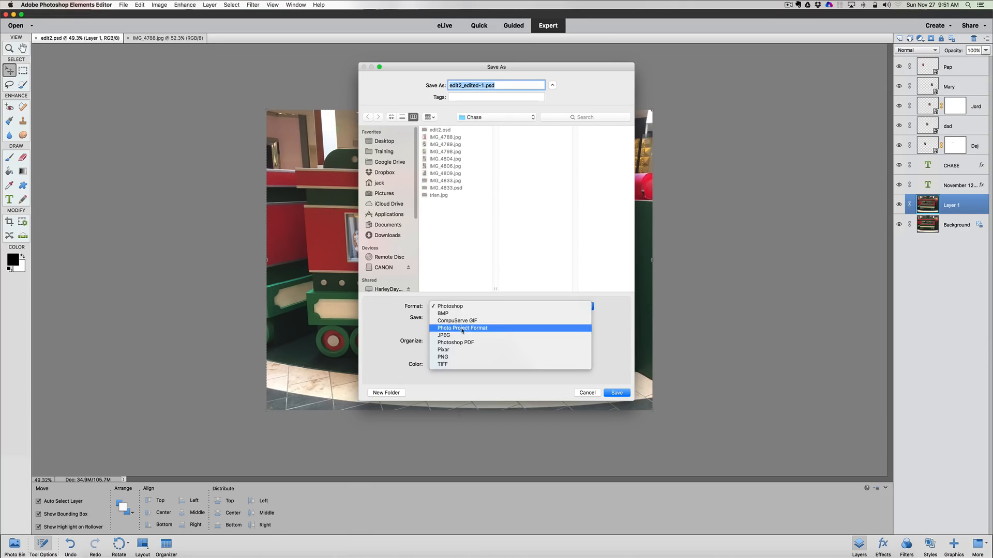
click(522, 335)
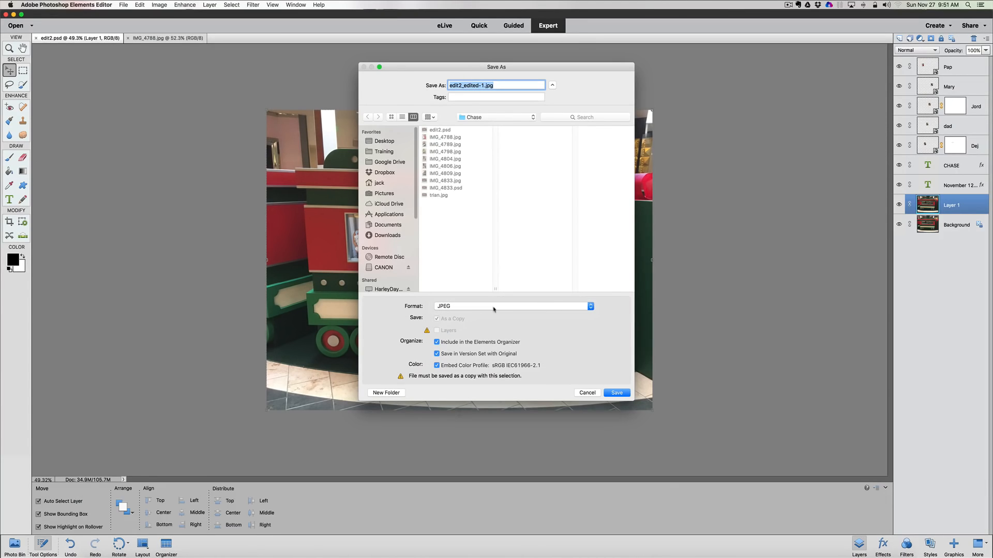
click(615, 393)
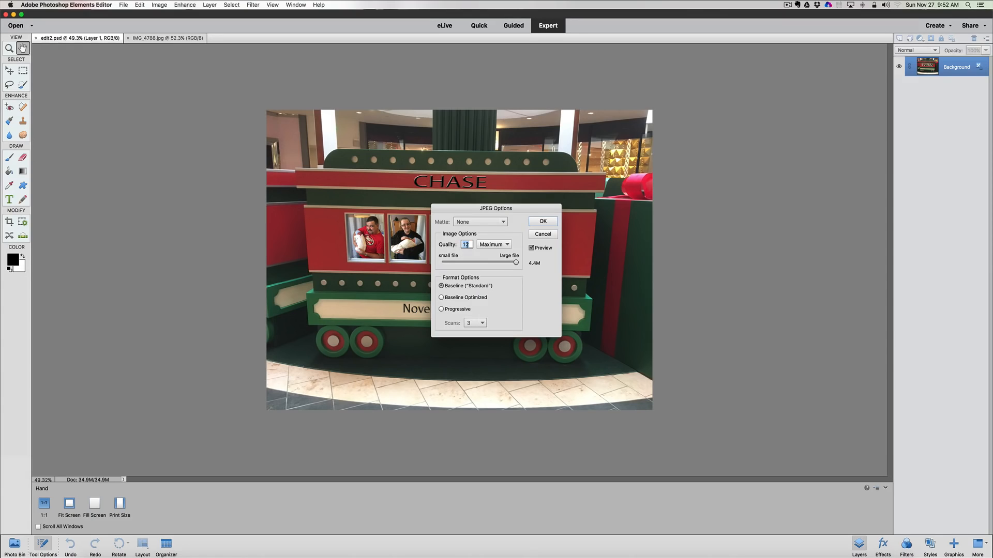
Step: Set the JPEG quality to 12 (Maximum) and finish saving the copy
click(505, 246)
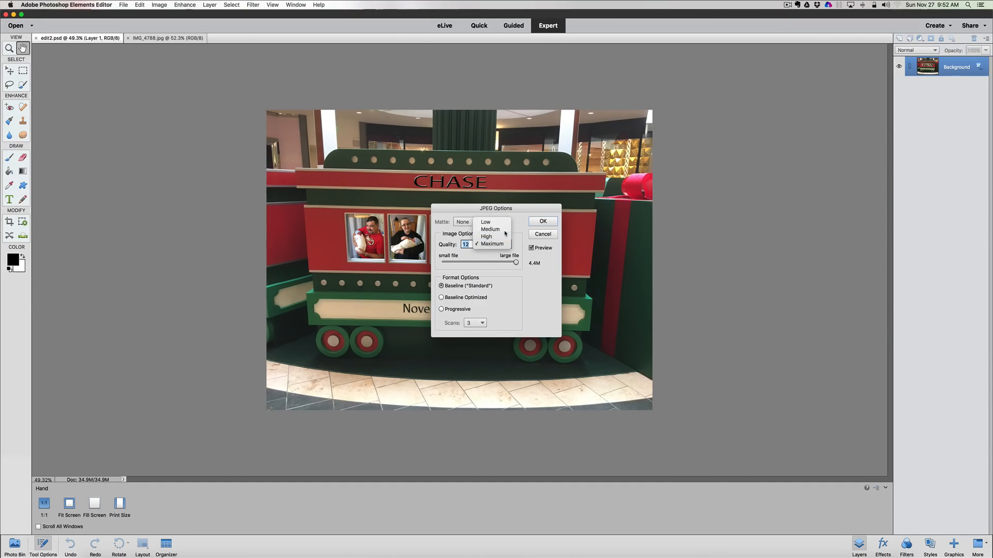
click(490, 229)
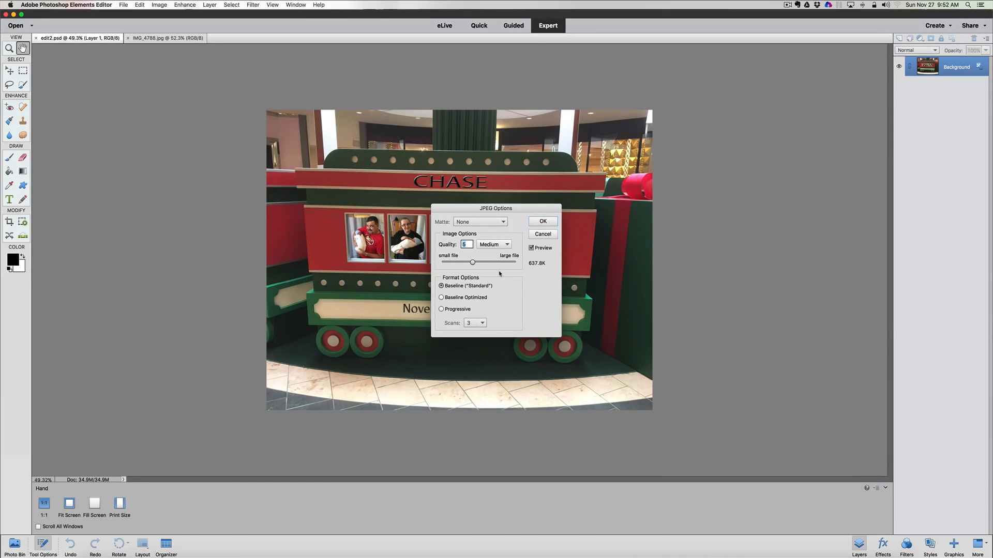
click(496, 245)
click(504, 252)
click(507, 245)
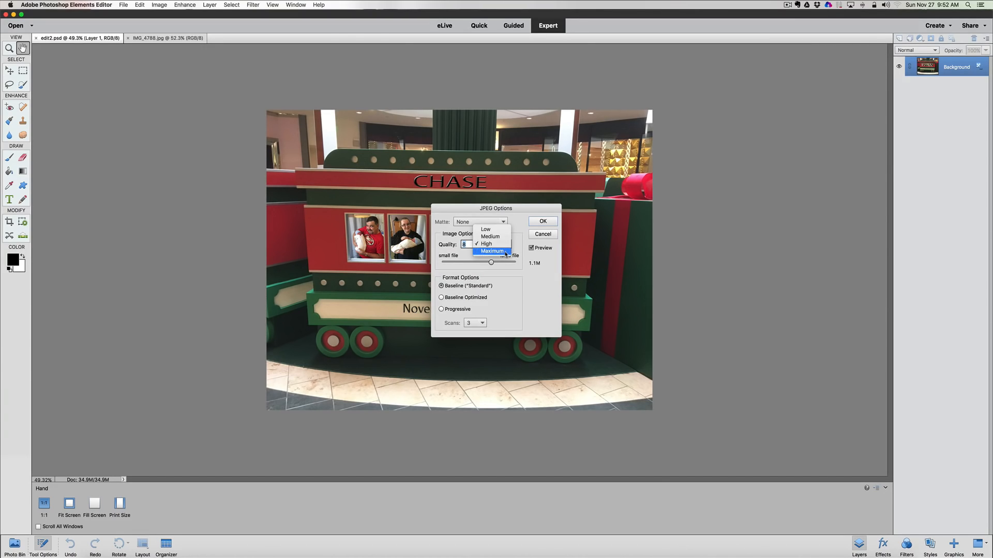
click(505, 251)
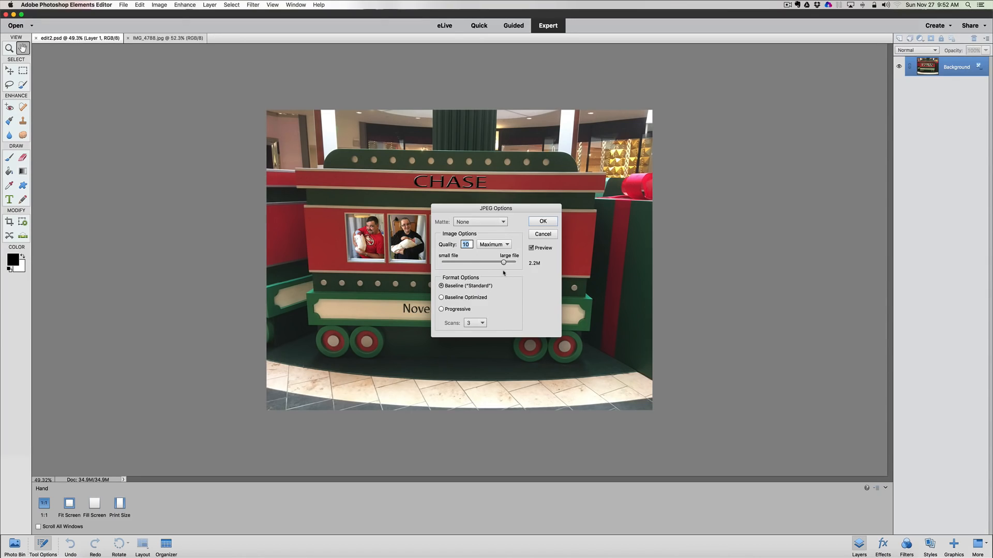
drag(503, 263, 516, 263)
click(546, 222)
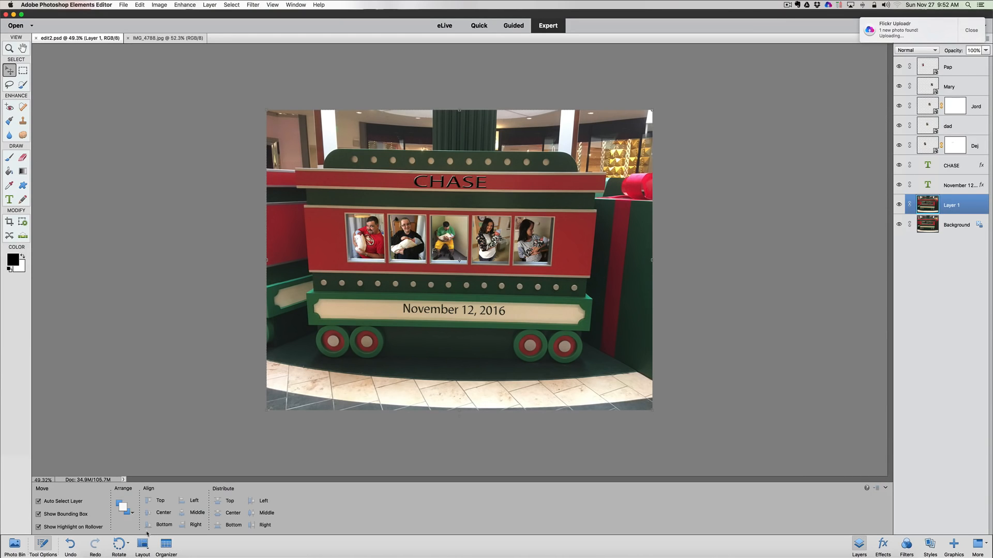
Step: Open the finished 4032 × 3024 collage edit2_edited-1.jpg from the Chase folder in Preview
click(89, 544)
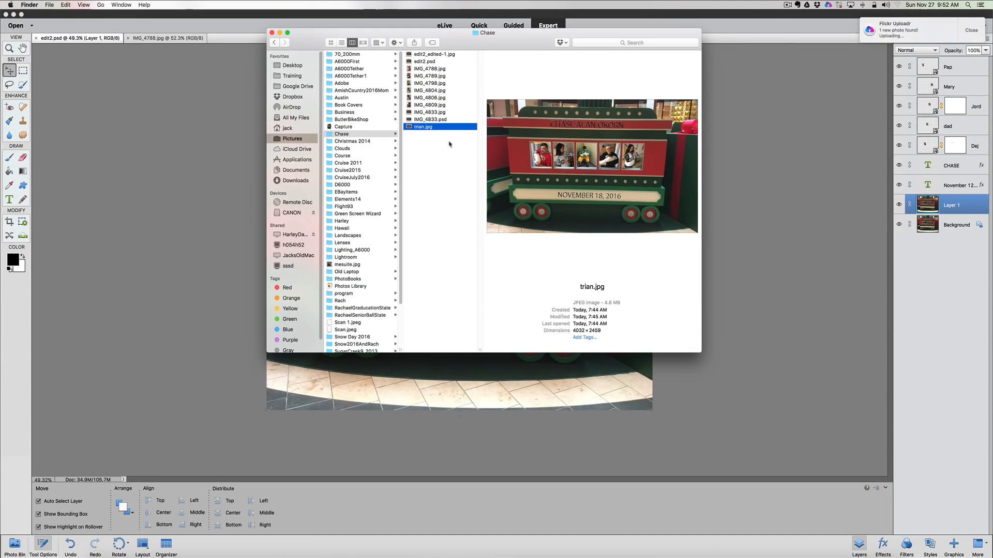
click(430, 54)
drag(457, 45, 438, 75)
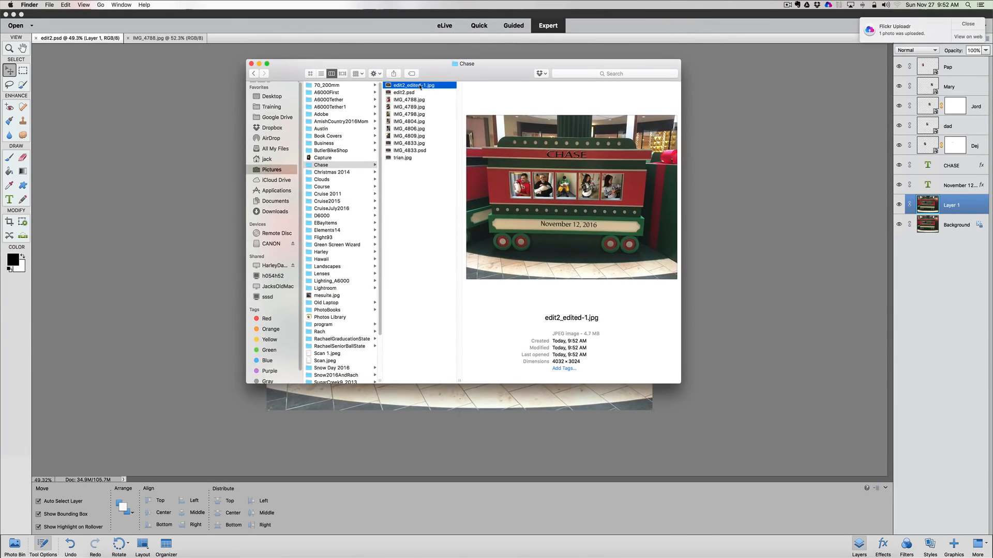
right_click(420, 85)
mouse_move(486, 96)
click(541, 97)
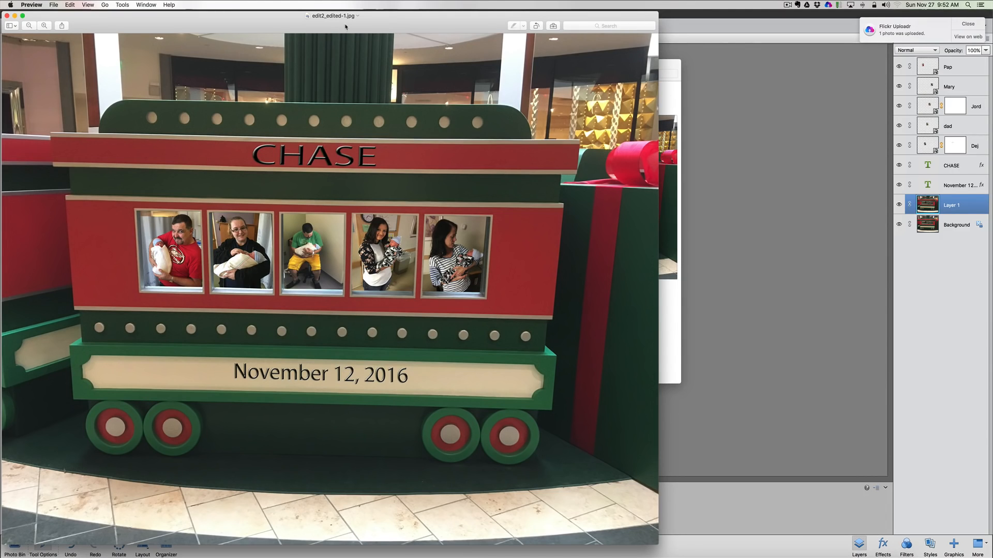
Step: Reposition the Preview window to look over the saved JPEG collage
drag(345, 27, 505, 32)
drag(507, 27, 507, 29)
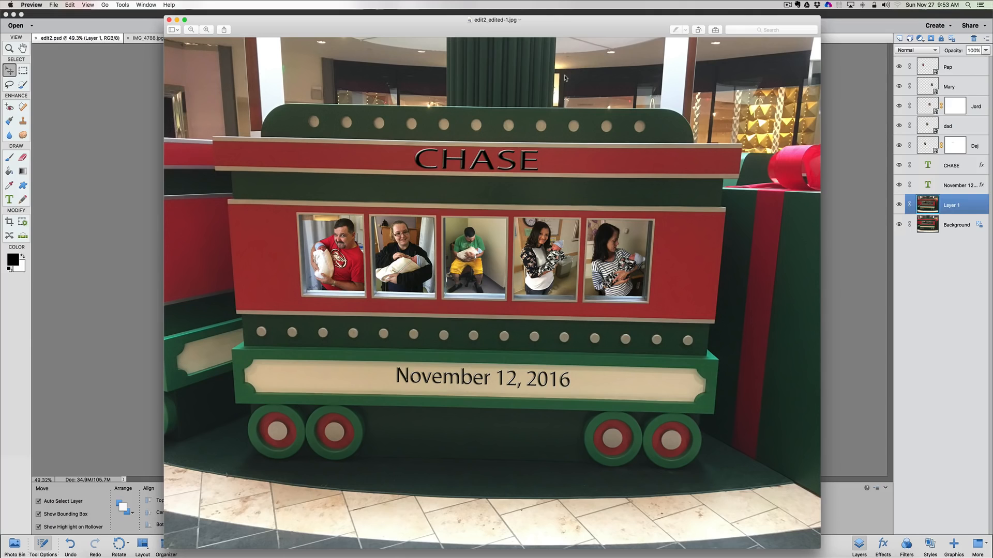
drag(447, 25, 443, 26)
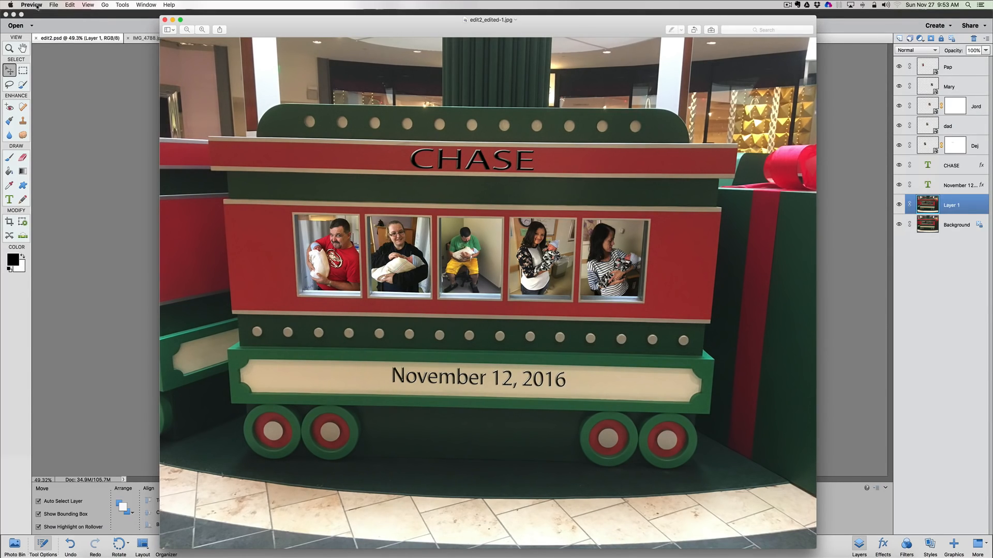
Step: Quit Preview, returning to the Chase folder in Finder
click(54, 6)
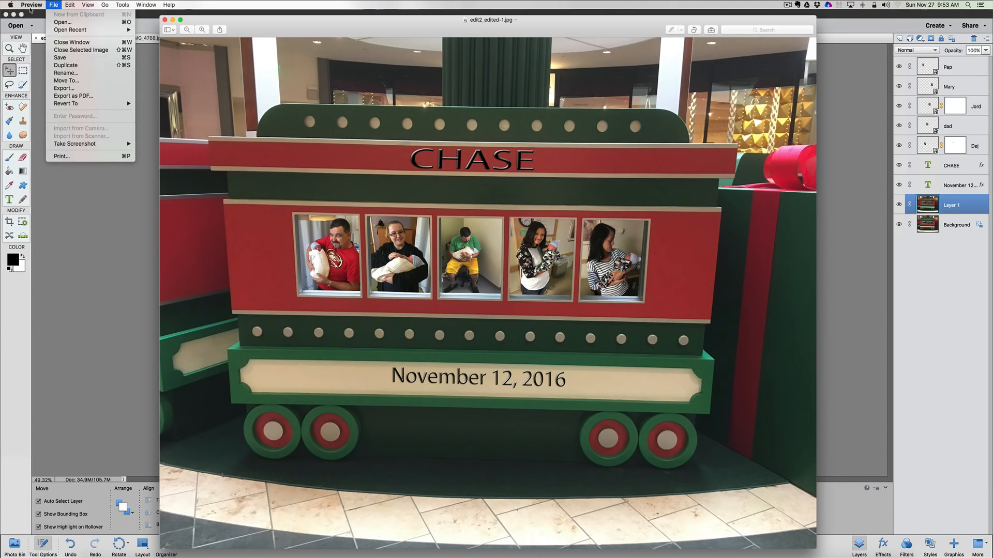
mouse_move(31, 5)
click(41, 80)
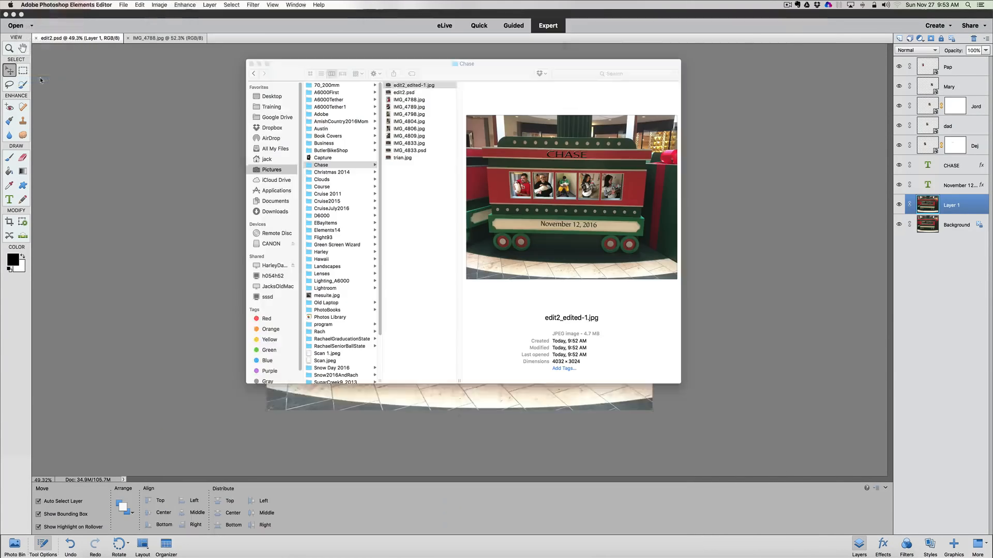
Step: Close the Chase folder Finder window to reveal the edit2.psd collage in Photoshop Elements
drag(462, 72, 481, 73)
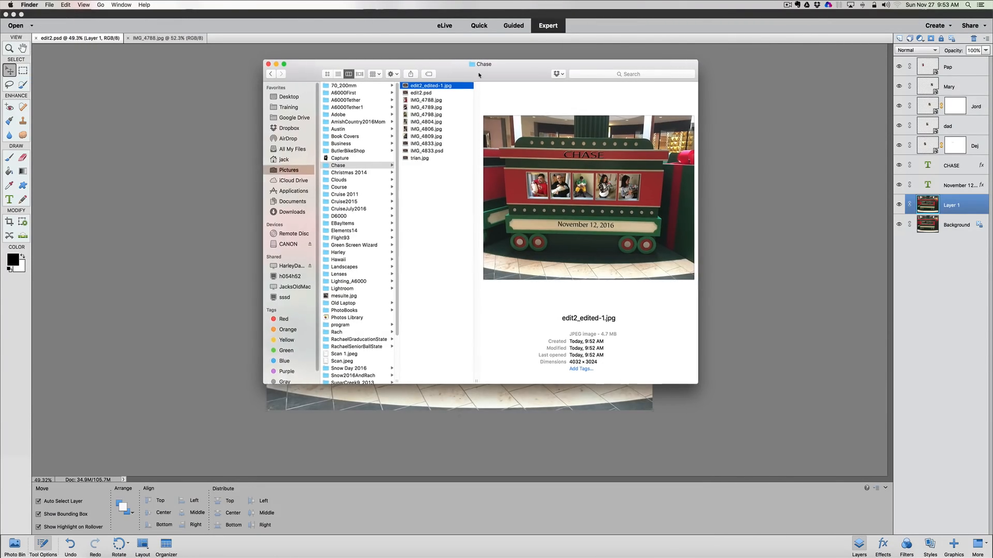
click(269, 64)
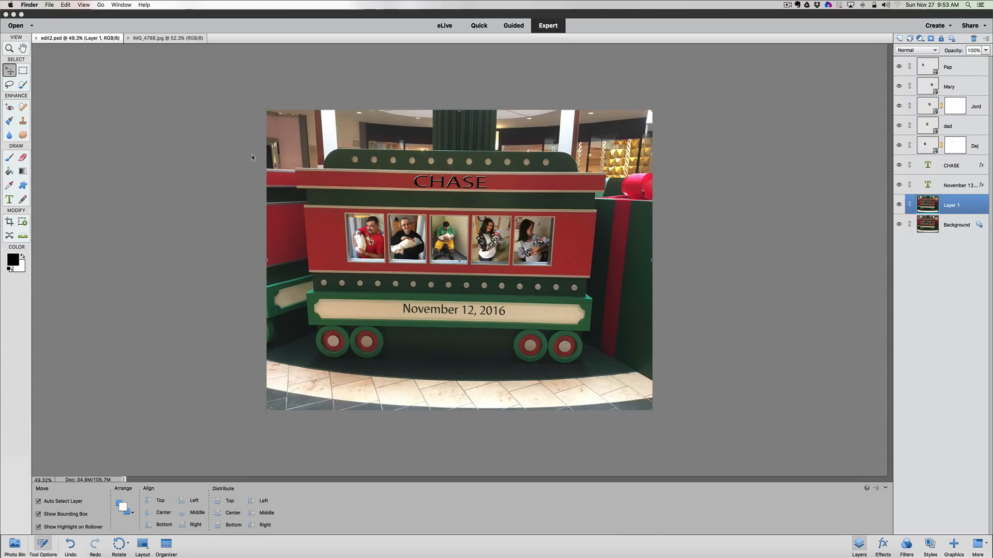